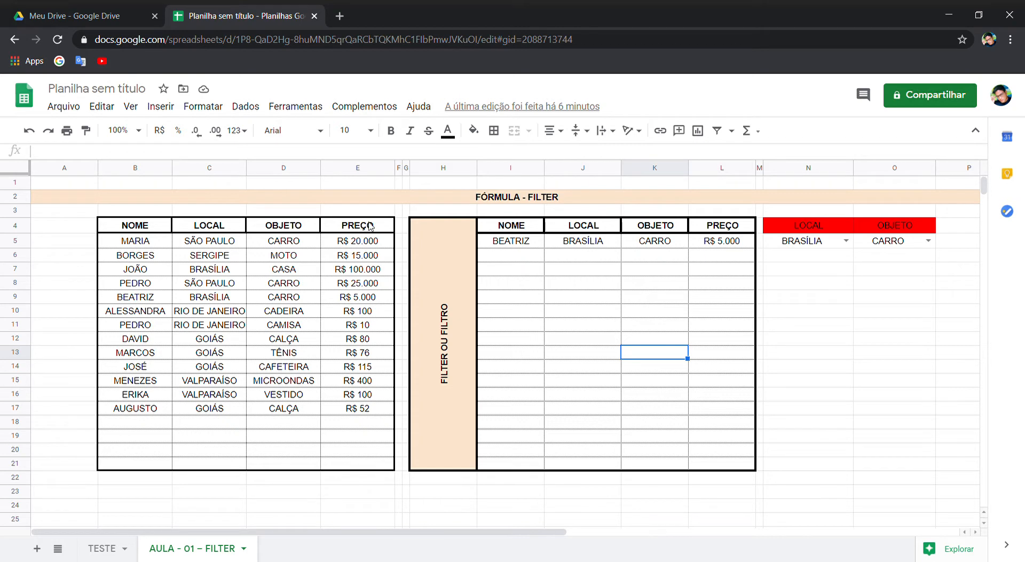
Step: Clear the LOCAL and OBJETO filter headings and their selected values in cells N4:O6
left_click(552, 199)
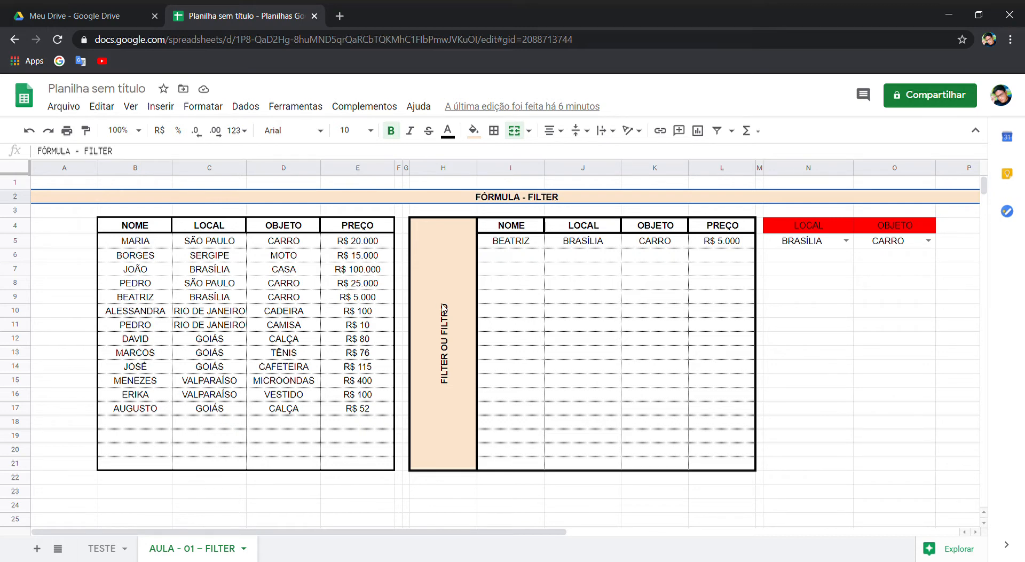
left_click_drag(825, 229, 866, 255)
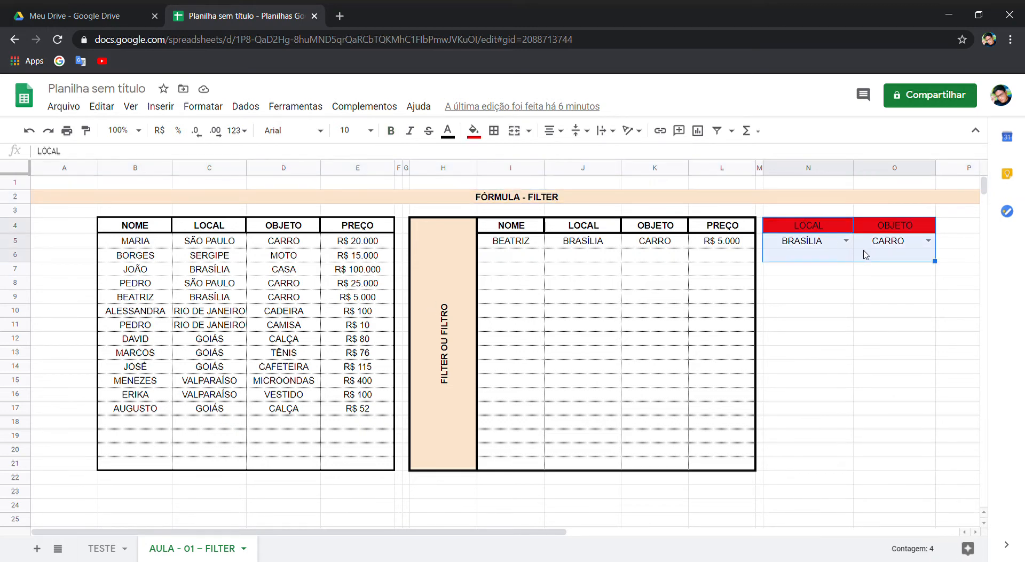
key("Delete")
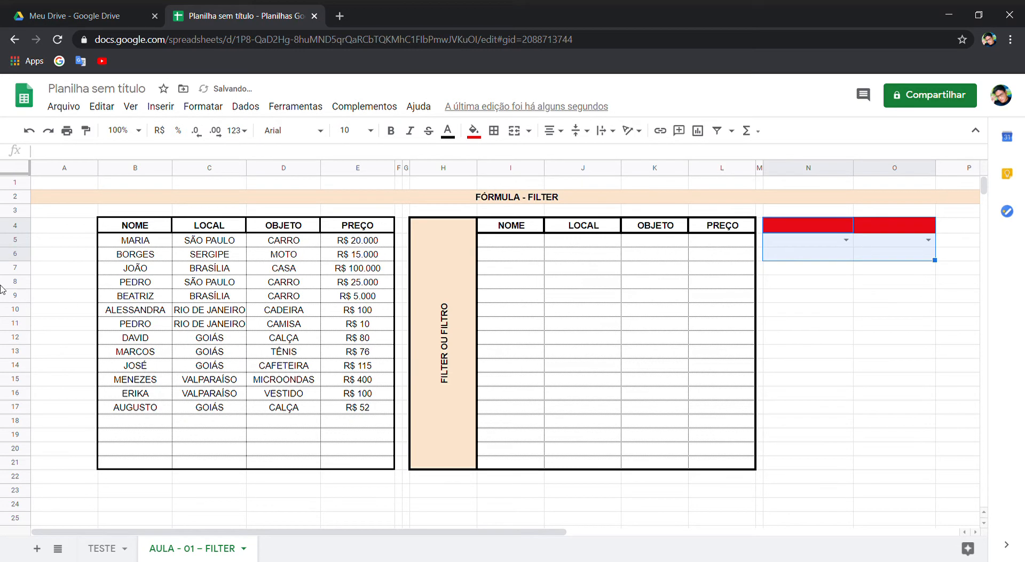
Step: Insert one empty row between the FÓRMULA - FILTER title and the table headers
left_click_drag(121, 222, 383, 392)
scroll(374, 427, "up", 2)
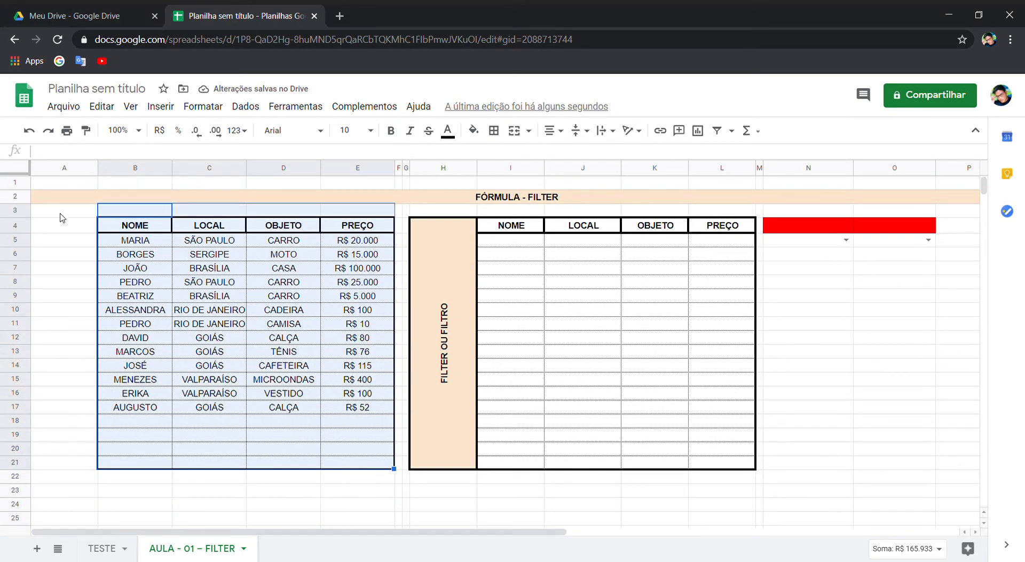
left_click(40, 209)
right_click(4, 220)
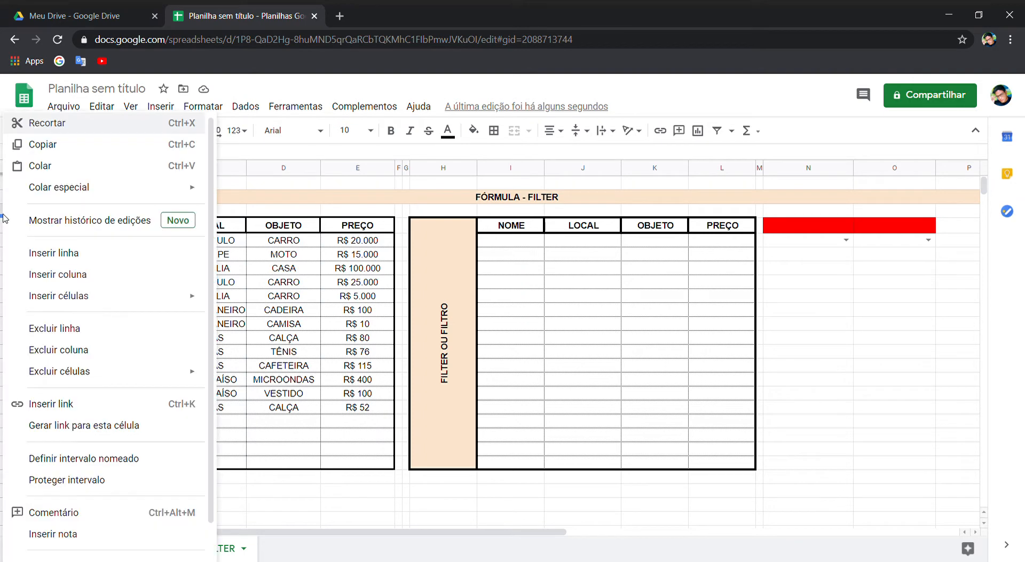
left_click(370, 225)
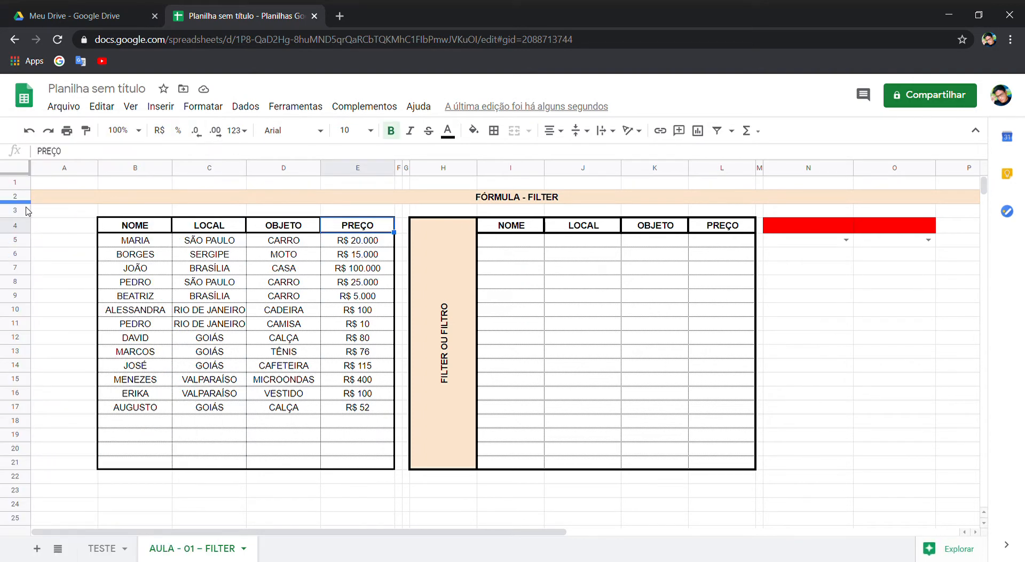
right_click(5, 210)
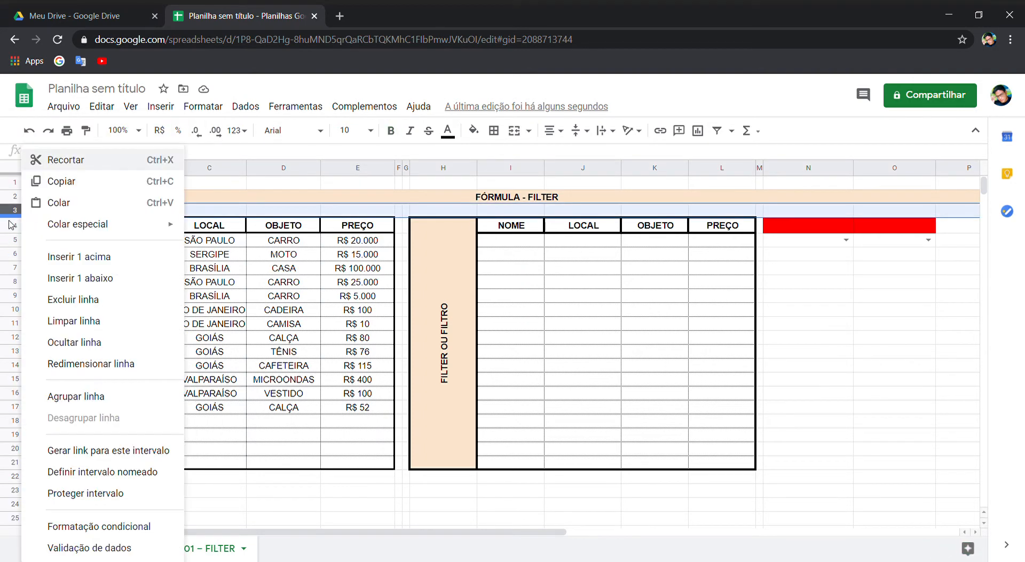
left_click(80, 256)
left_click(123, 227)
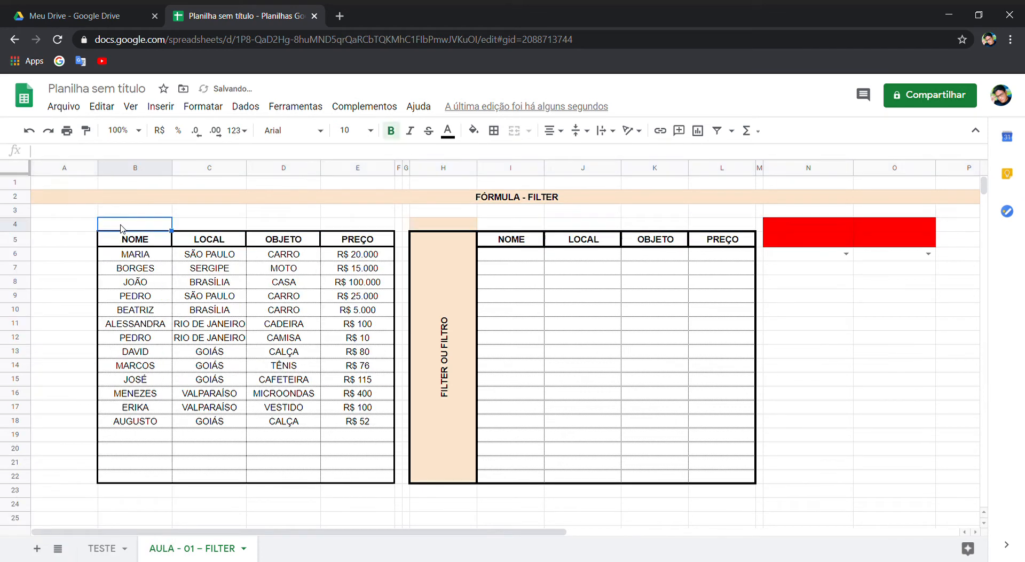
left_click(133, 259)
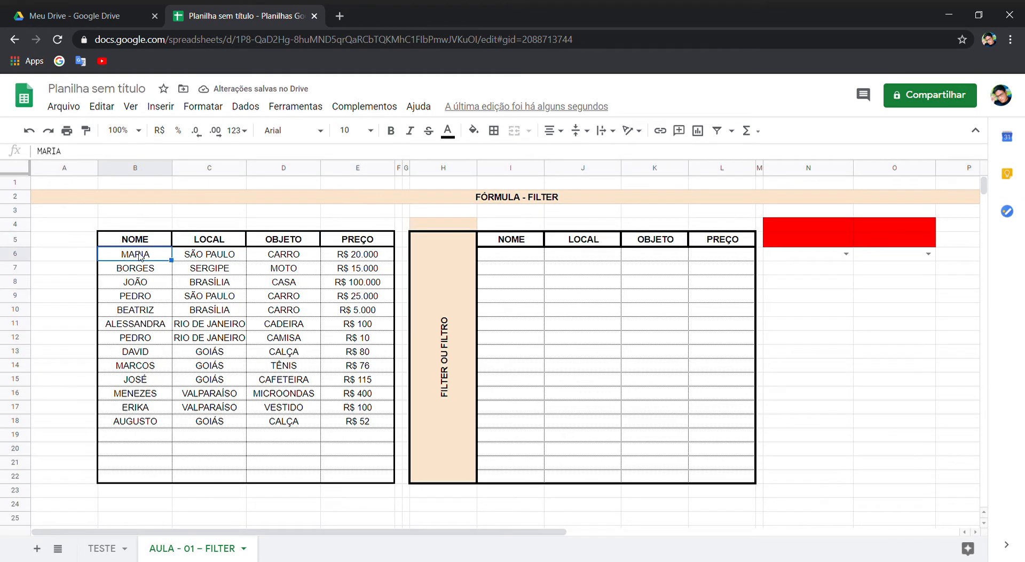
left_click(136, 246)
left_click(123, 224)
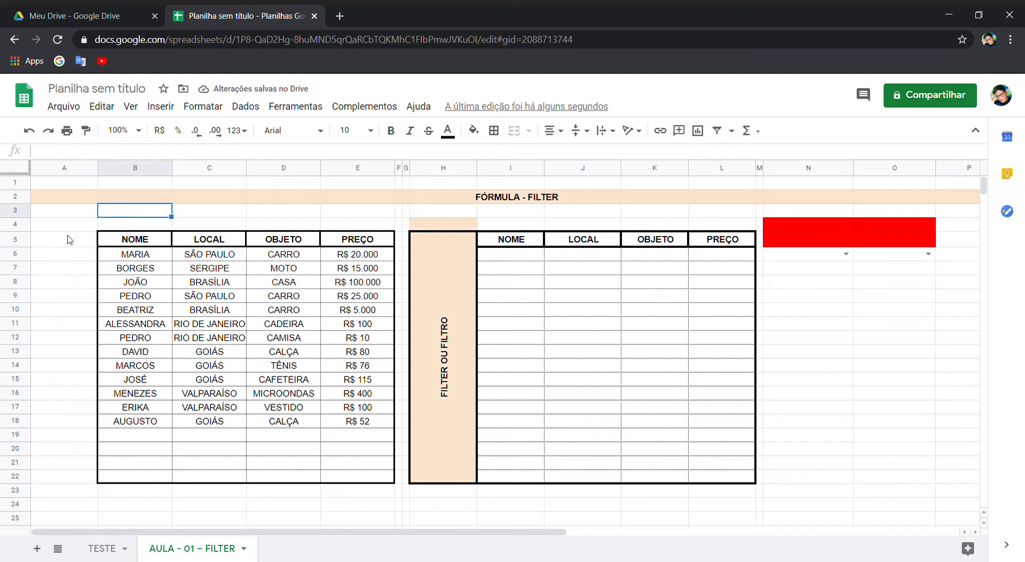
right_click(57, 225)
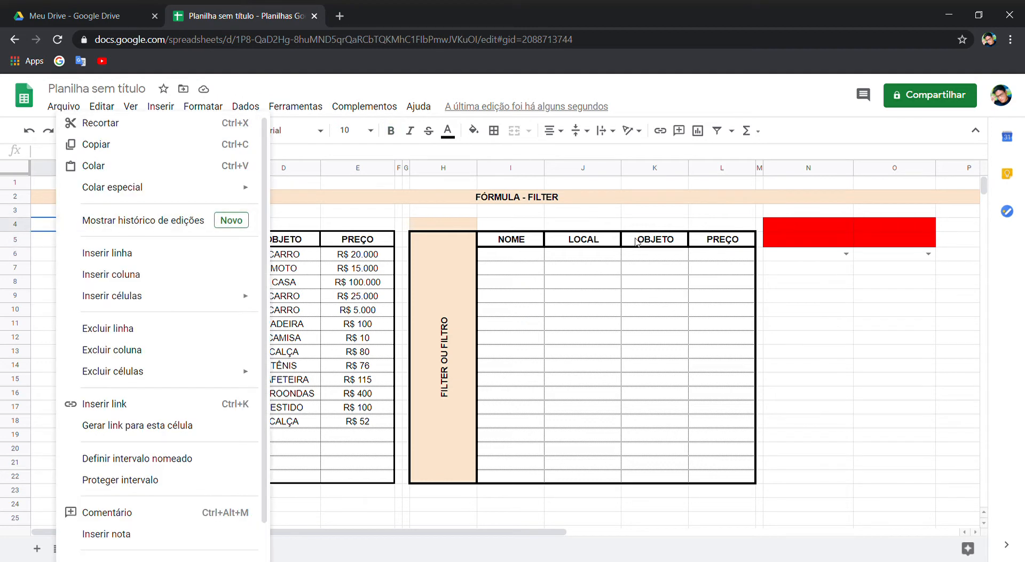
key("Escape")
Step: Remove the fill colour from cell H4, above the FILTER OU FILTRO block
left_click(443, 224)
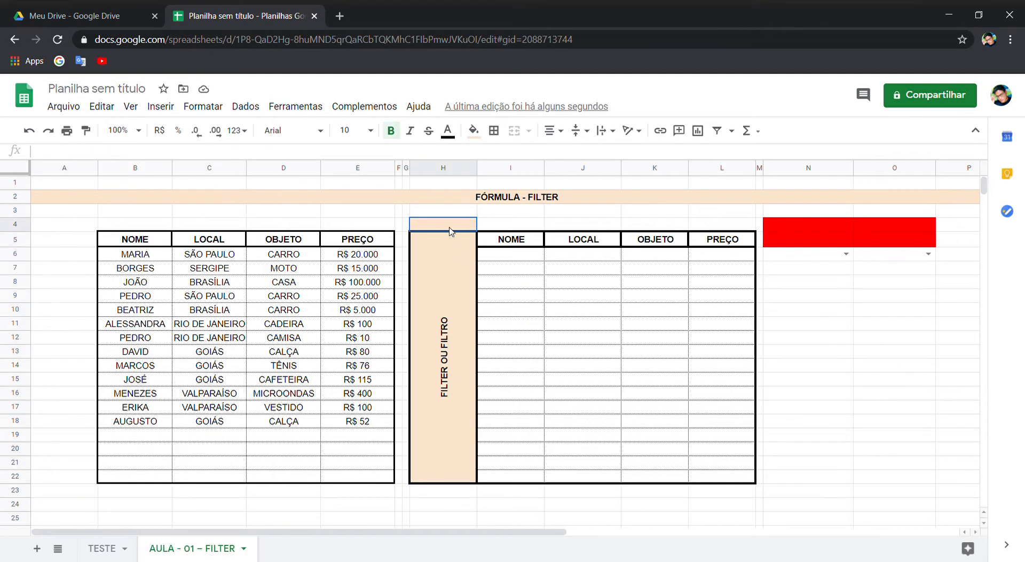
left_click(473, 130)
left_click(509, 156)
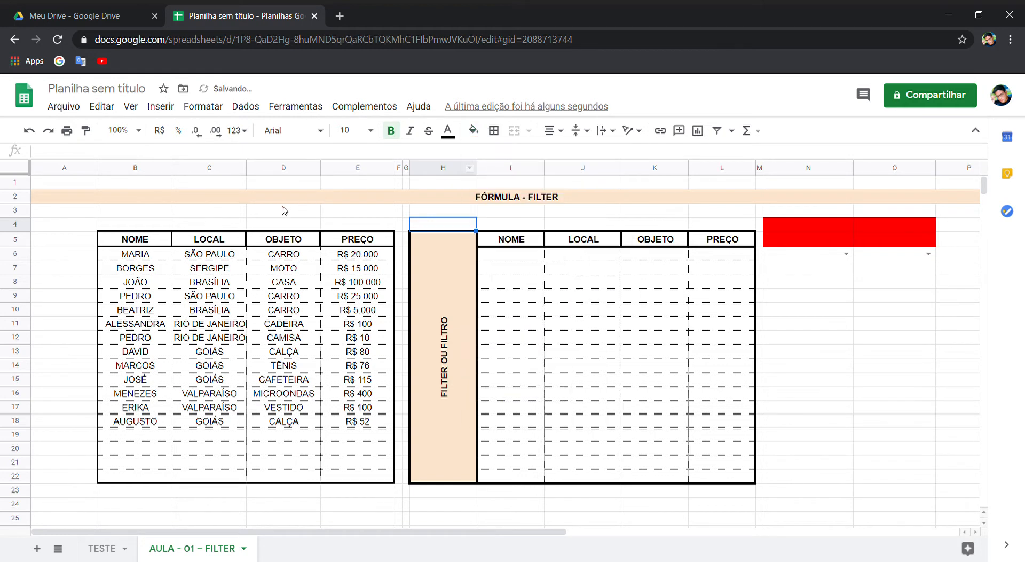
Step: Merge cells B4:E4 above the data table's header row into one cell
left_click(199, 241)
left_click_drag(128, 228, 383, 229)
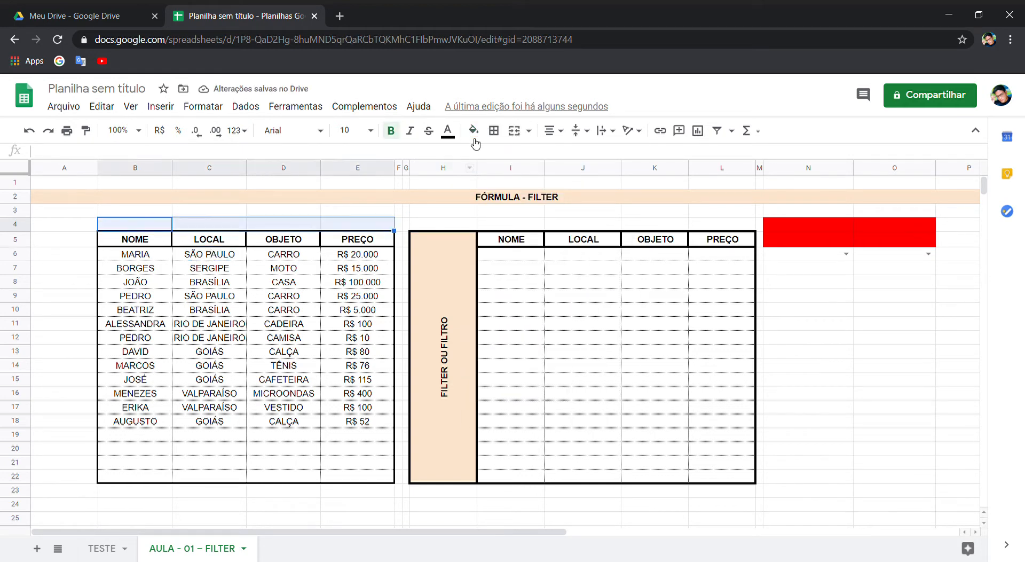
left_click(529, 130)
left_click(534, 153)
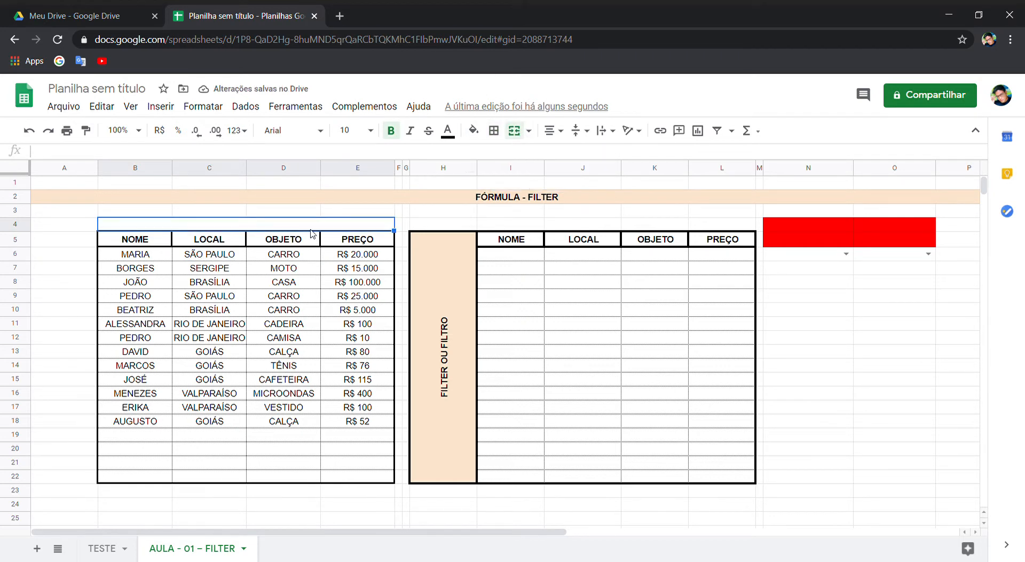
Step: Enter the title BASE DE DADOS in the merged cell above the data table
key("Return")
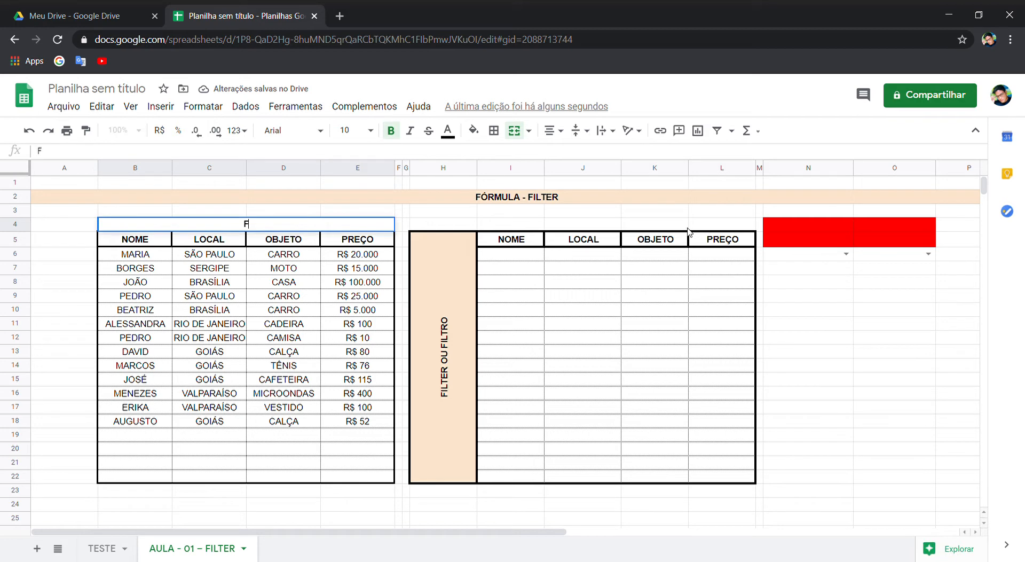
type("BASE ")
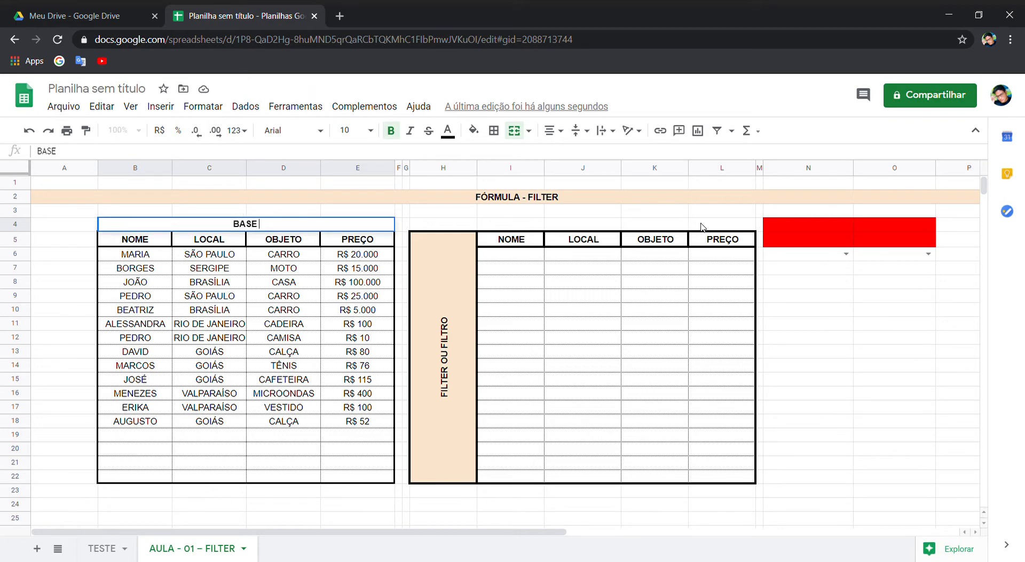
type("DE DADOS")
key("Return")
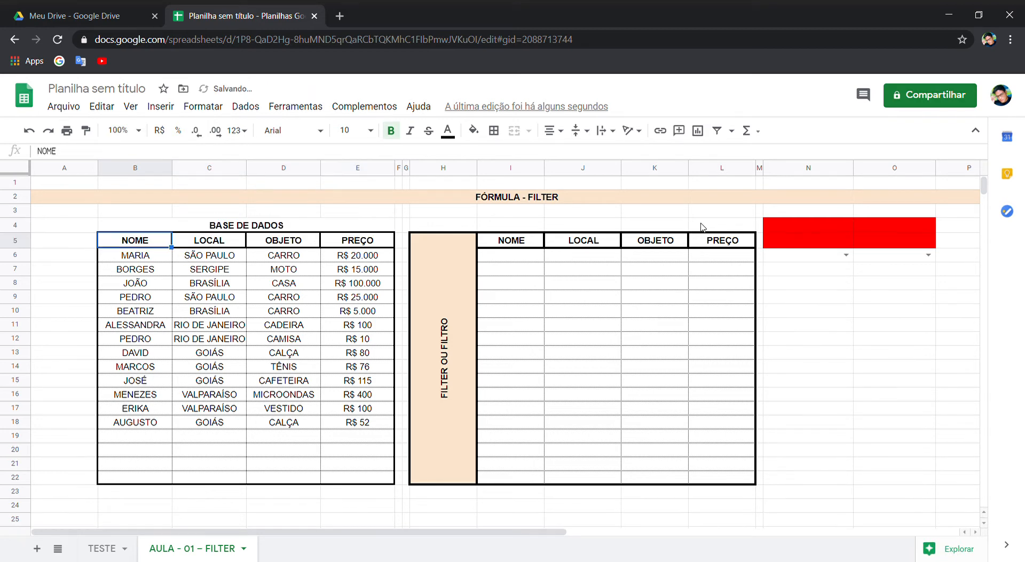
Step: Apply a thick outer border to the BASE DE DADOS title cell
left_click(222, 230)
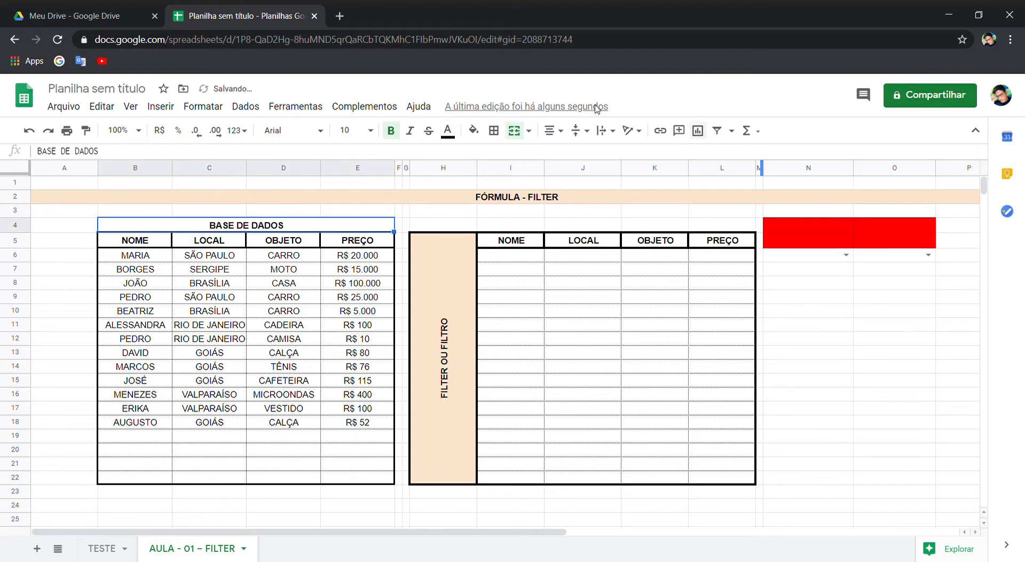
left_click(493, 130)
left_click(598, 175)
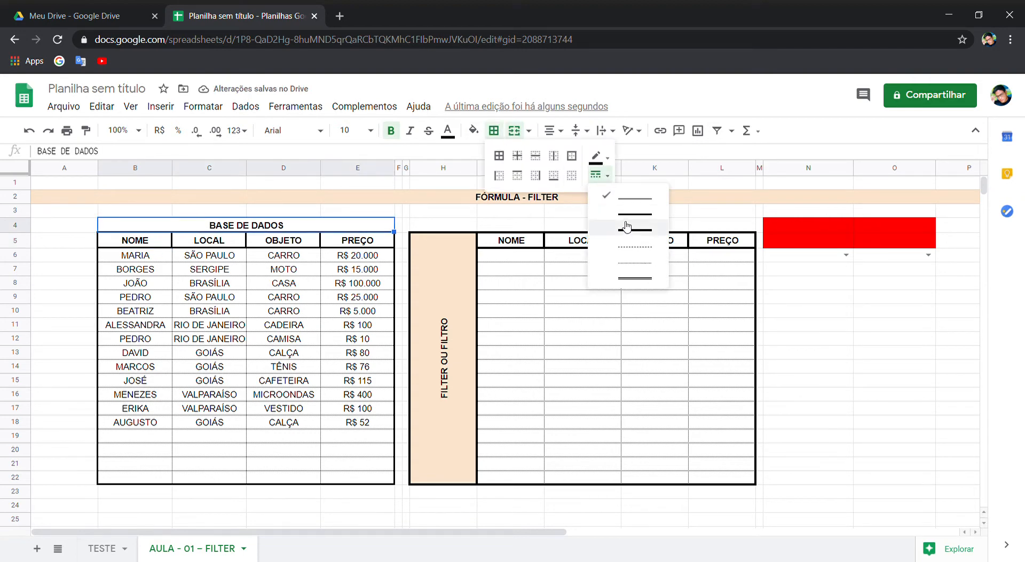
left_click(630, 227)
left_click(572, 155)
left_click(434, 362)
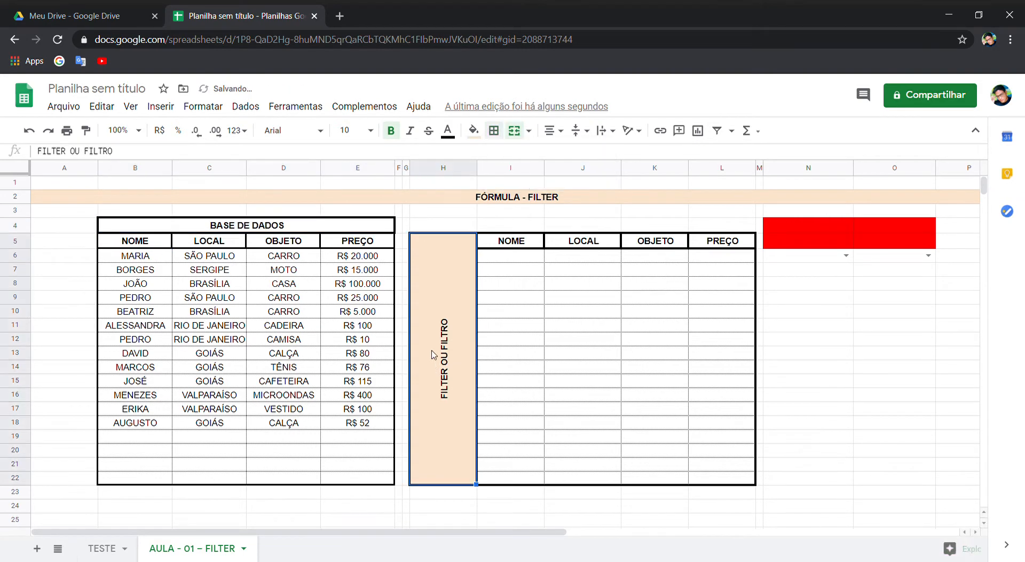
Step: Start a new FILTER formula in cell I6 with the data table range B6:E22 as its first argument
left_click(487, 247)
left_click(520, 260)
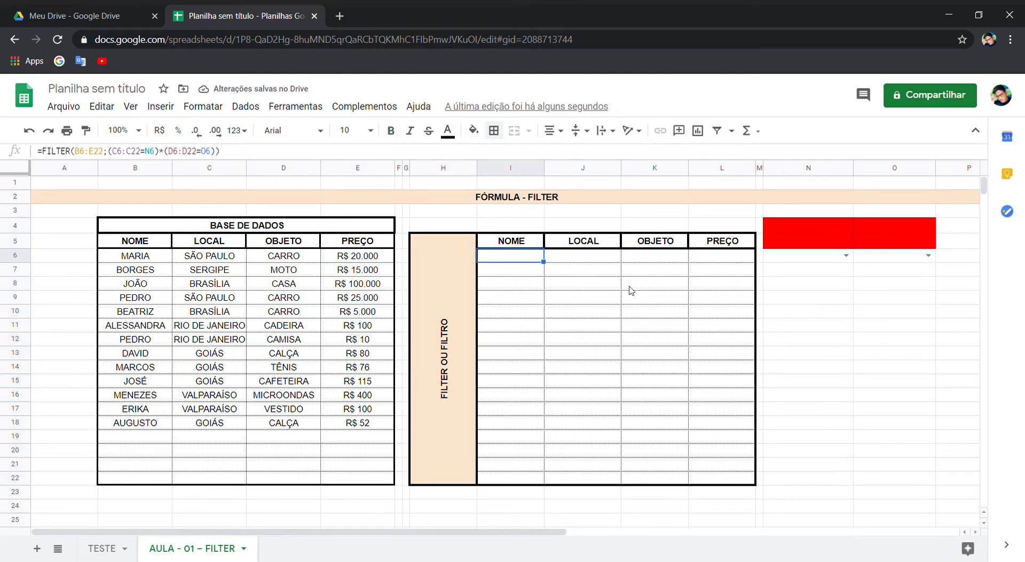
type("=FILTER(")
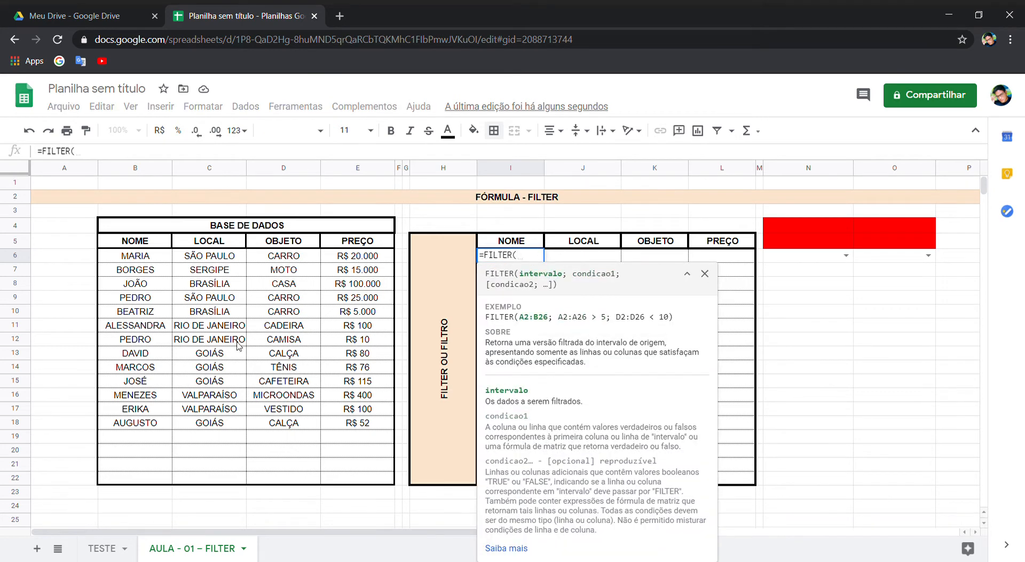
left_click_drag(114, 261, 386, 480)
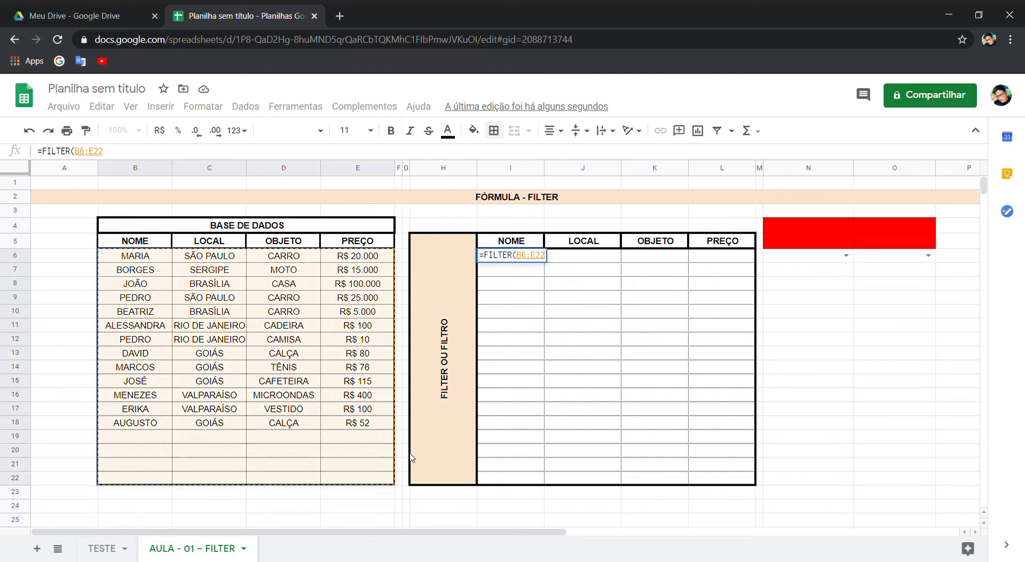
type(";")
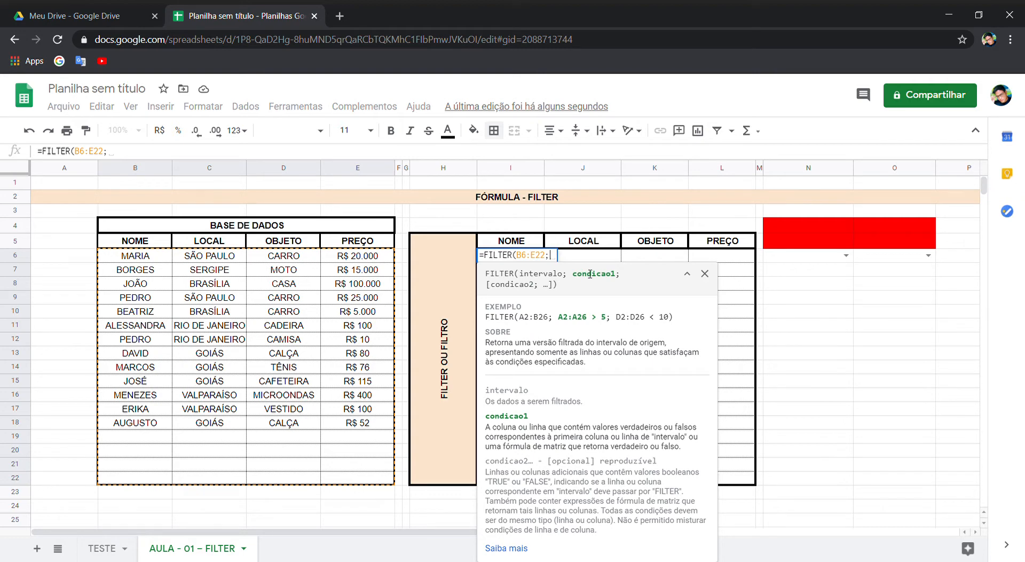
Step: Complete the FILTER formula with the condition C6:C22="SÃO PAULO" and commit it
left_click(687, 273)
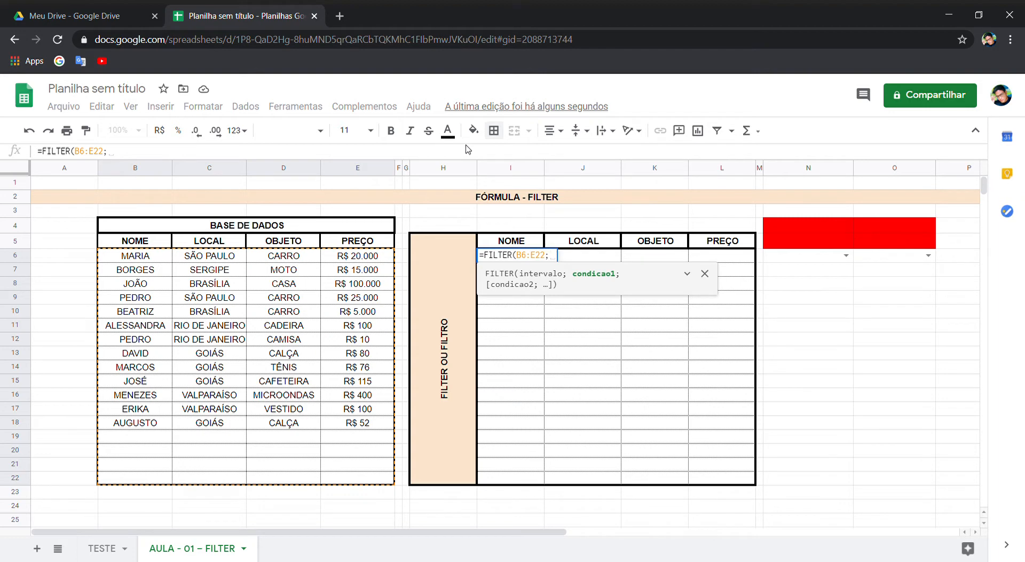
type("\"")
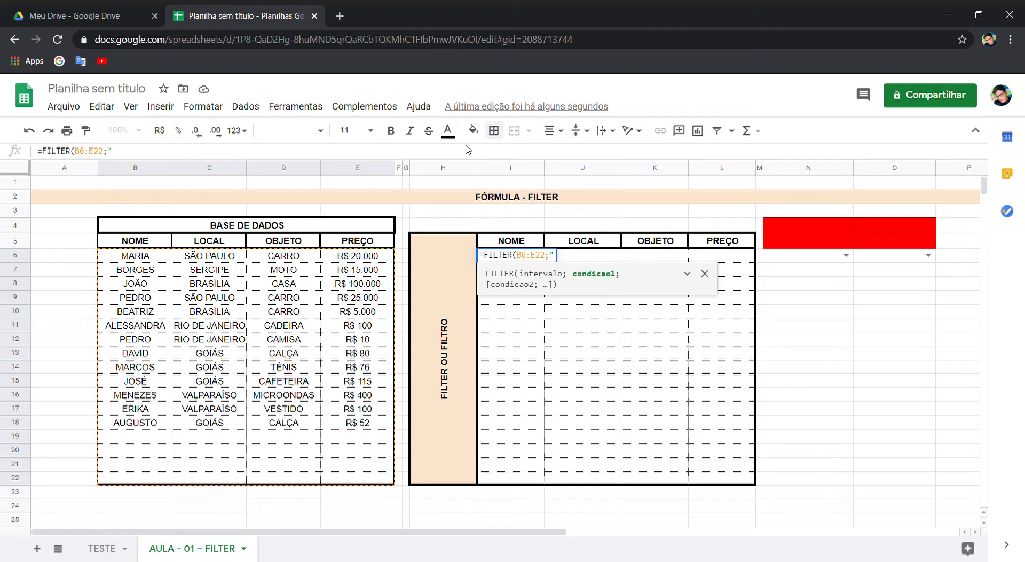
key("BackSpace")
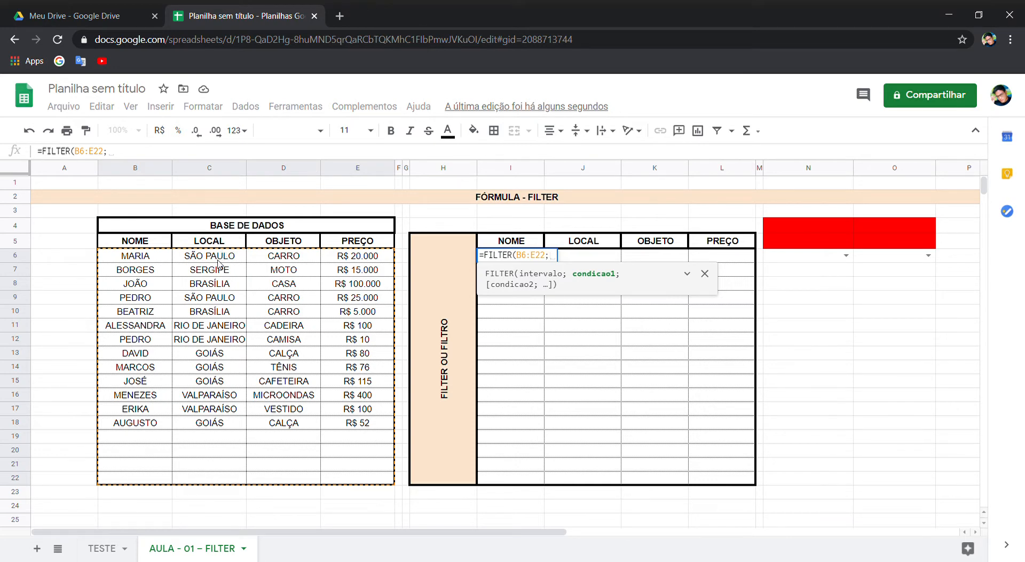
left_click_drag(218, 264, 218, 453)
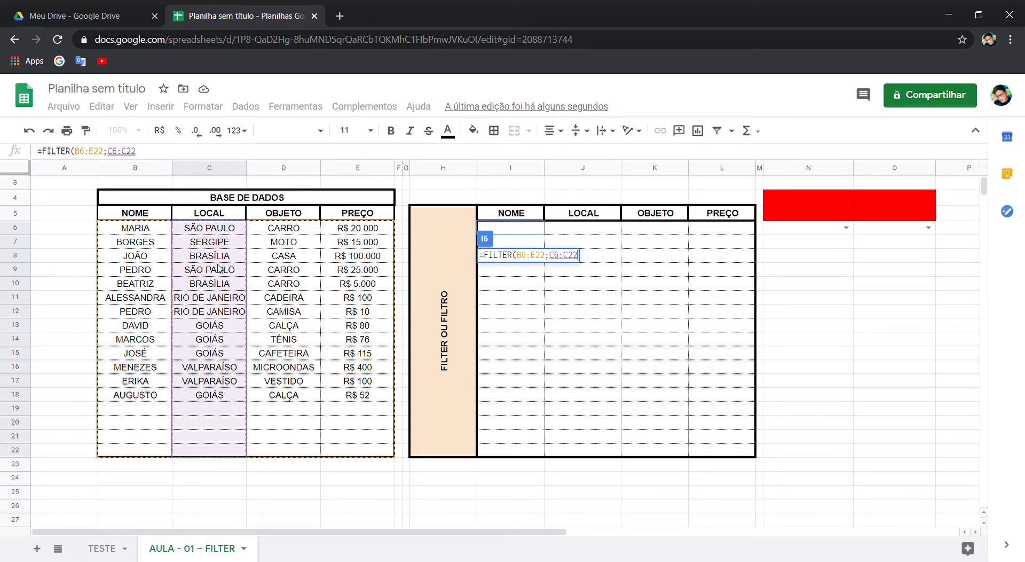
scroll(338, 239, "up", 1)
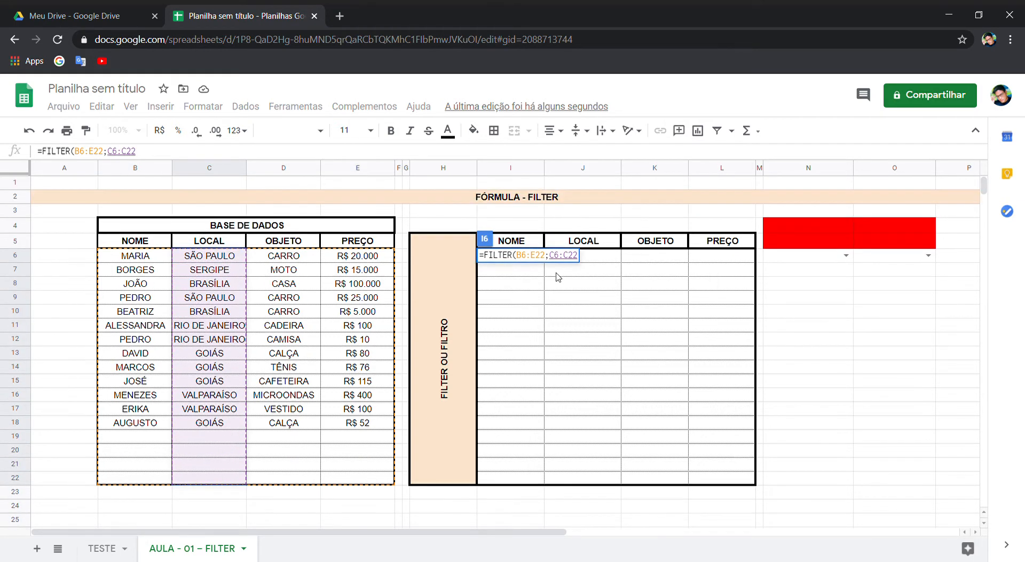
type("=")
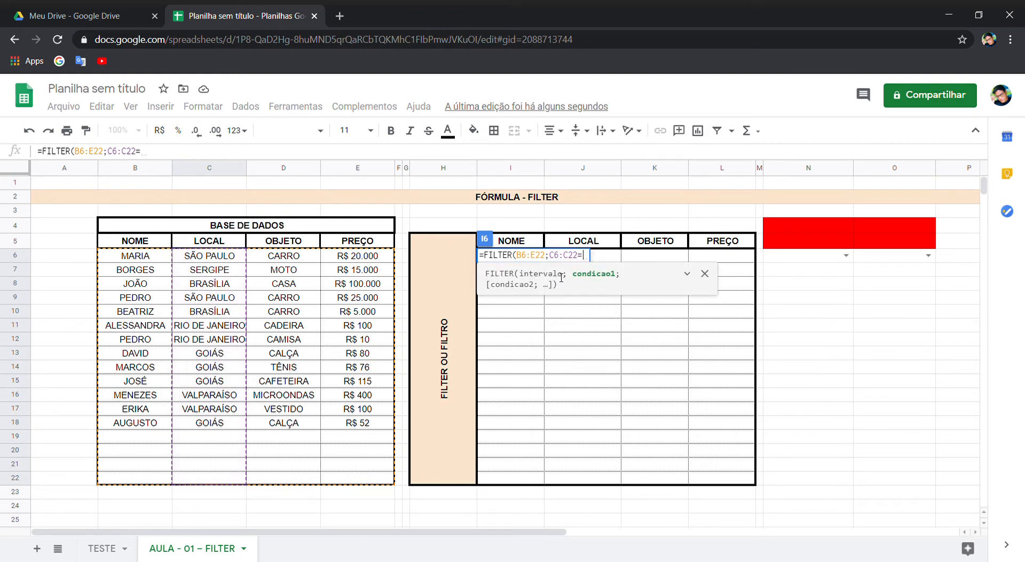
type("\"SÃO ")
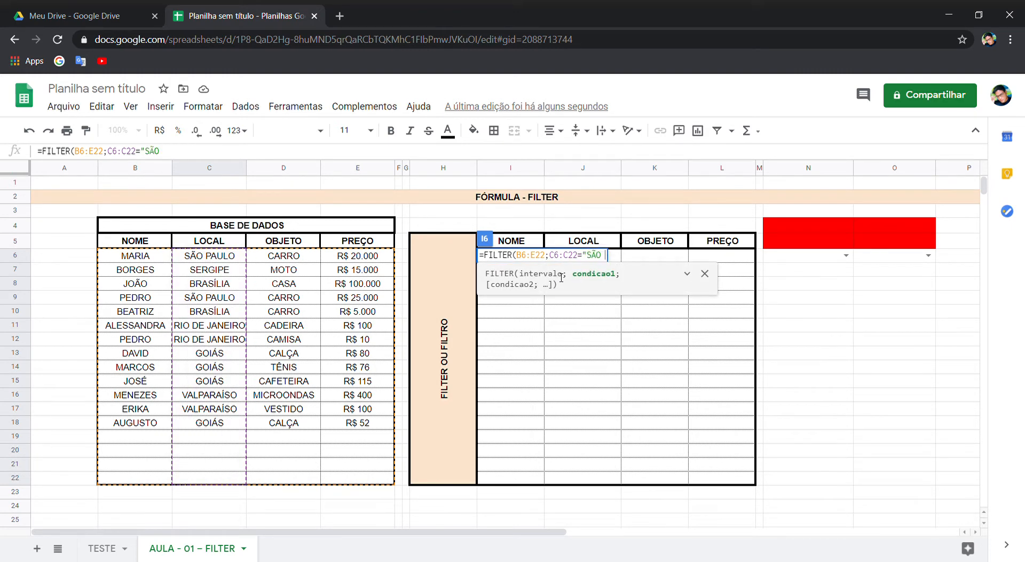
type("PAULO\")")
key("Return")
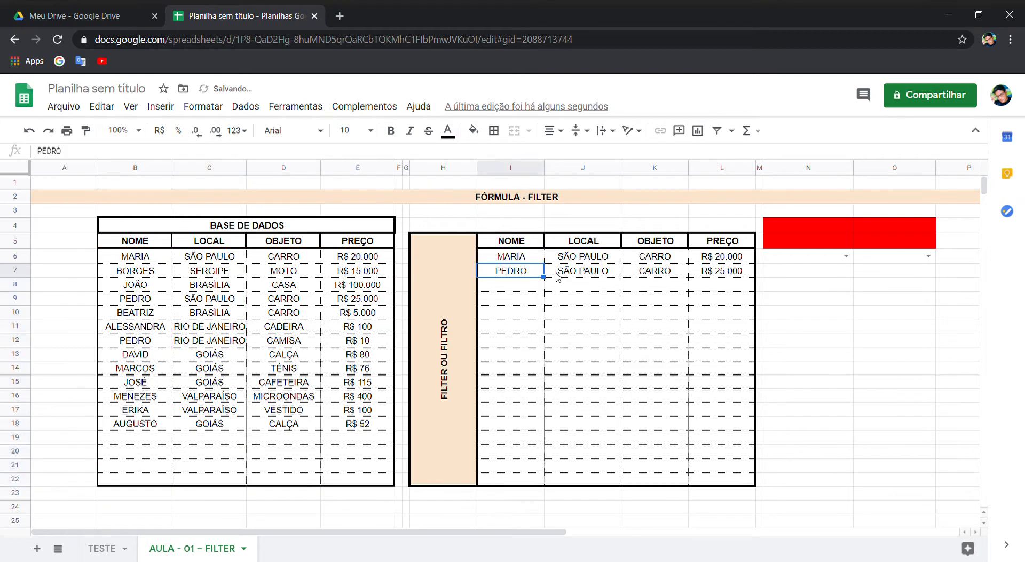
left_click_drag(534, 260, 725, 280)
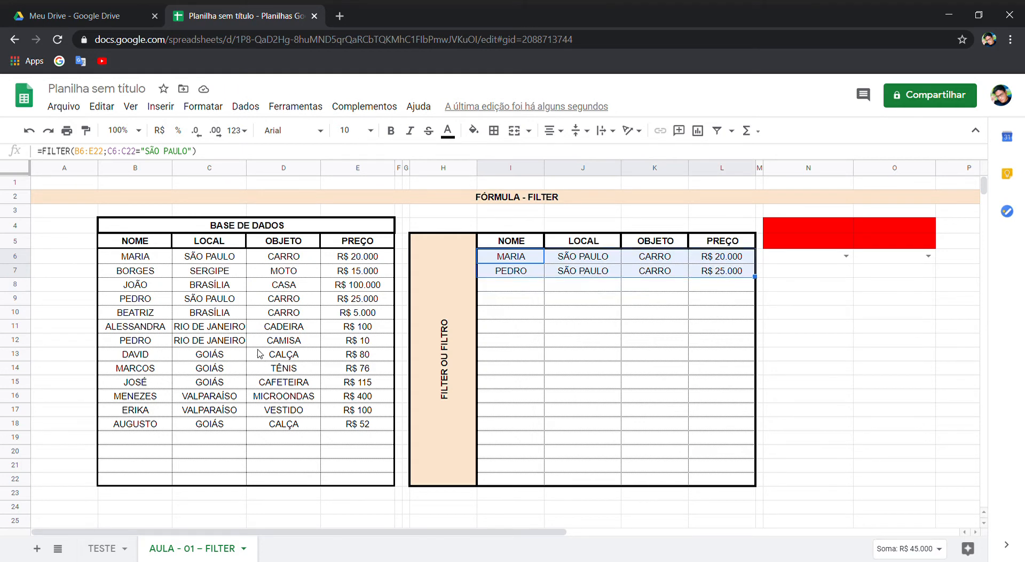
left_click_drag(219, 326, 211, 340)
left_click(130, 454)
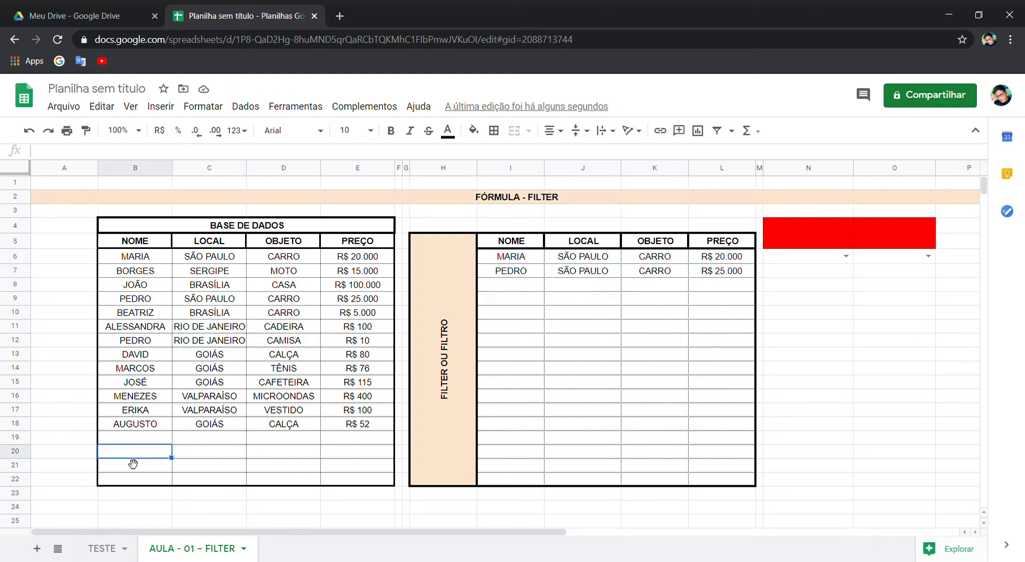
Step: Add a test record in row 20 of the data table with a person's name and the location SÃO PAULO
type("MENDES")
key("Tab")
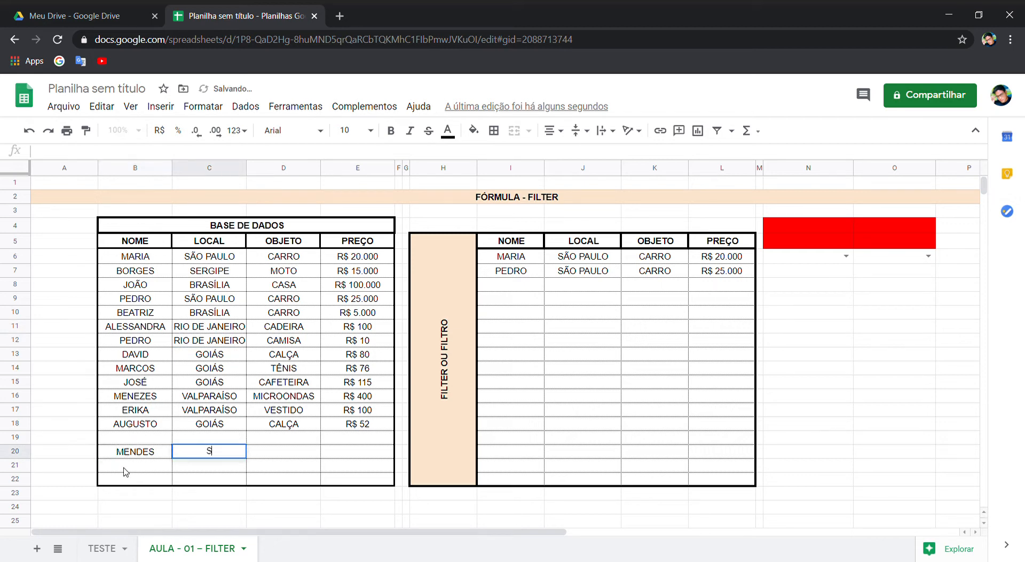
type("SÃO PAULO")
key("Tab")
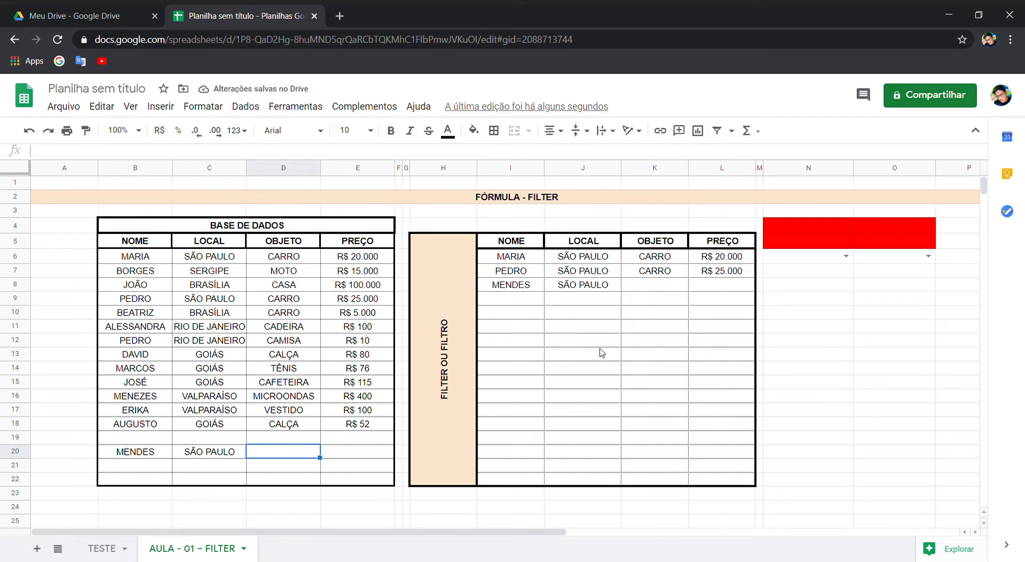
left_click_drag(532, 297, 560, 287)
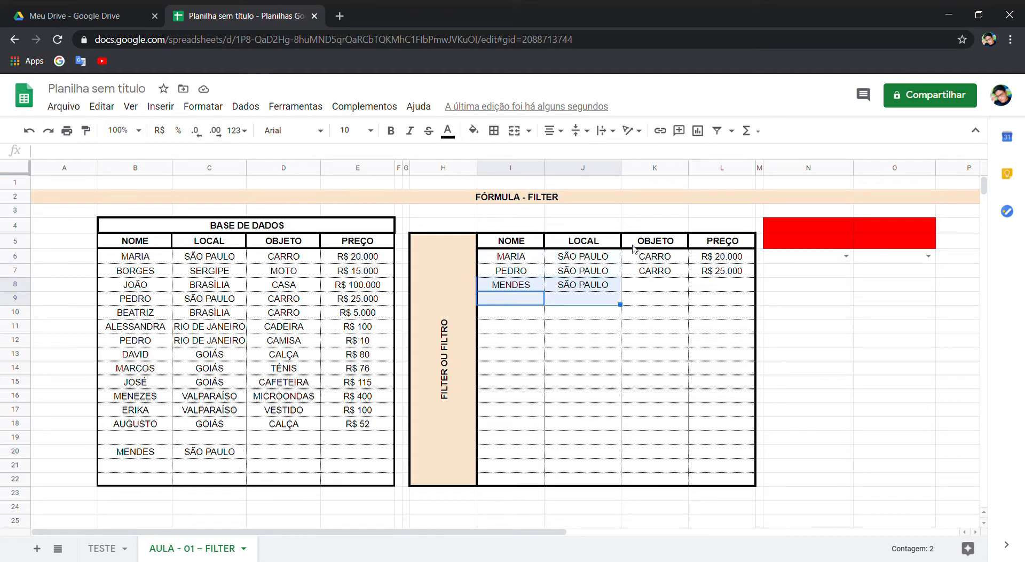
Step: Review the FILTER formula in cell I6, its source ranges and its "SÃO PAULO" condition, leaving the formula as it is
left_click(114, 260)
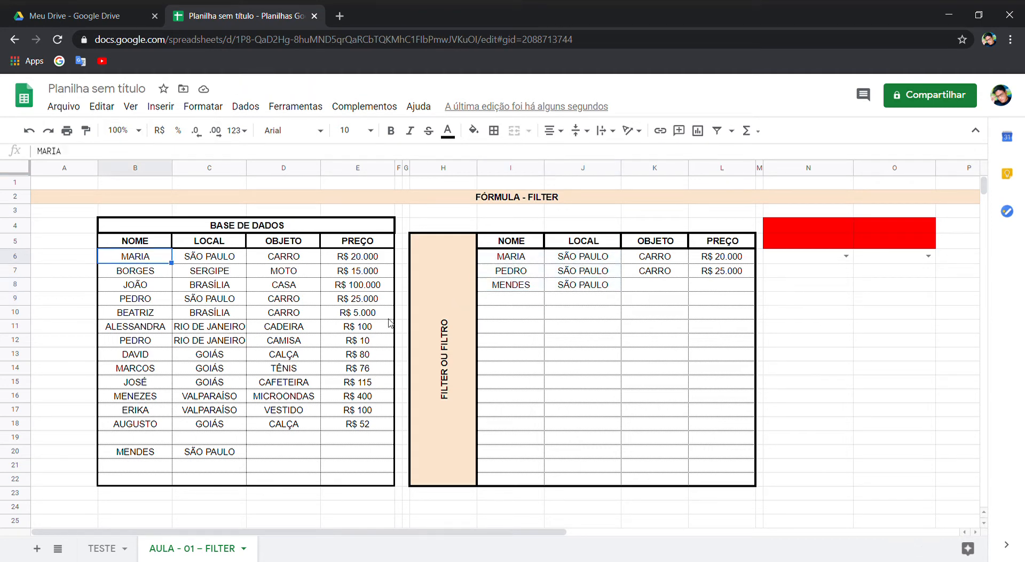
left_click(527, 262)
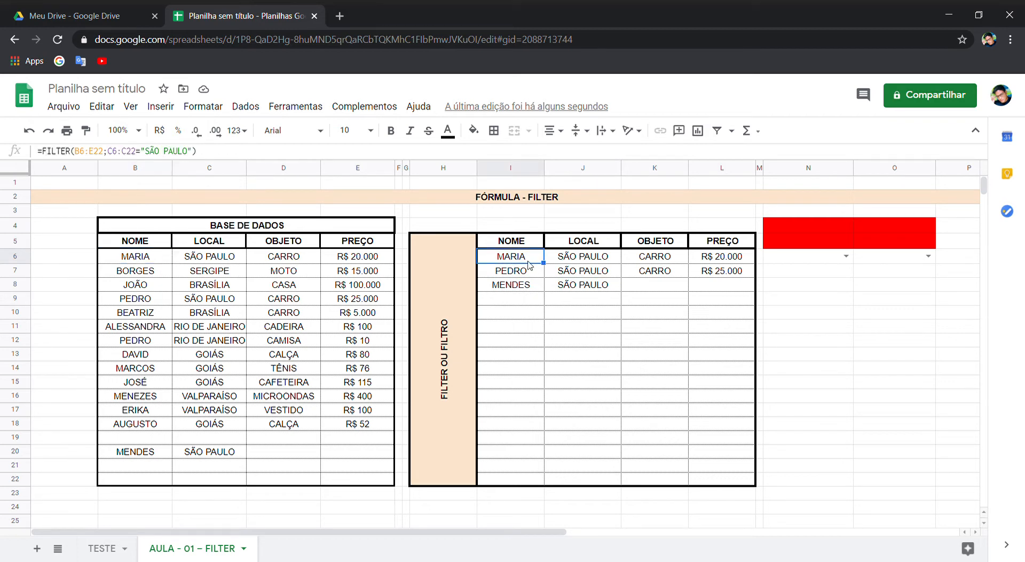
double_click(527, 259)
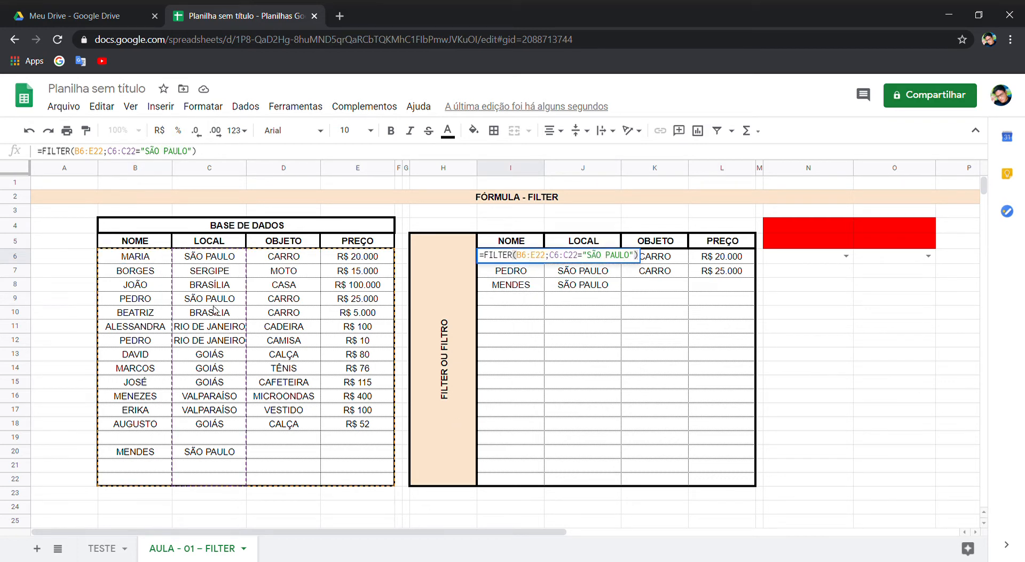
left_click(245, 374)
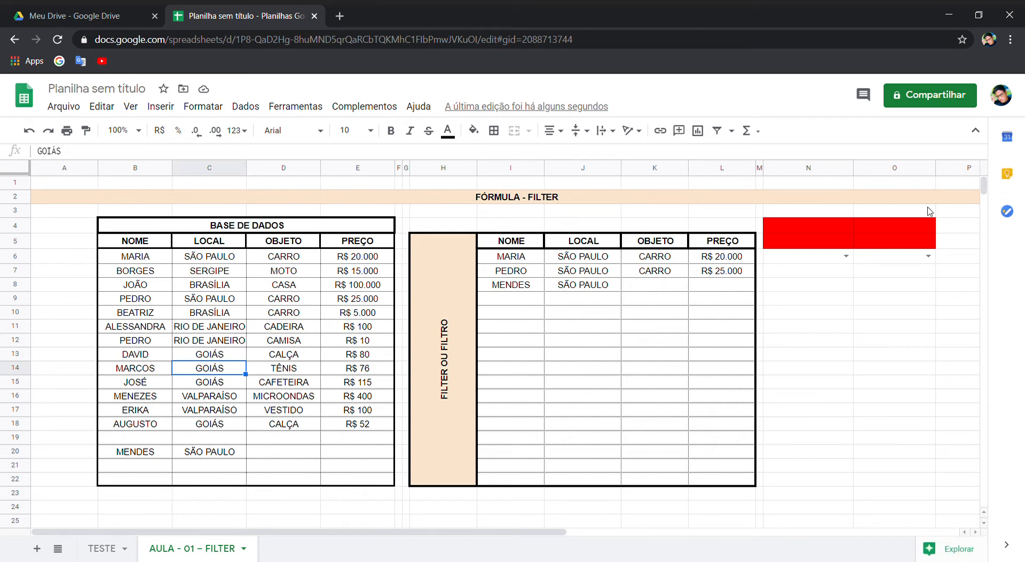
left_click(573, 260)
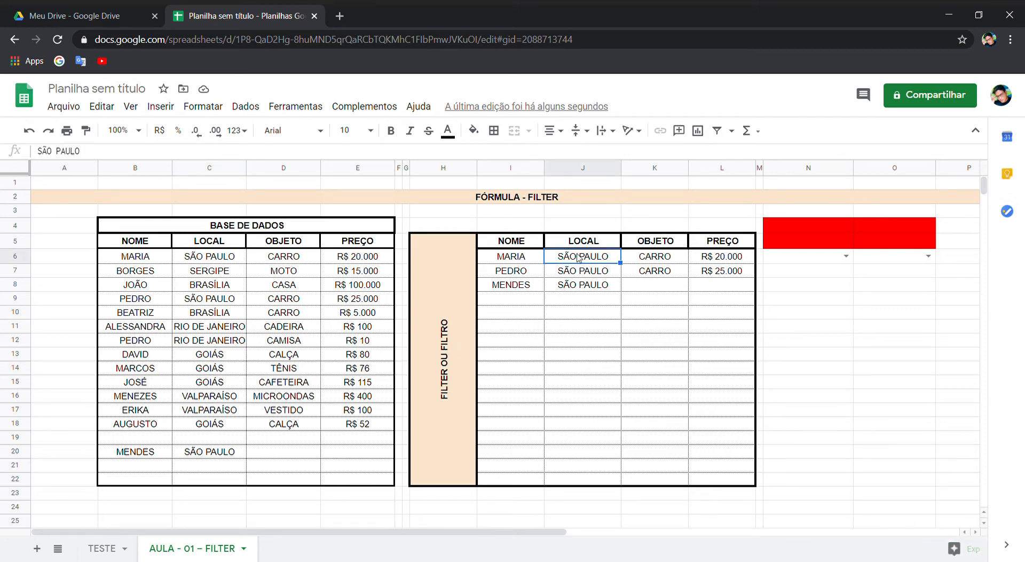
left_click(507, 261)
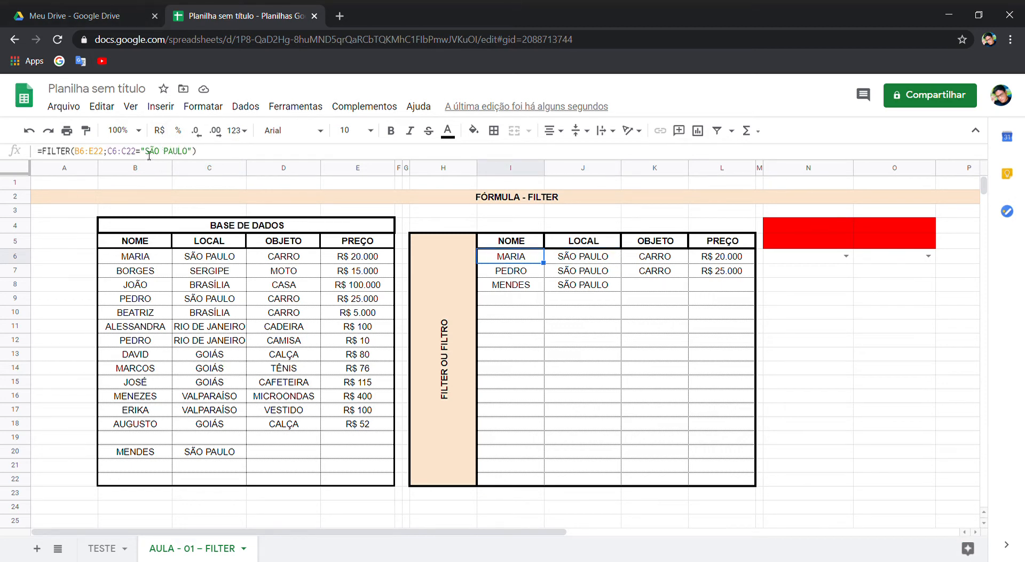
left_click_drag(149, 152, 203, 152)
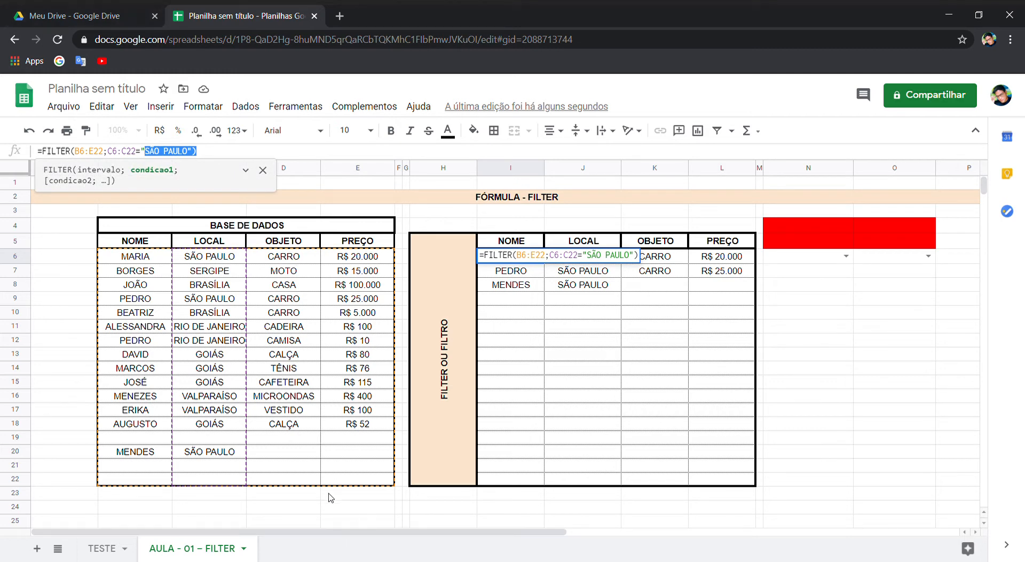
key("Escape")
Step: Clear the test record from row 20 of the data table
left_click_drag(150, 451, 283, 436)
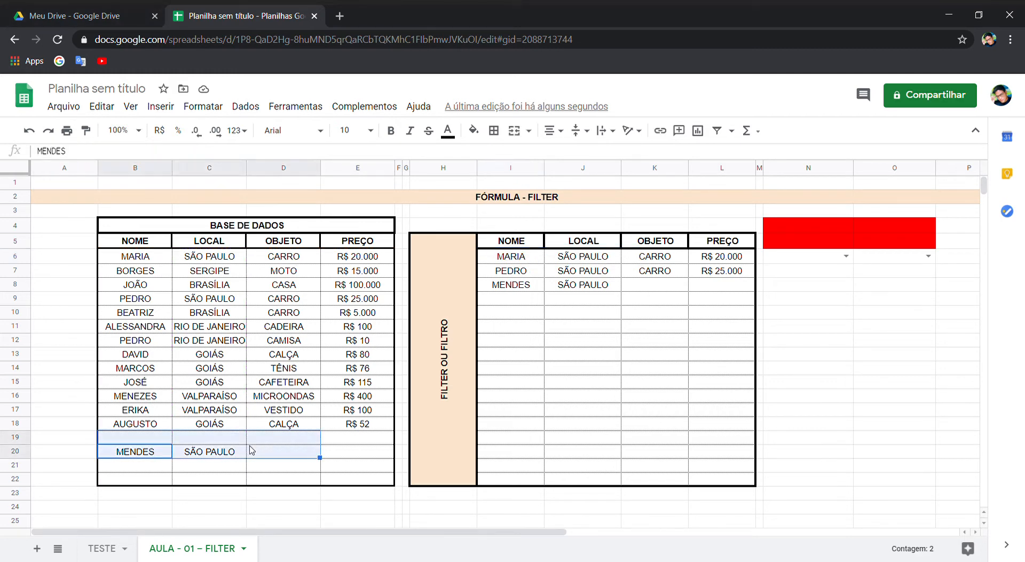
key("Delete")
Step: Remove the red fill from cells N4:O4
left_click_drag(815, 227, 875, 232)
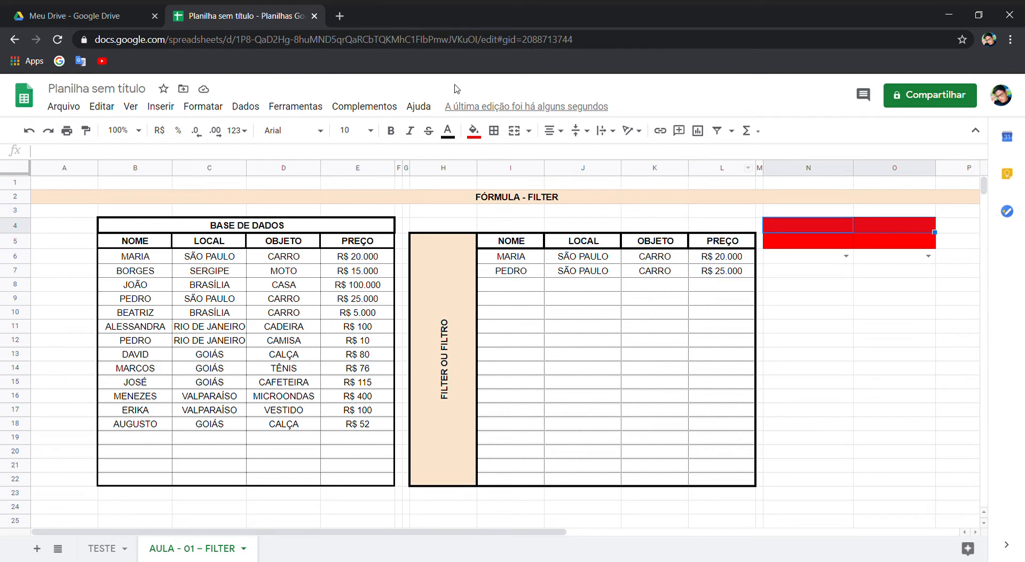
left_click(474, 130)
left_click(507, 156)
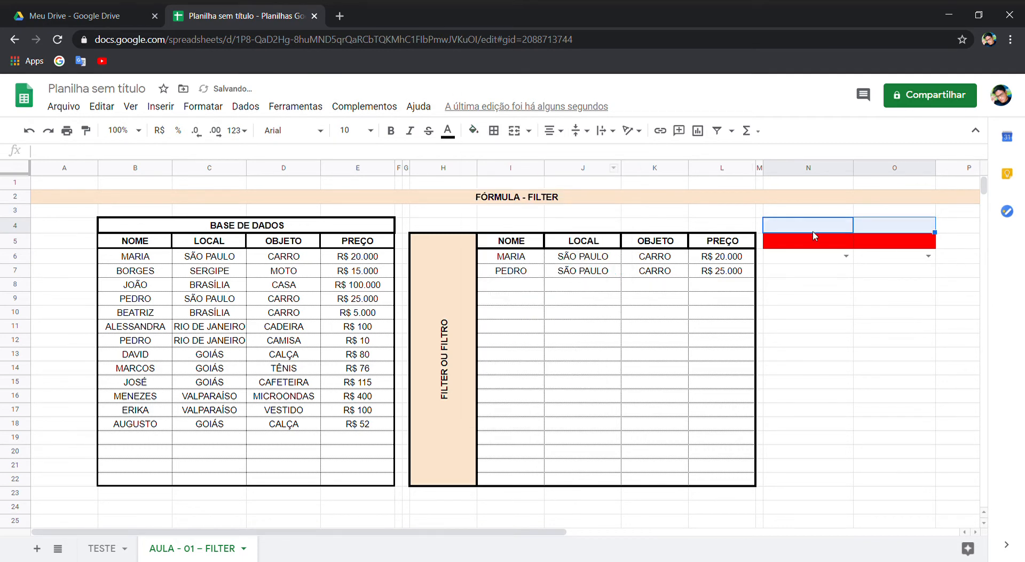
Step: Enter the header LOCAL in the red cell N5 and make it bold
left_click(835, 241)
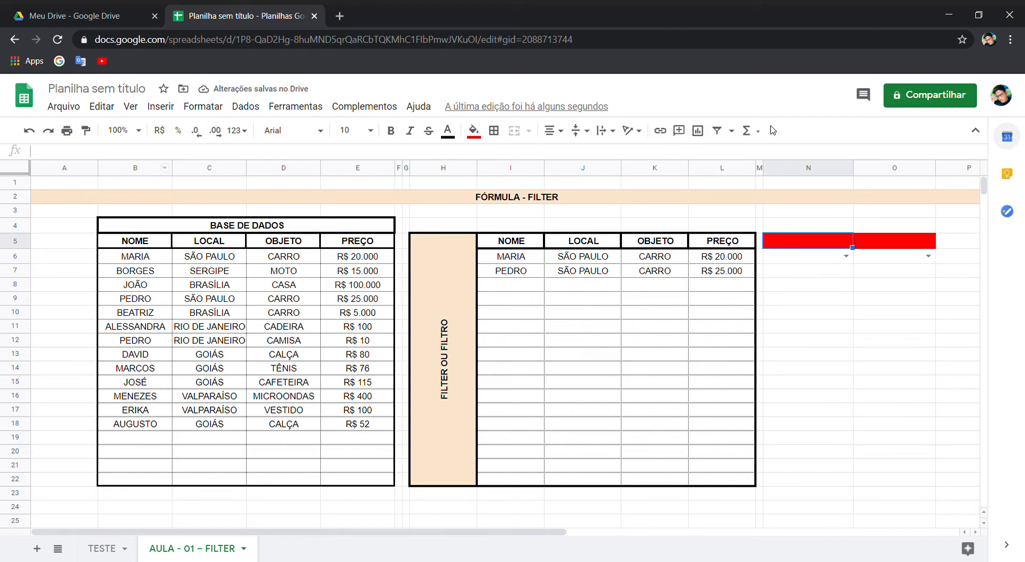
left_click(798, 227)
left_click(809, 243)
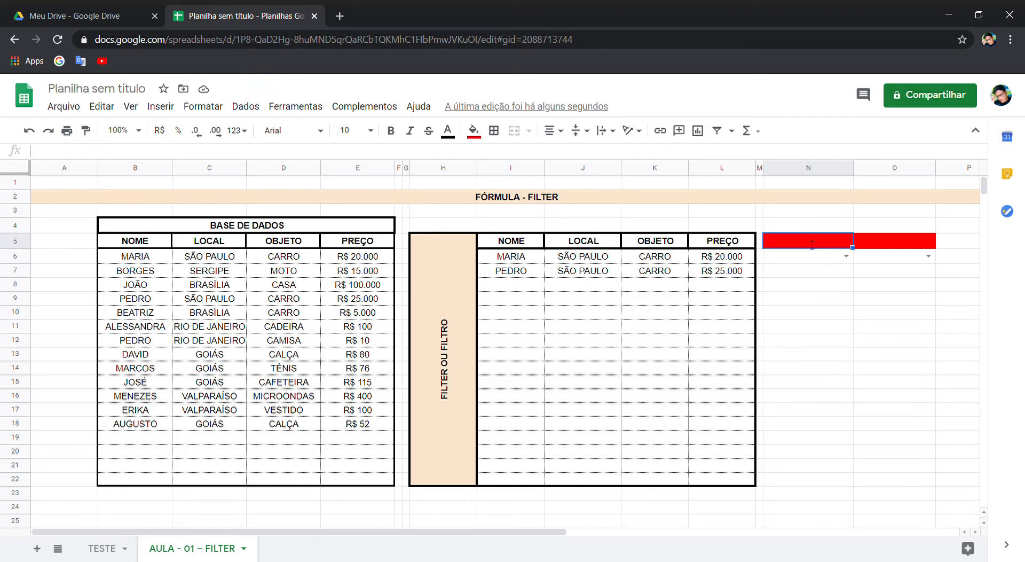
type("LOCAL")
key("Return")
key("Up")
key("ctrl+b")
key("Down")
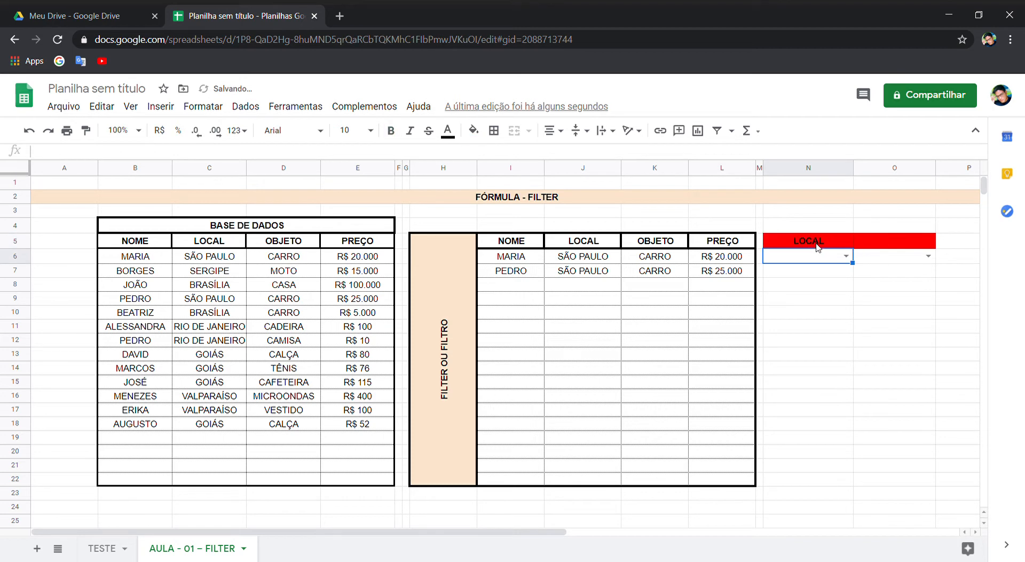
right_click(831, 257)
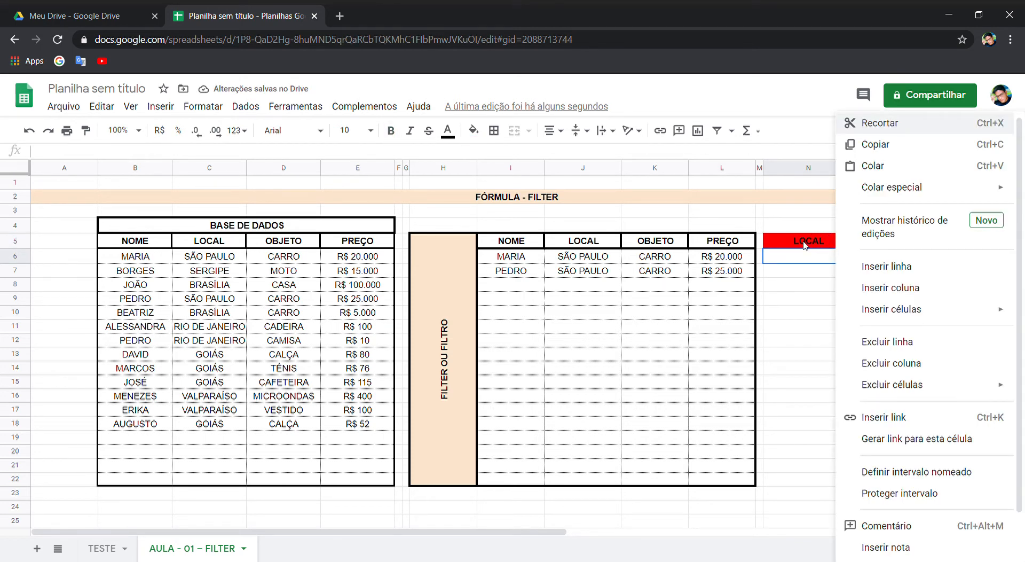
scroll(930, 490, "down", 1)
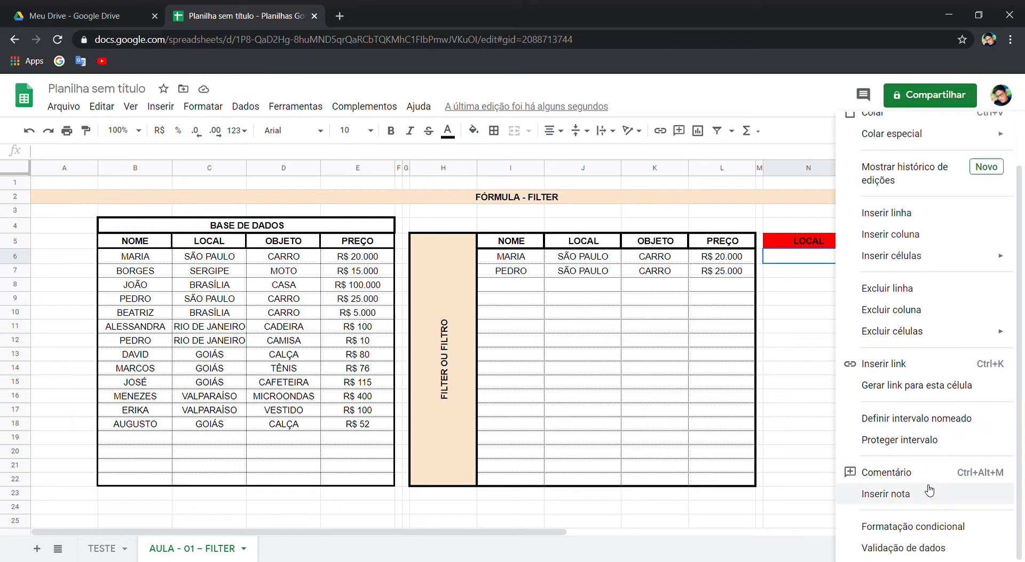
left_click(904, 546)
left_click(648, 404)
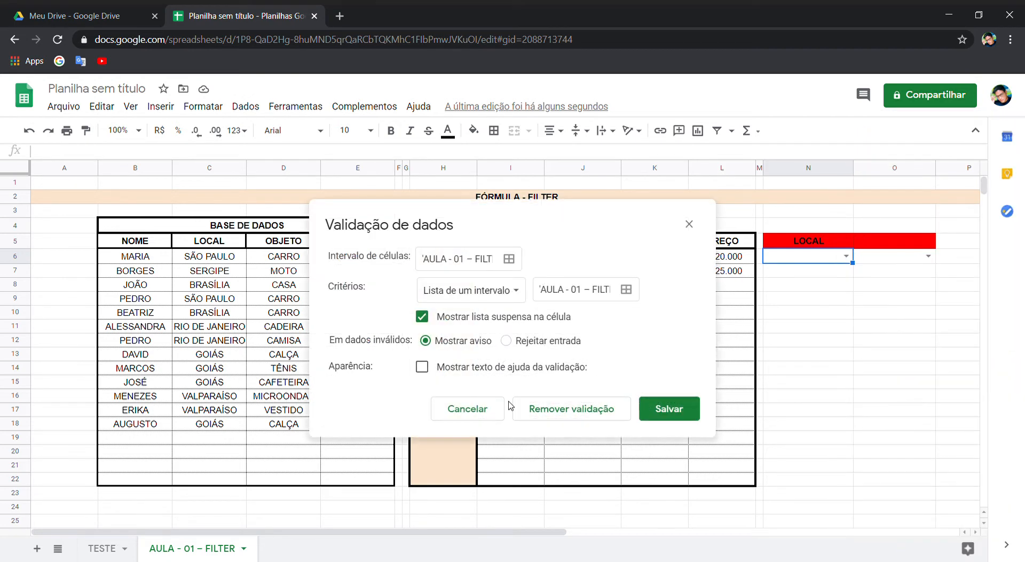
Step: Set data validation on cell N6 to a list from the range C6:C22 and save it
left_click(312, 113)
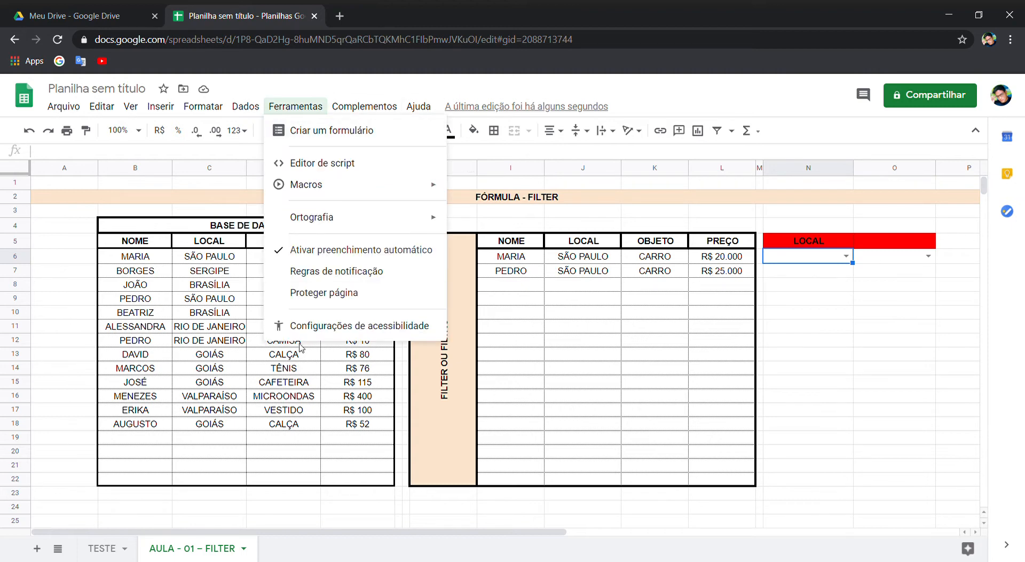
mouse_move(251, 109)
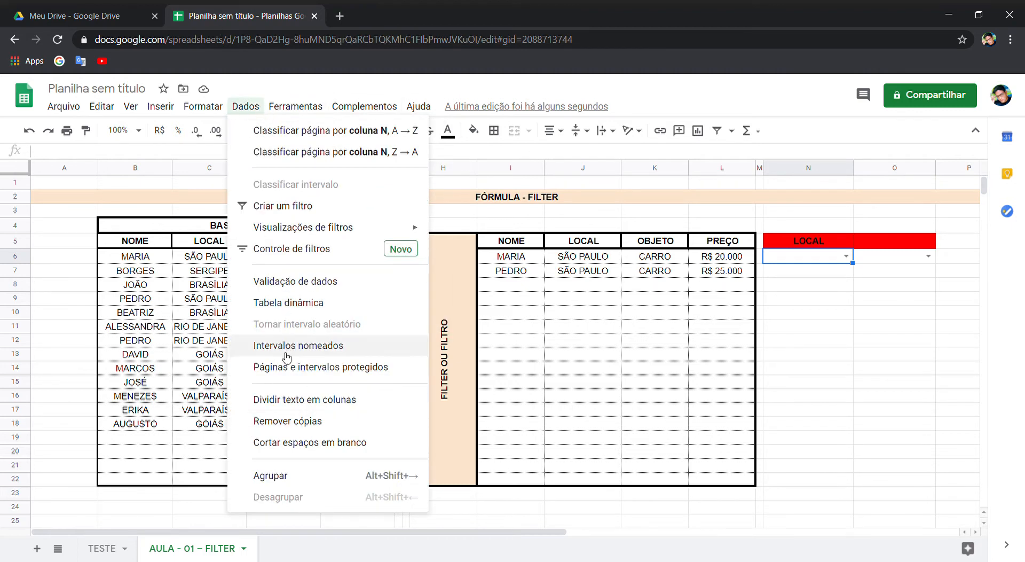
left_click(299, 281)
left_click(457, 293)
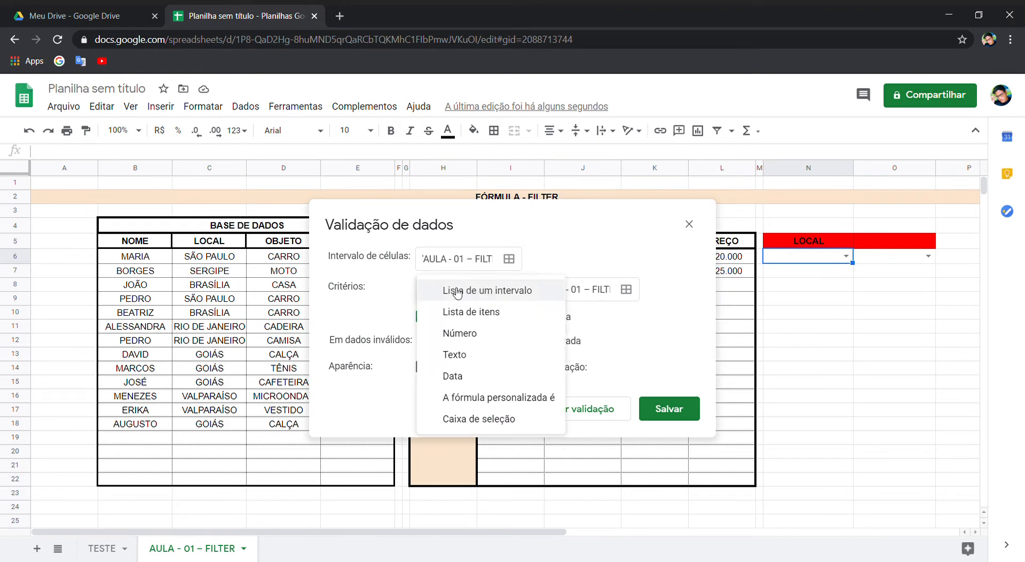
left_click(491, 293)
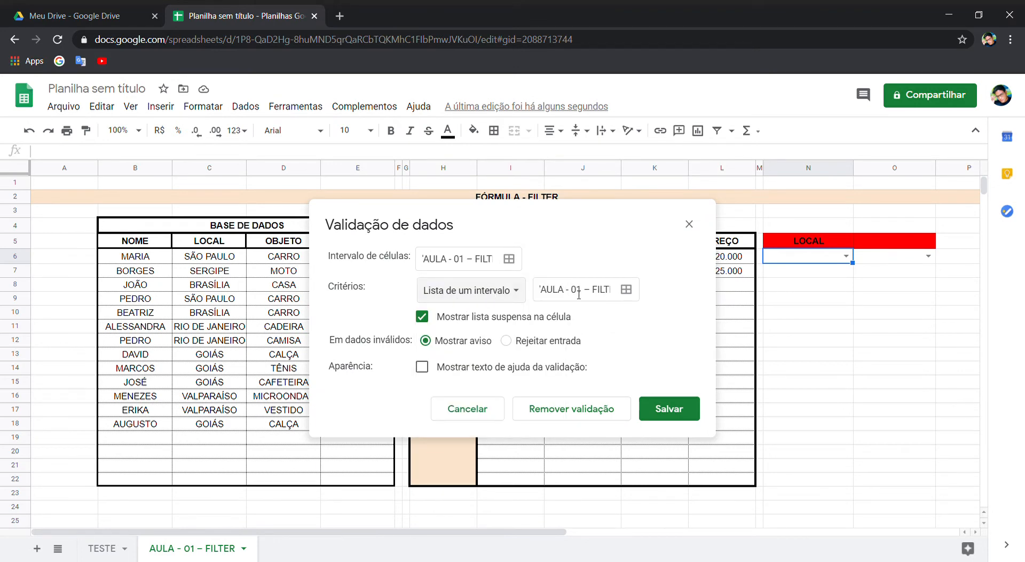
left_click(626, 289)
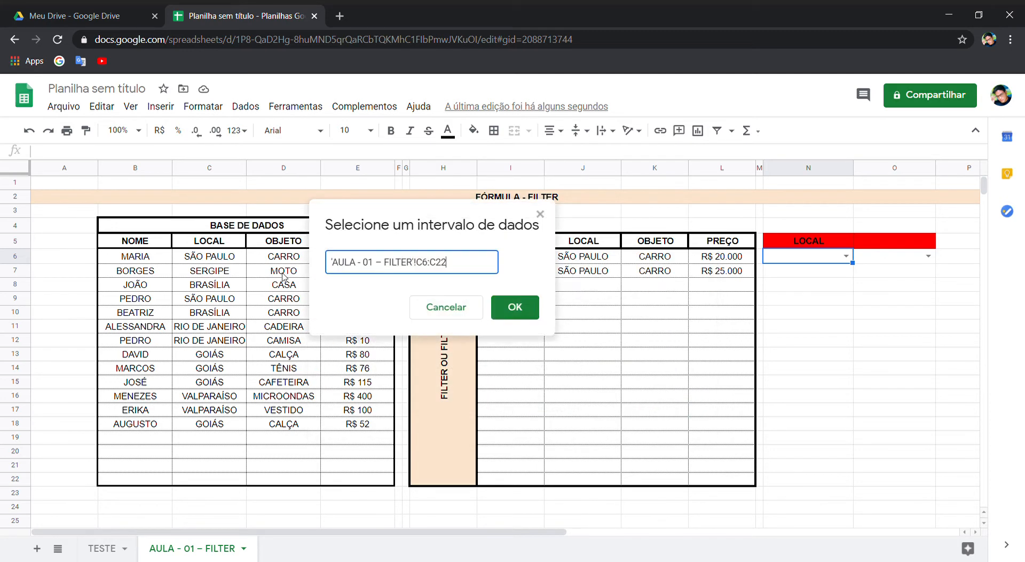
left_click_drag(198, 332, 222, 463)
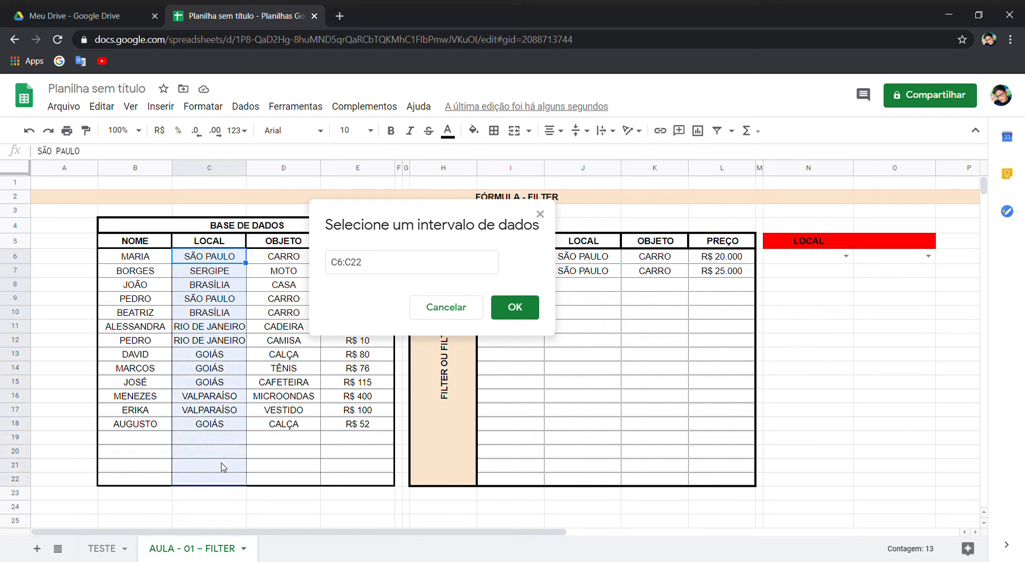
left_click(516, 308)
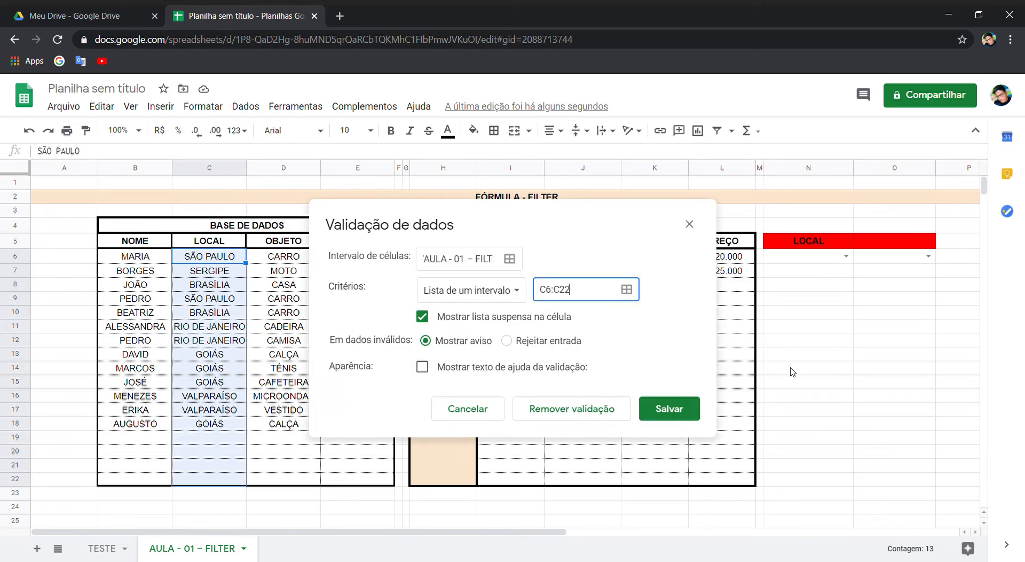
left_click(671, 409)
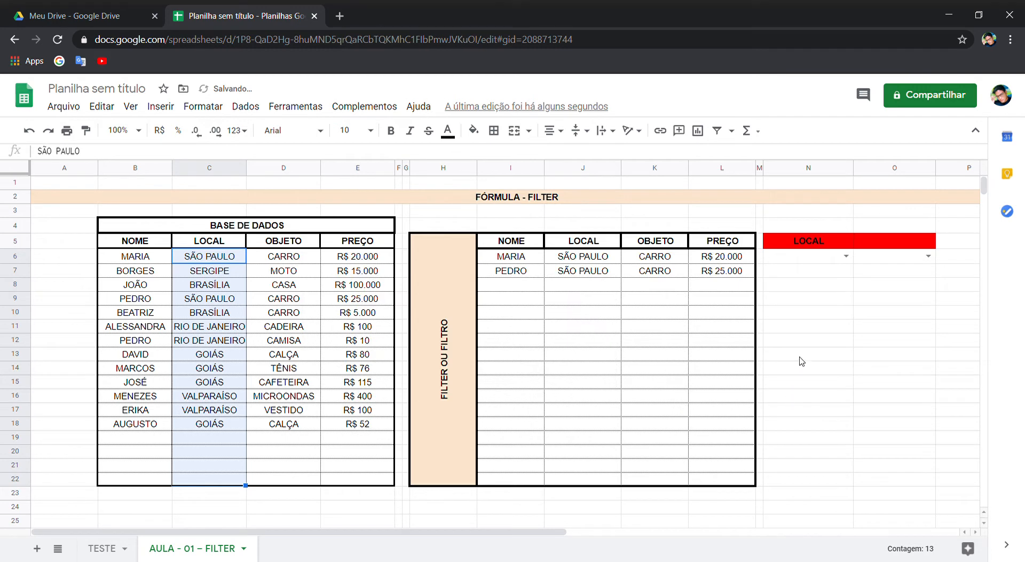
Step: Check the locations offered by the drop-down in N6 and enter AMAZONIA in cell C21 as a test location
double_click(815, 261)
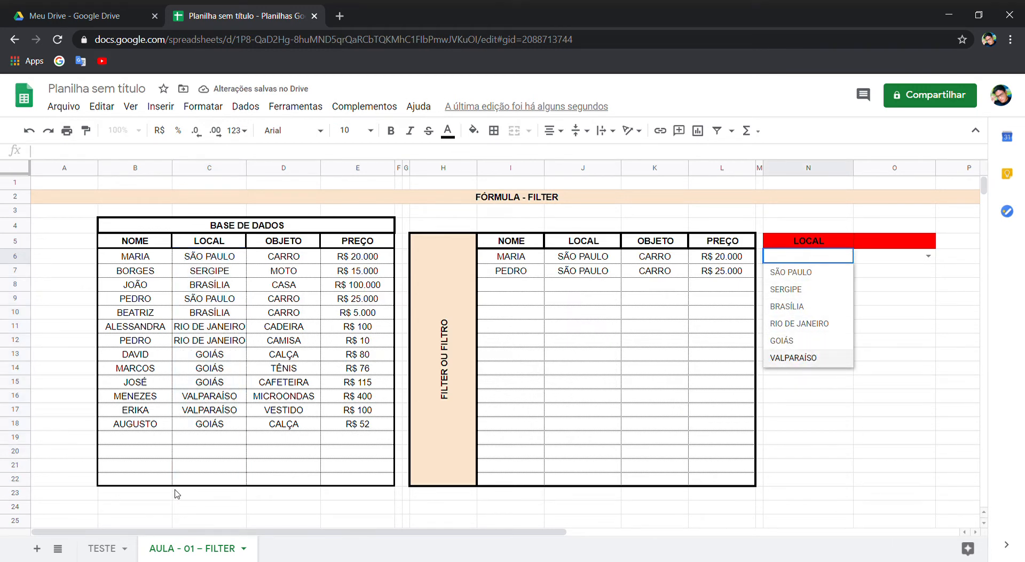
left_click(201, 469)
type("AMAZONIA")
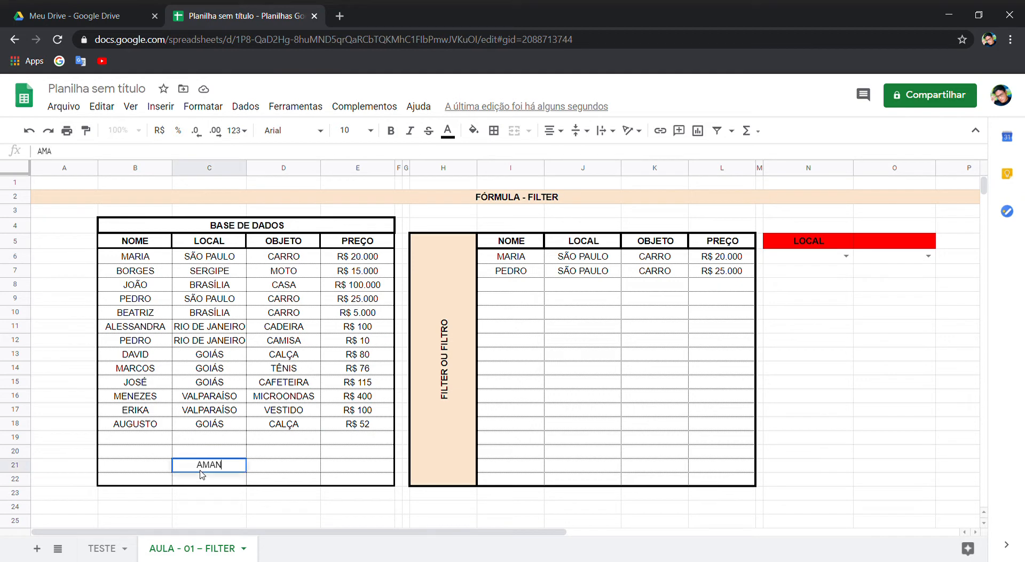
key("Return")
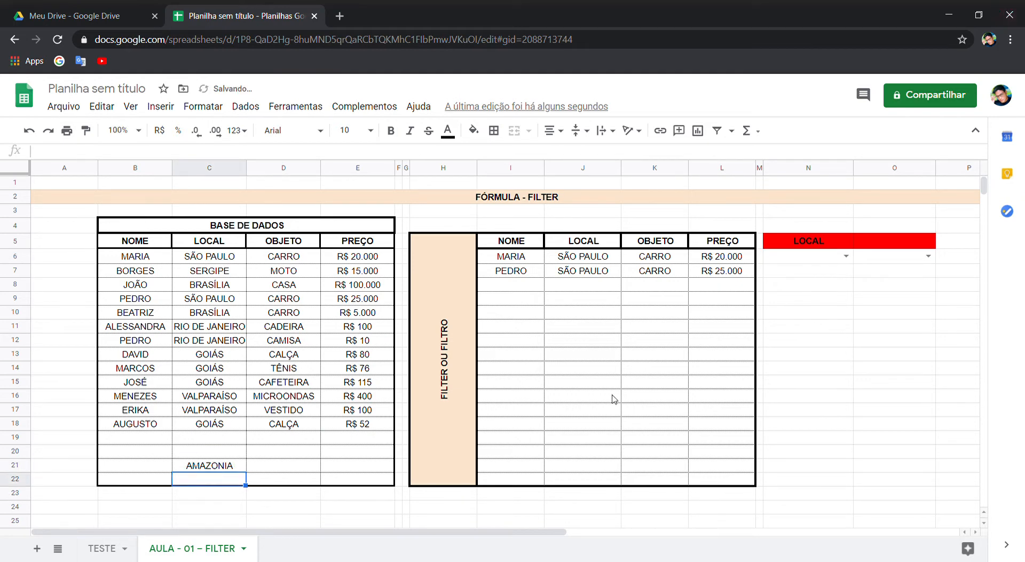
Step: Choose AMAZONIA from the location drop-down in cell N6
left_click(818, 271)
left_click(828, 244)
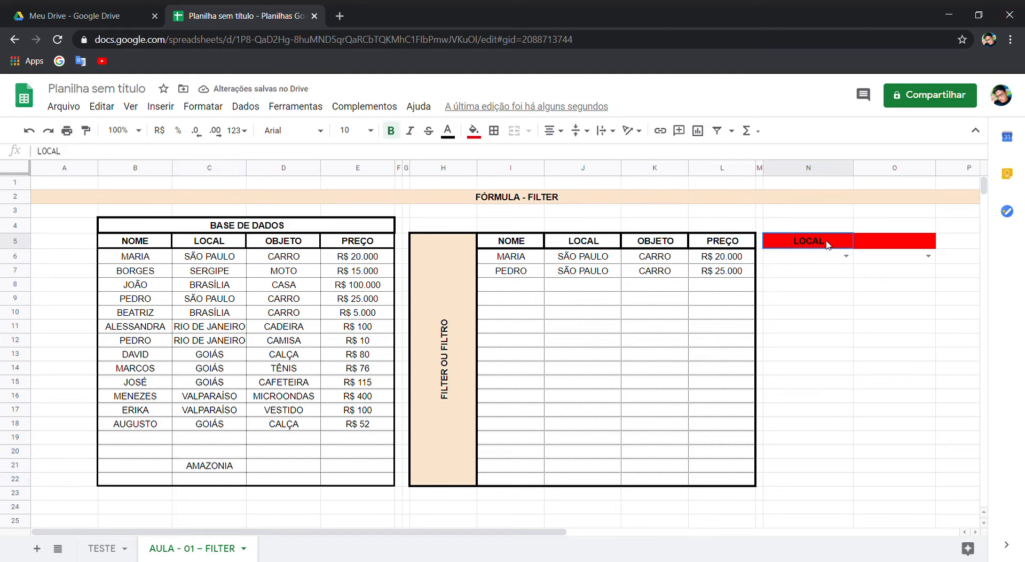
left_click(830, 257)
left_click(826, 257)
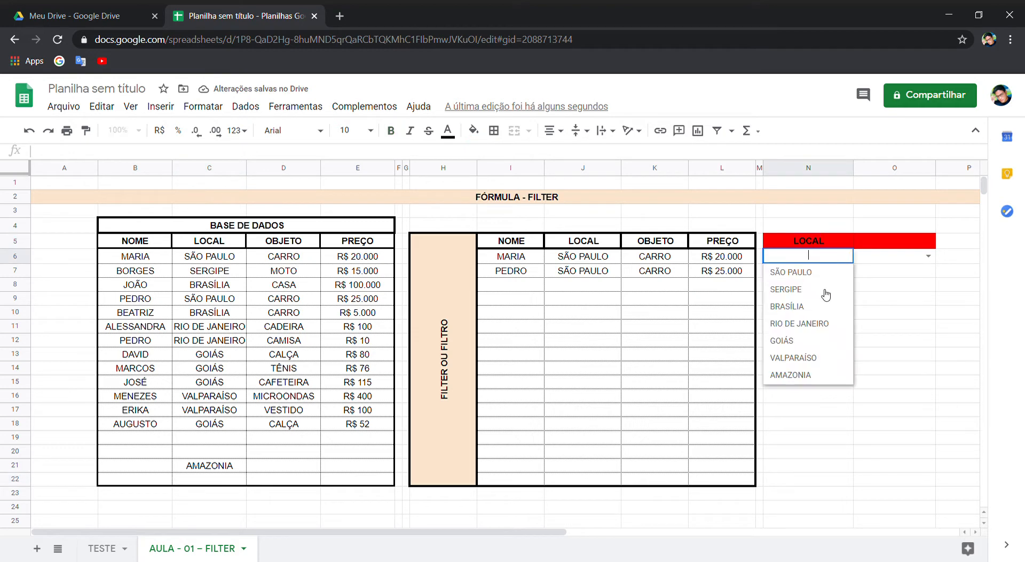
left_click(808, 375)
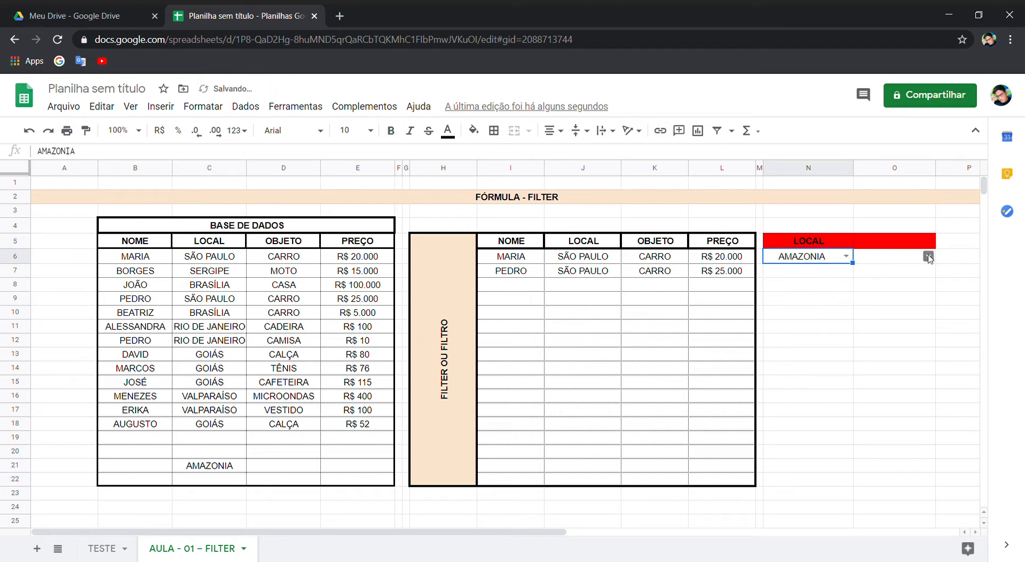
Step: Clear the test location from cell C21 of the data table
left_click(184, 470)
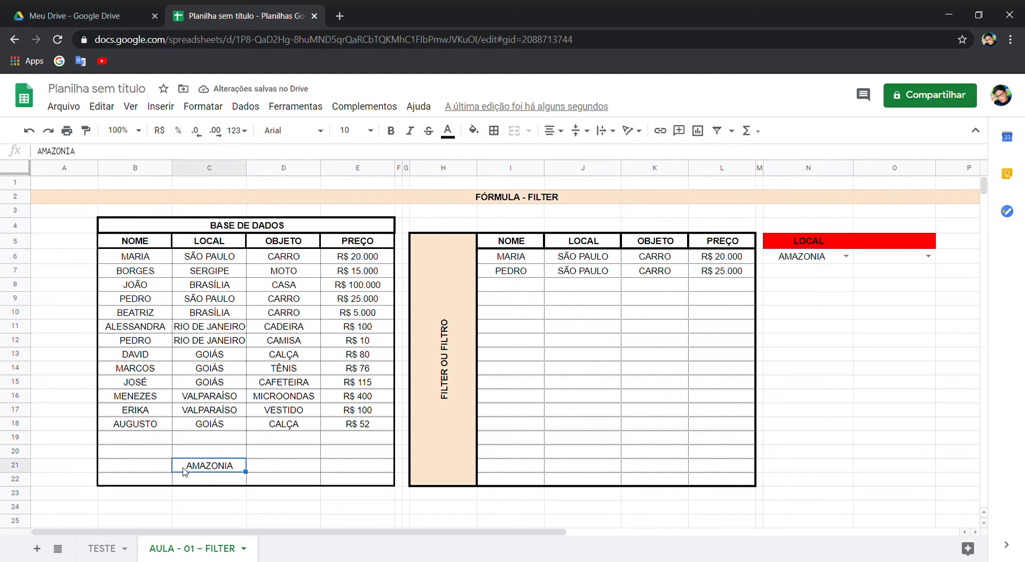
key("Delete")
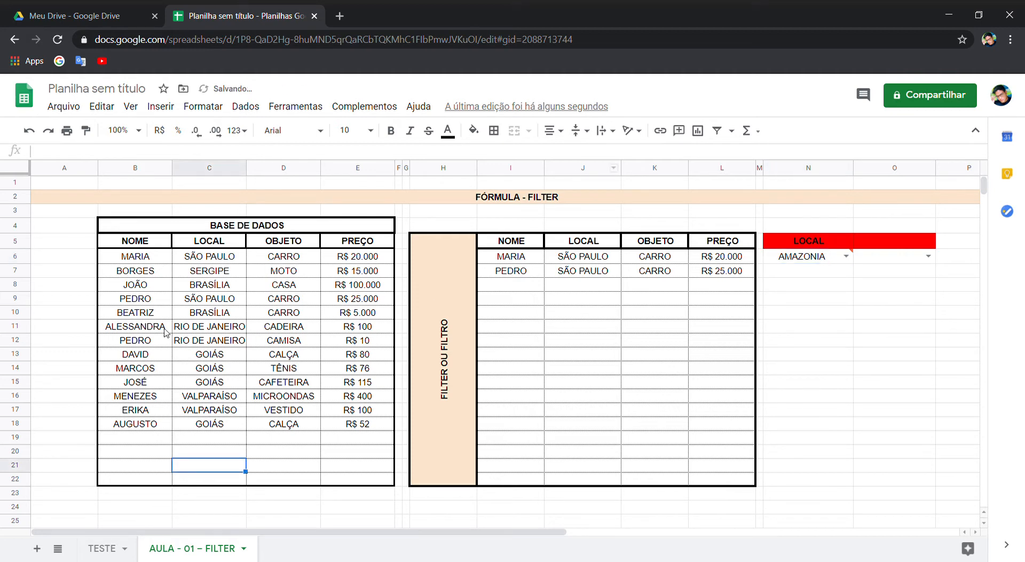
double_click(499, 256)
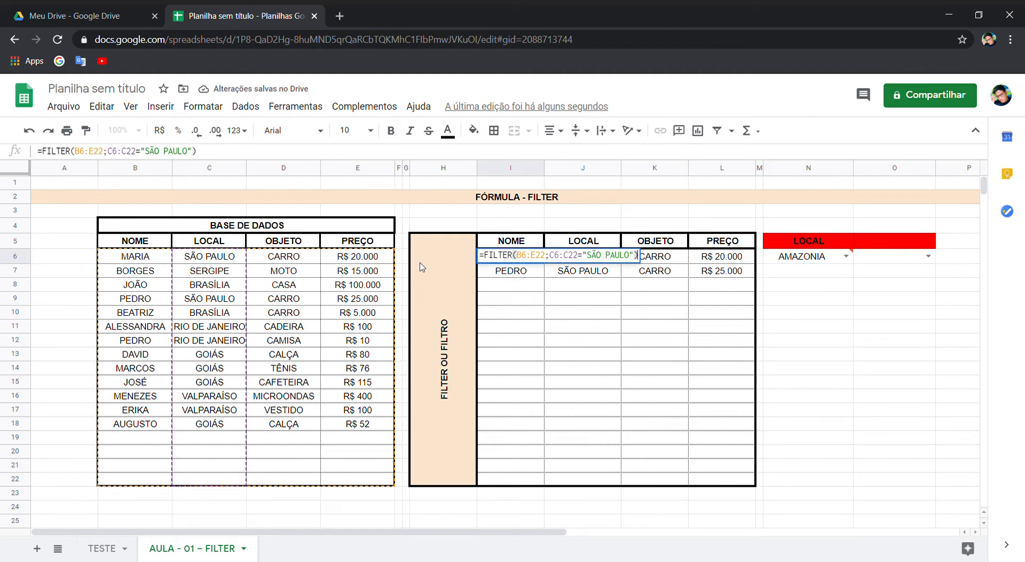
key("Escape")
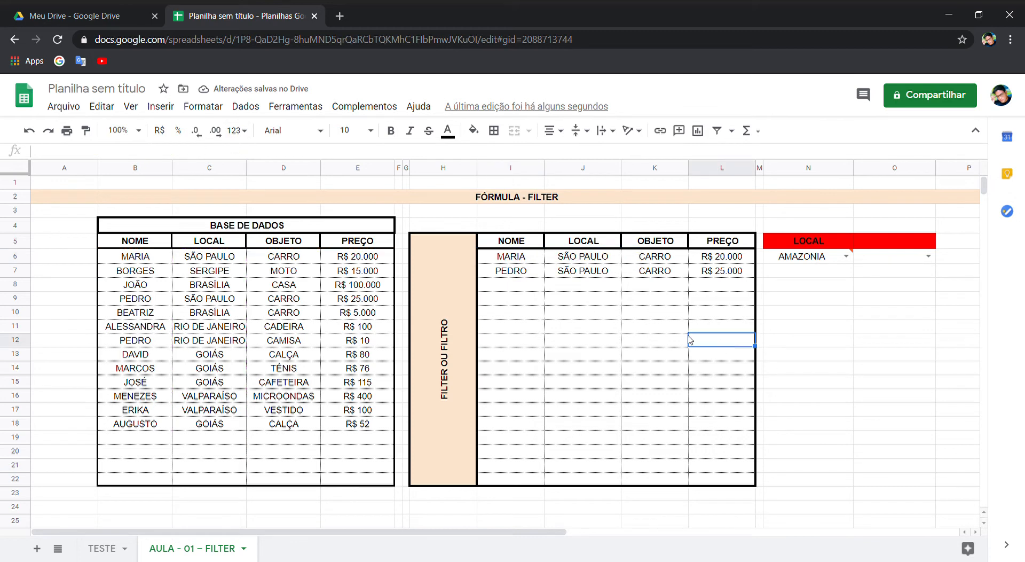
type("=FILTER(")
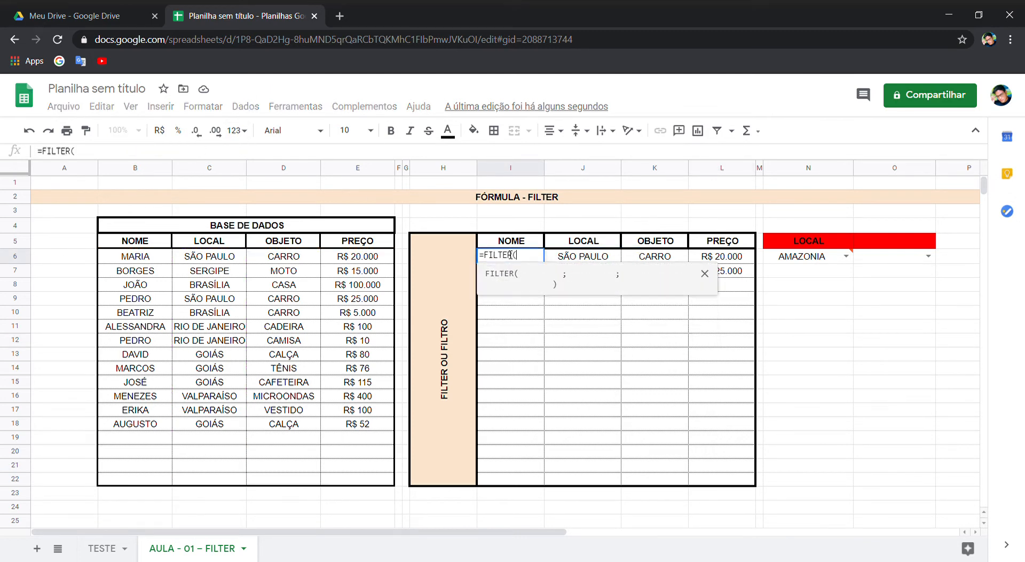
key("Escape")
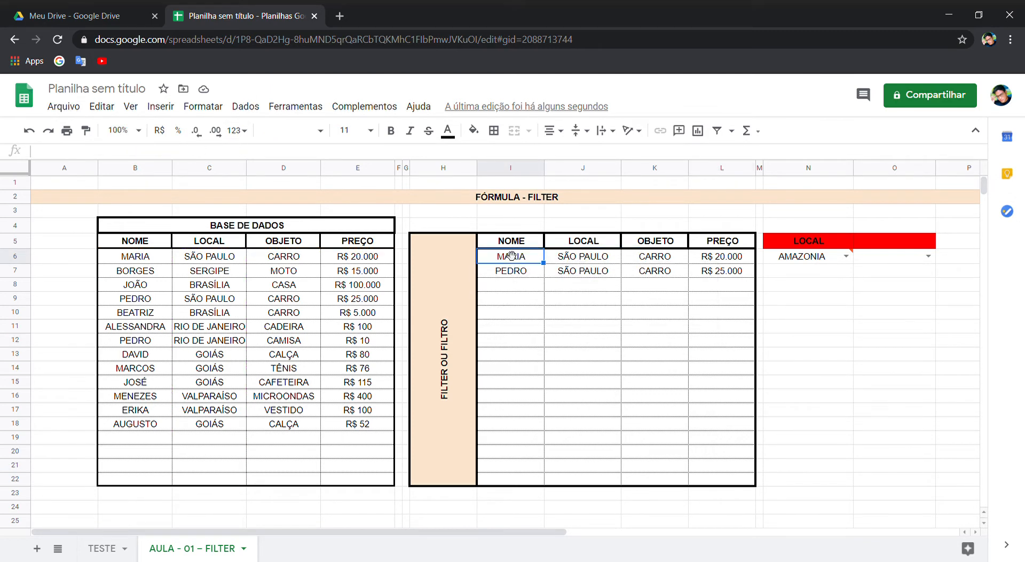
Step: Replace the formula in cell I6 with =FILTER(B6:E22;C6:C22=N6) so it filters by the location cell
type("=FILTER")
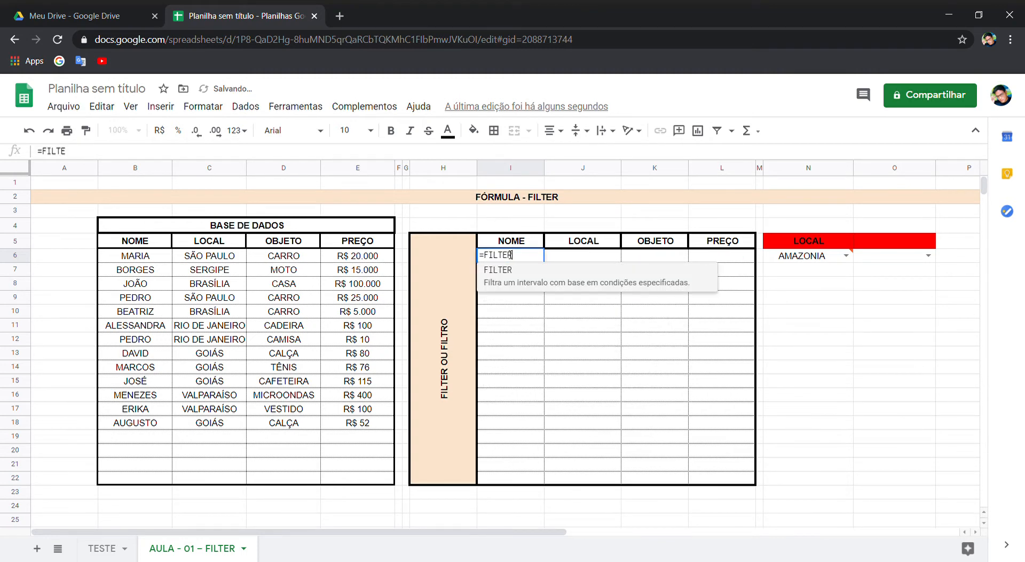
type("(")
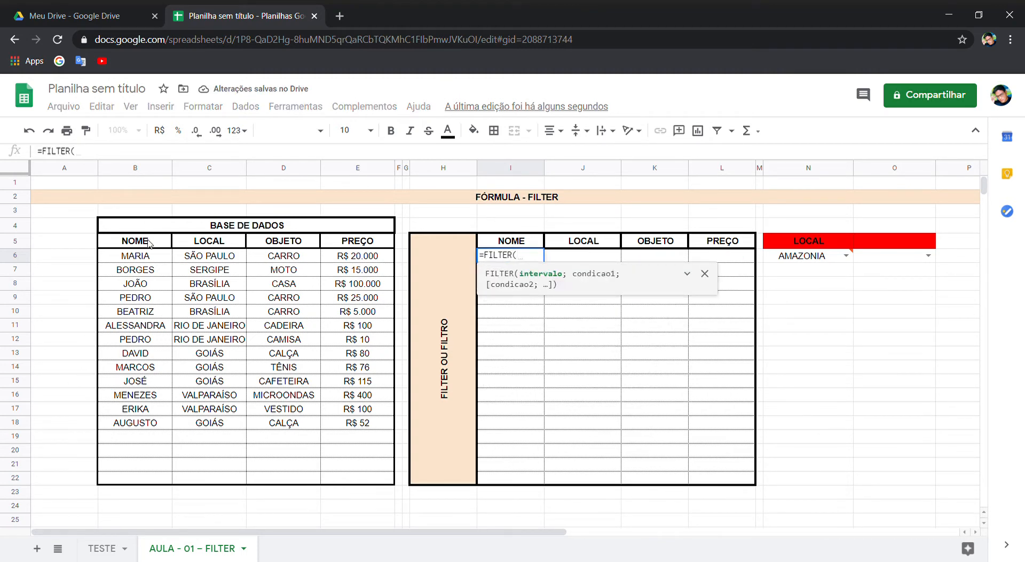
left_click_drag(151, 256, 368, 479)
type(";")
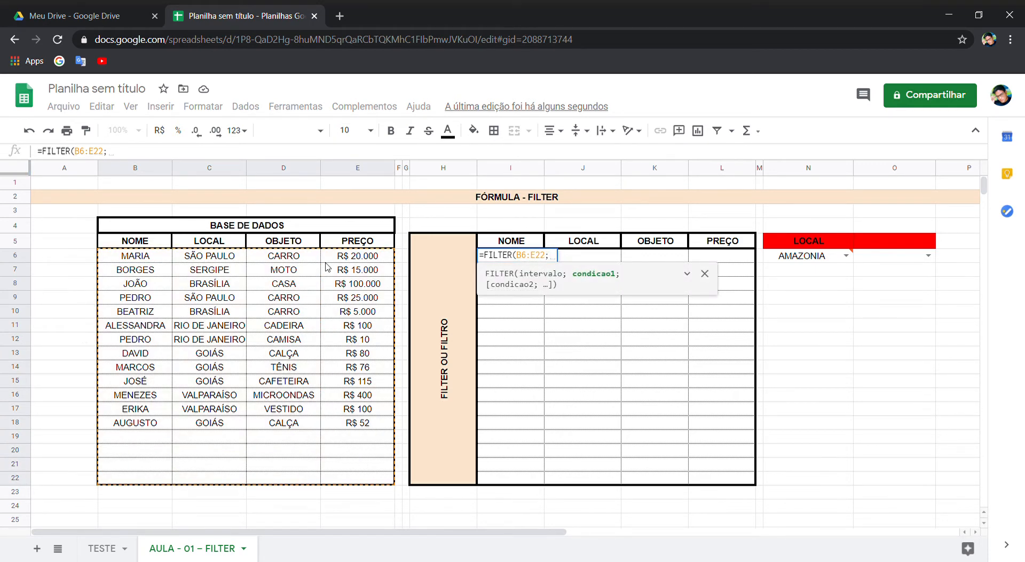
left_click_drag(231, 256, 202, 486)
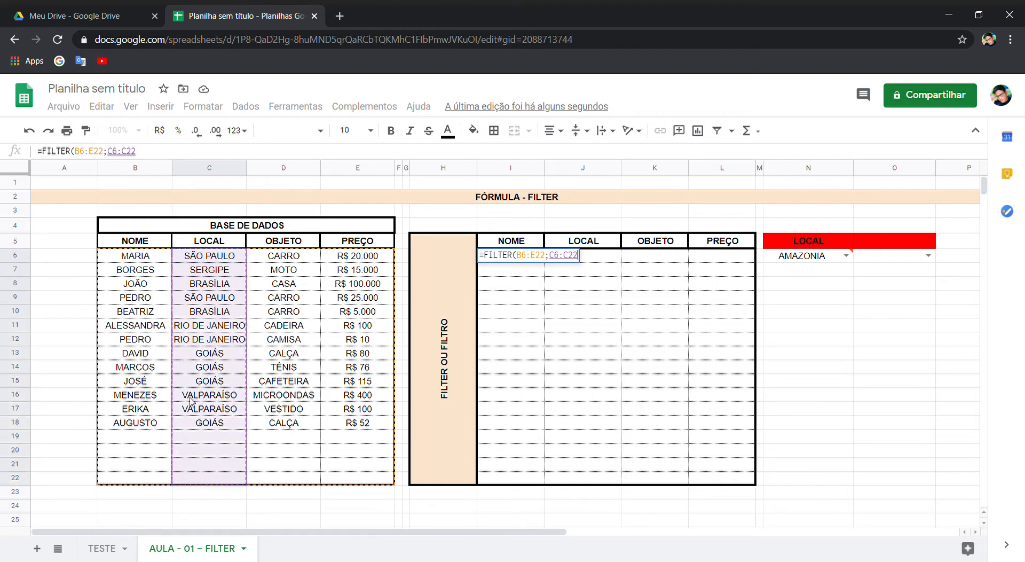
type("=")
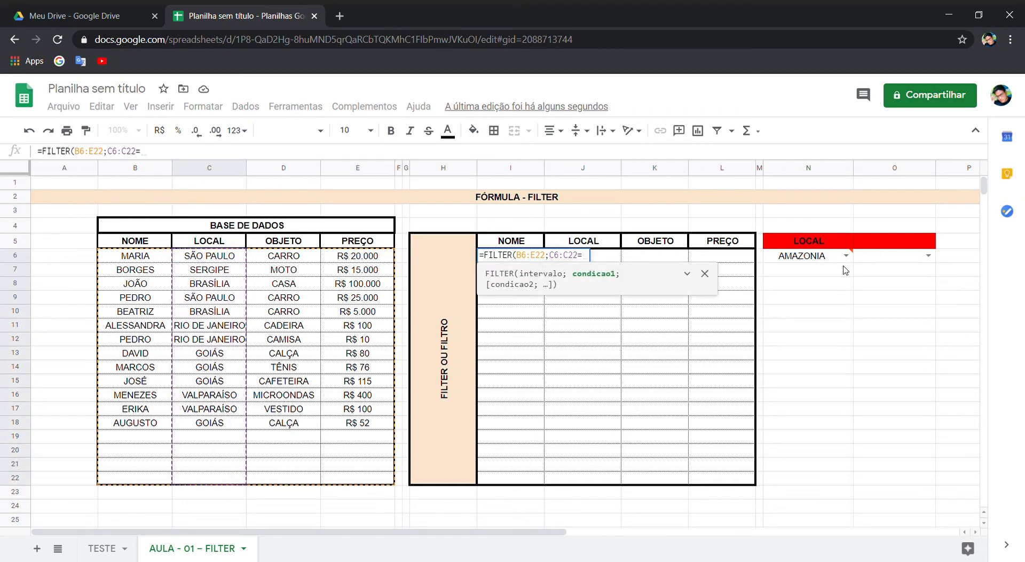
left_click(824, 257)
key("Return")
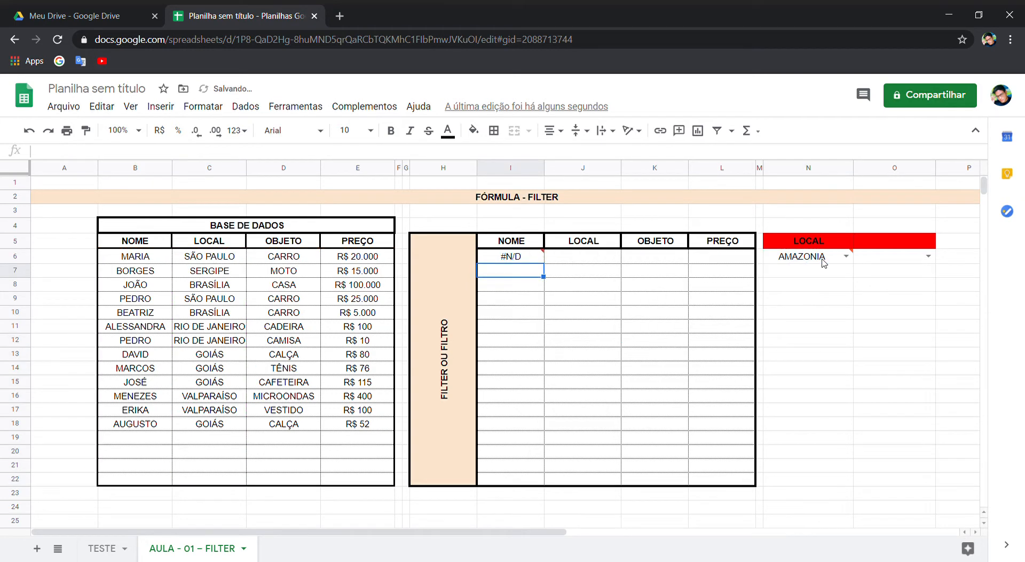
Step: Test the filter by choosing SÃO PAULO and RIO DE JANEIRO in turn in N6 and highlighting the returned rows
double_click(793, 260)
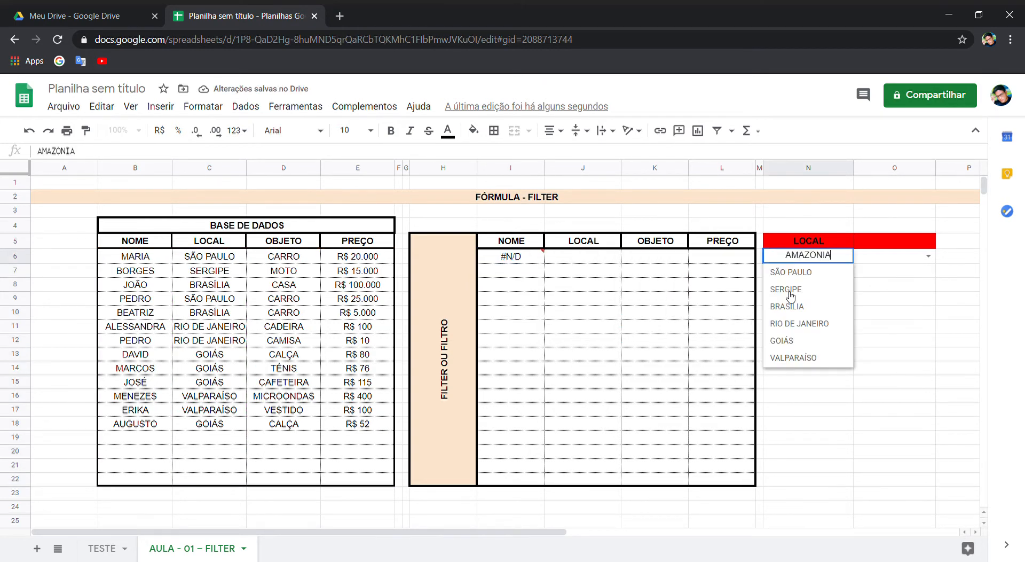
left_click(790, 273)
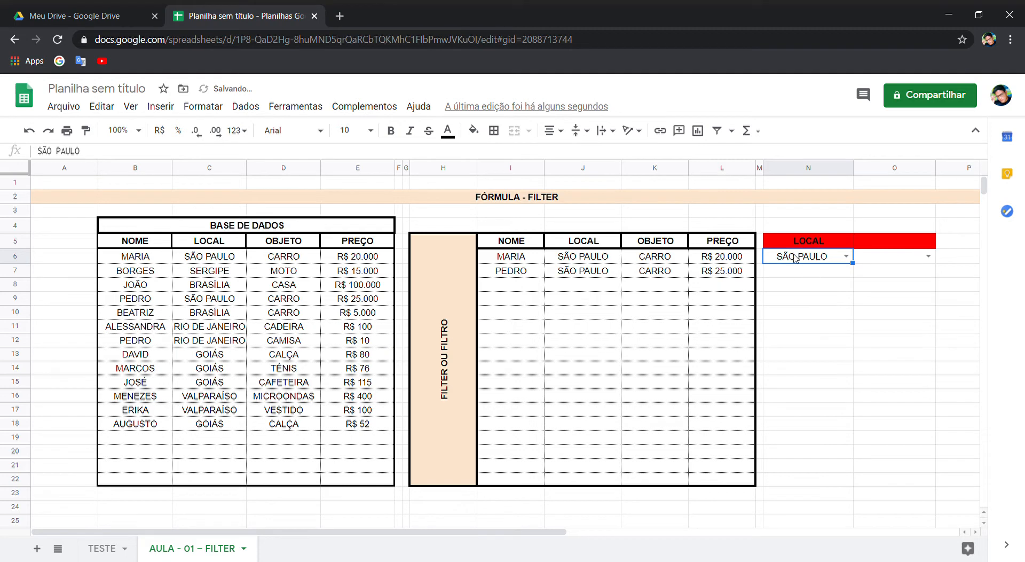
left_click_drag(520, 258, 688, 270)
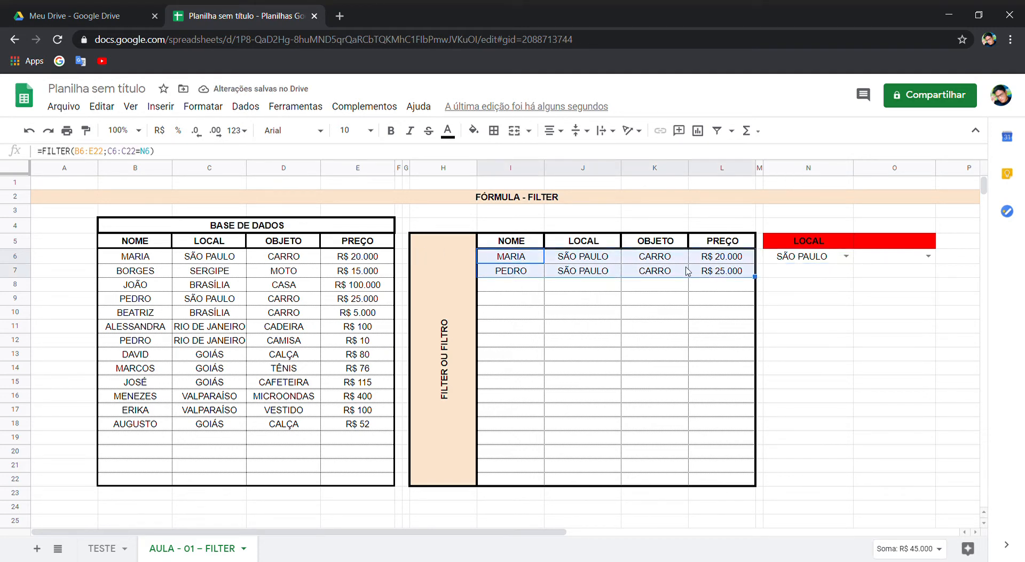
left_click(817, 260)
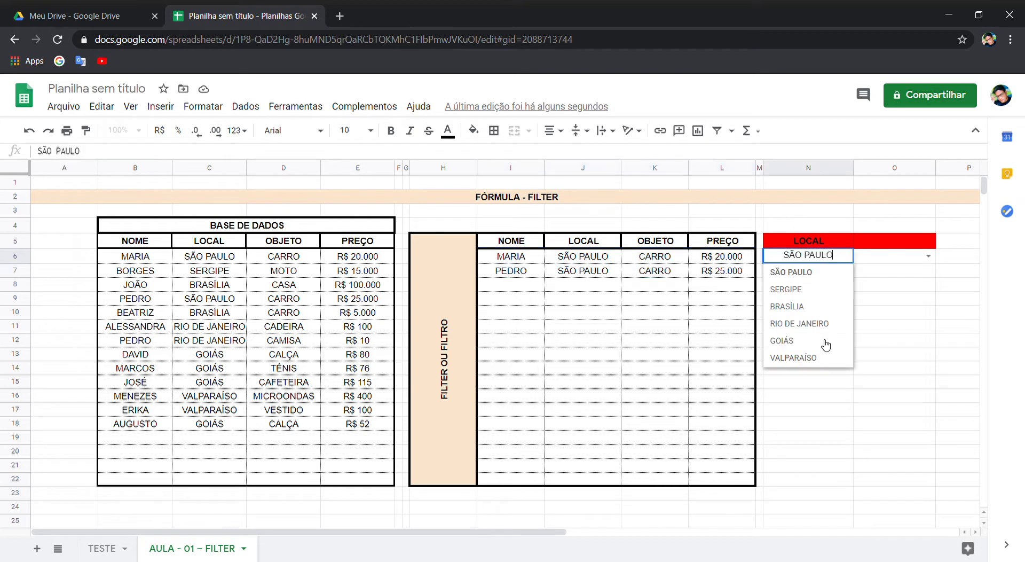
left_click(824, 324)
left_click_drag(539, 258, 729, 257)
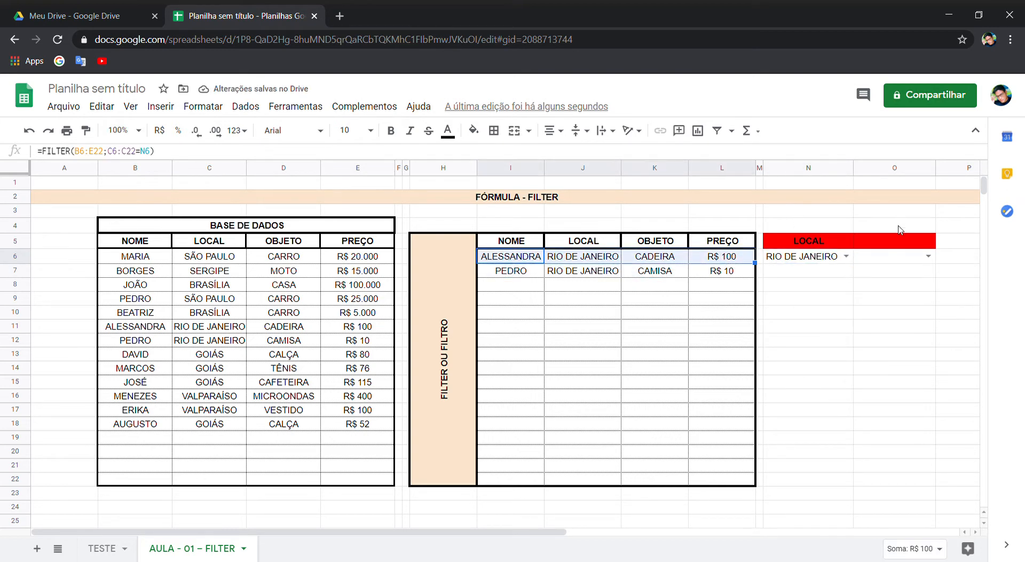
Step: Switch the location in cell N6 to BRASÍLIA and finally to VALPARAÍSO
left_click(808, 262)
left_click(817, 311)
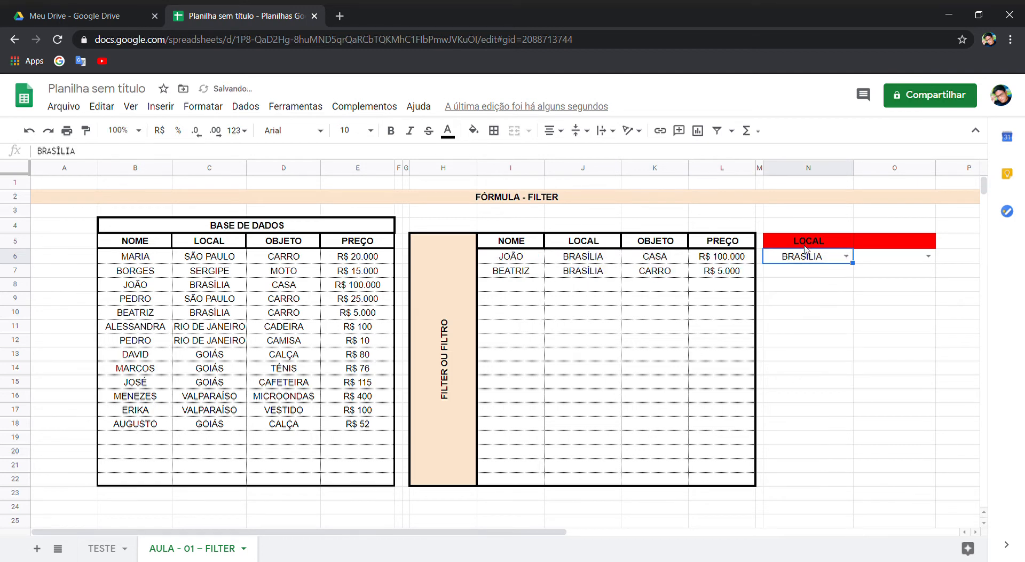
left_click(817, 261)
left_click(806, 359)
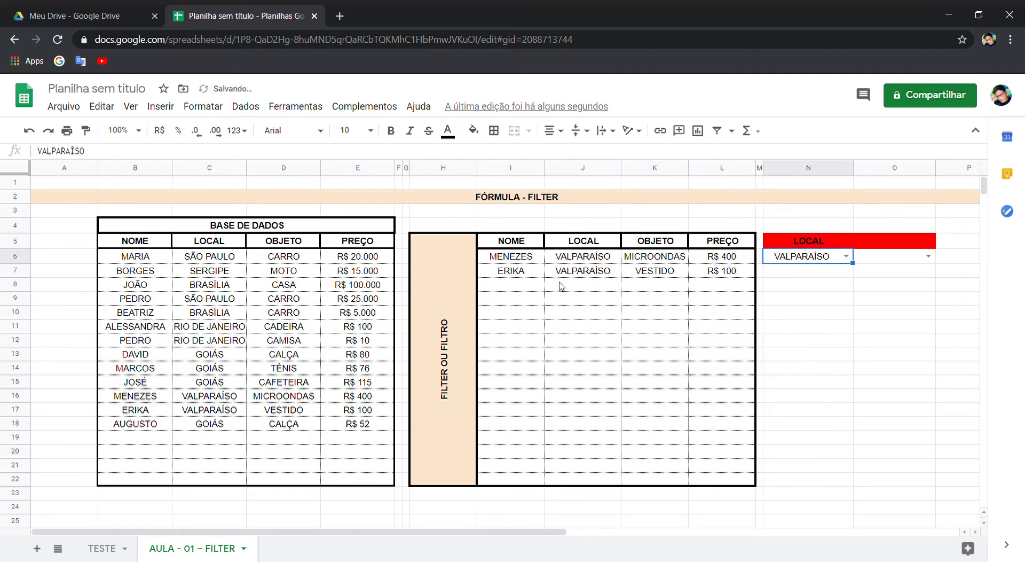
left_click(520, 262)
mouse_move(512, 259)
left_mouse_down()
mouse_move(513, 268)
mouse_move(501, 260)
left_mouse_up()
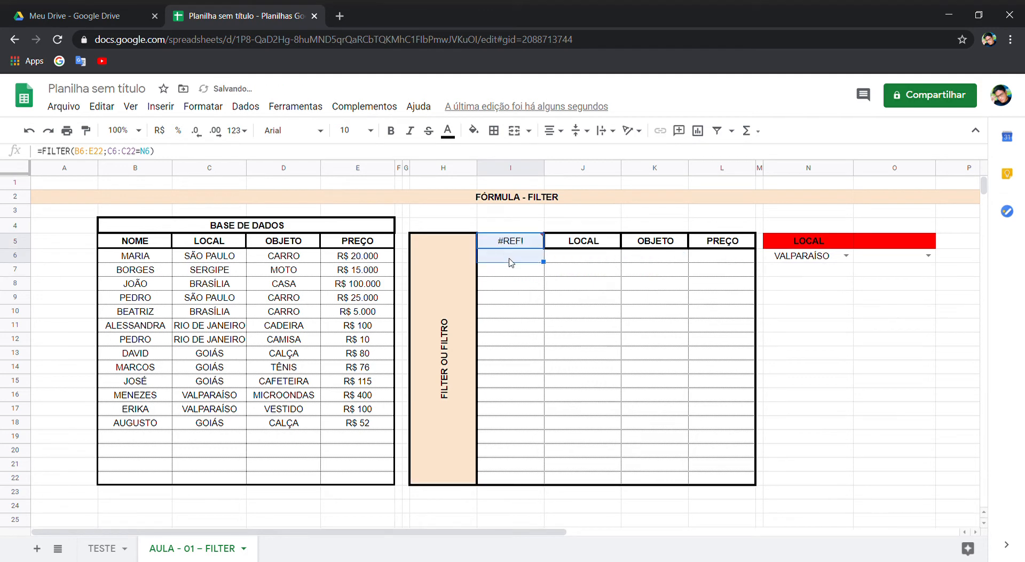
left_click(29, 131)
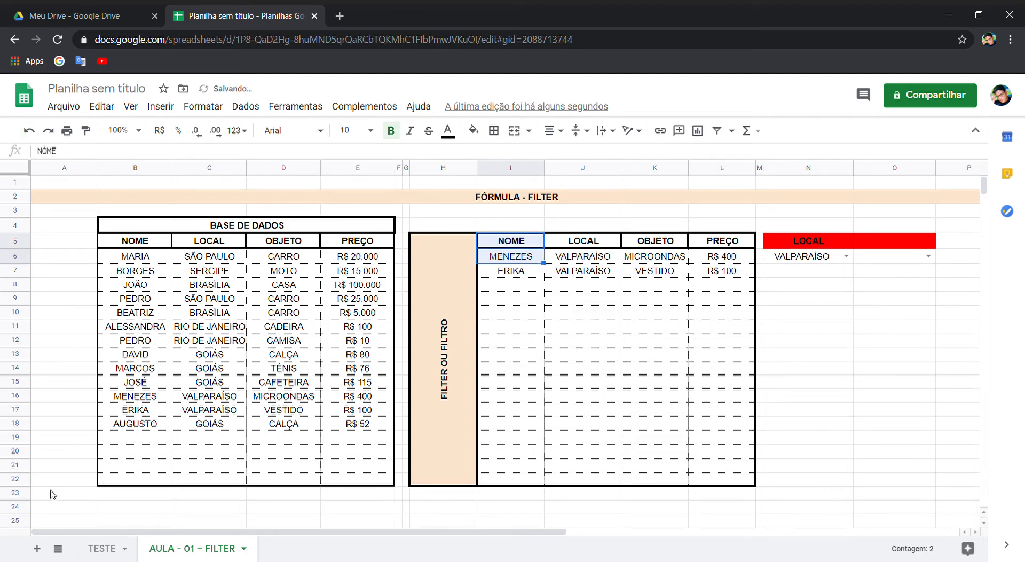
Step: Compare the VALPARAÍSO rows in the data table with the filtered result and examine its LOCAL and OBJETO columns
left_click_drag(124, 398, 280, 396)
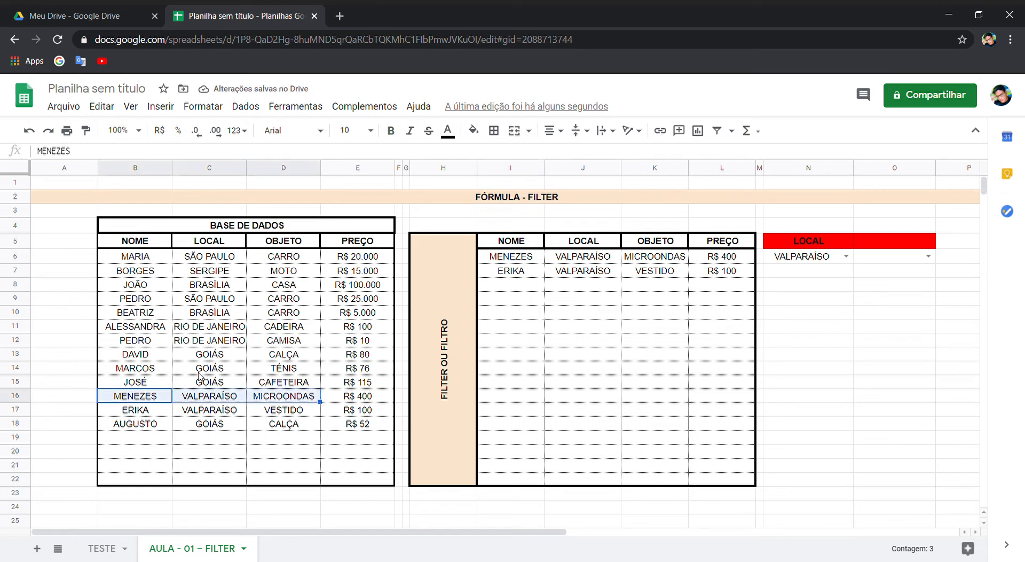
left_click_drag(145, 413, 231, 421)
left_click(585, 301)
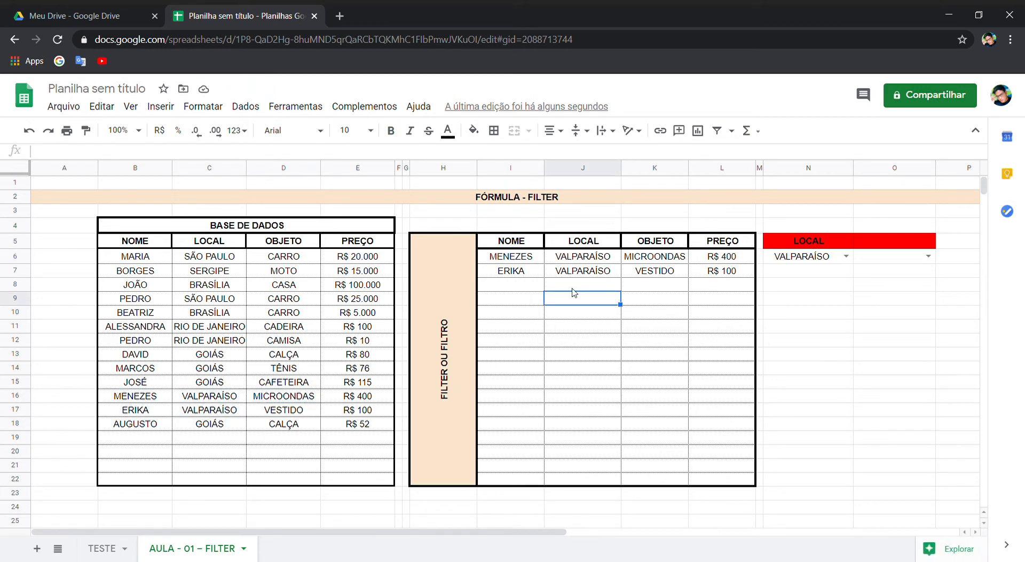
left_click_drag(584, 241, 633, 438)
left_click(646, 213)
left_click_drag(639, 237, 660, 533)
scroll(679, 331, "up", 2)
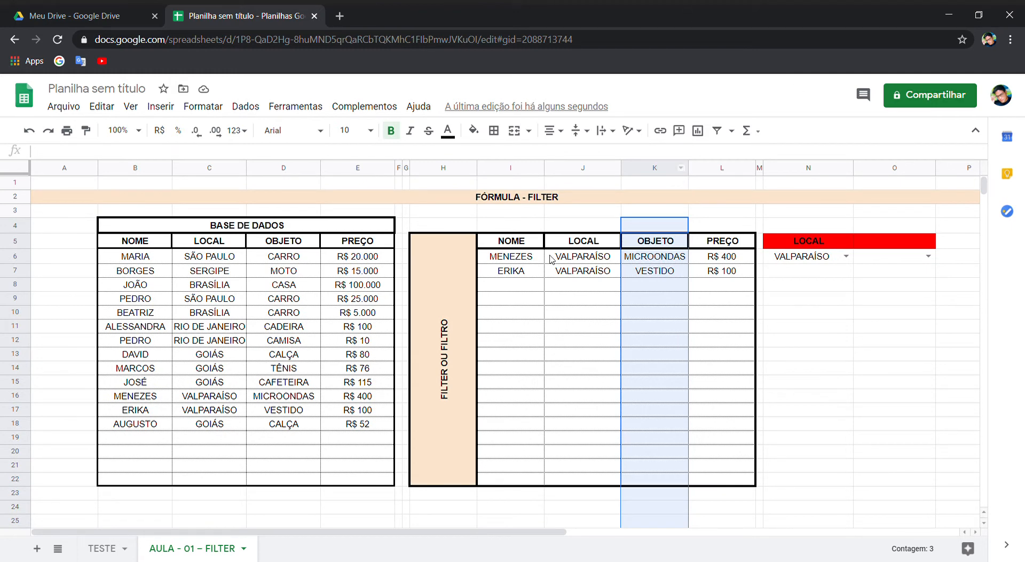
left_click(518, 257)
Step: Enter OBJETO as the header in cell O5, beside the LOCAL header
left_click(879, 246)
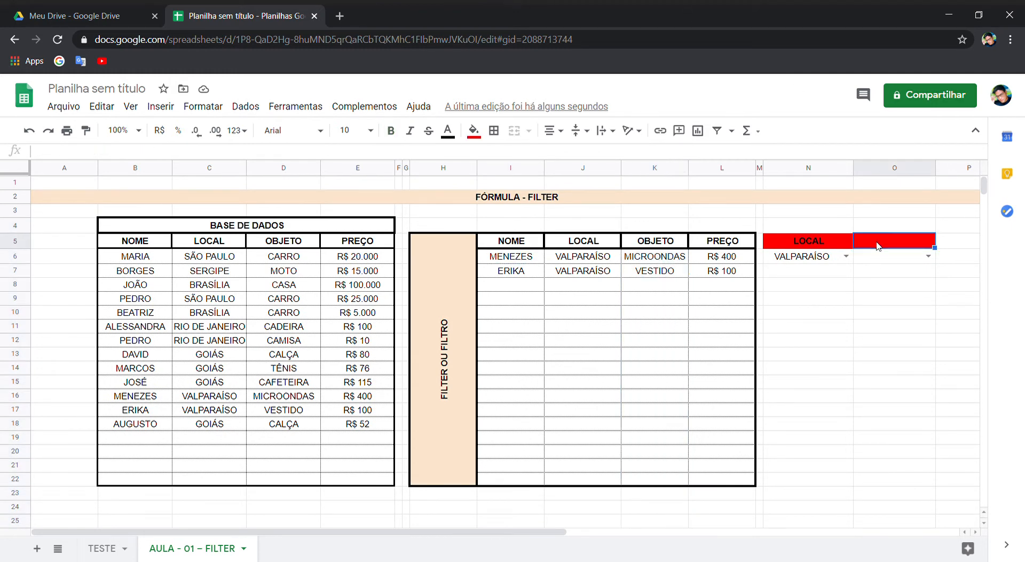
type("OBJETO")
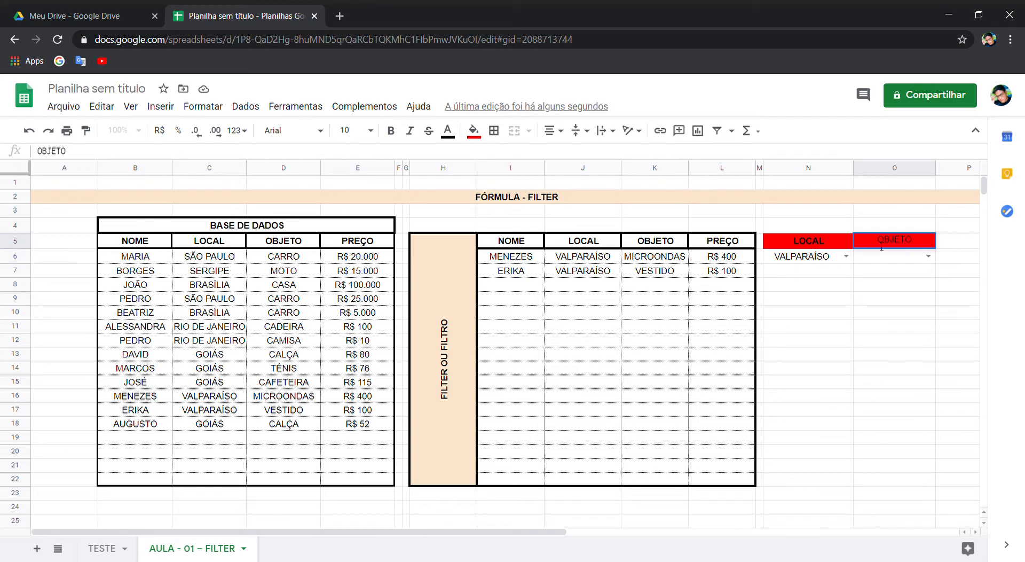
key("Return")
Step: Make the OBJETO header in cell O5 bold
key("ctrl+Right")
key("ctrl+Left")
key("ctrl+Left")
key("ctrl+Left")
key("ctrl+Left")
key("ctrl+Left")
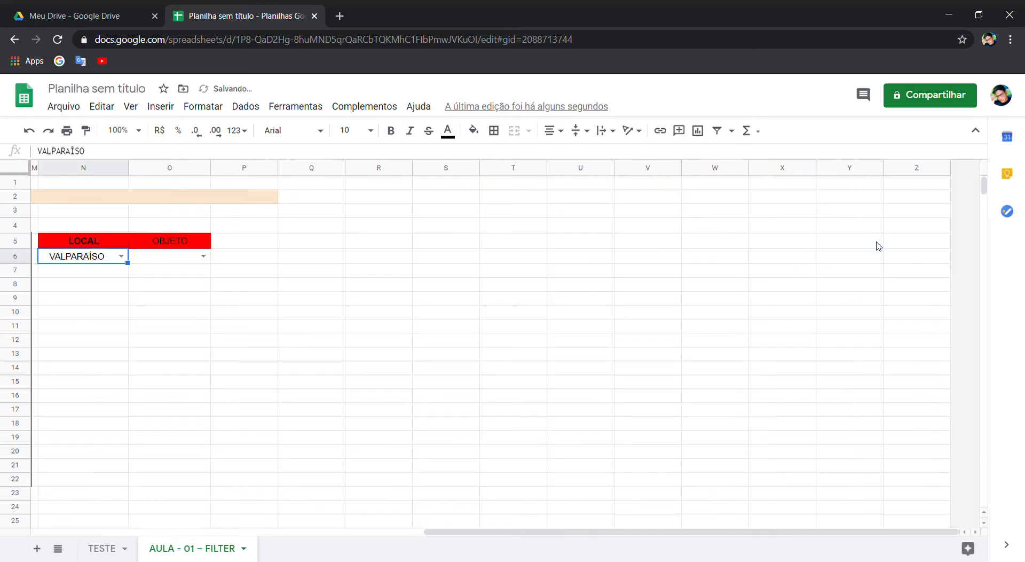
key("ctrl+Right")
key("ctrl+Right")
key("ctrl+Right")
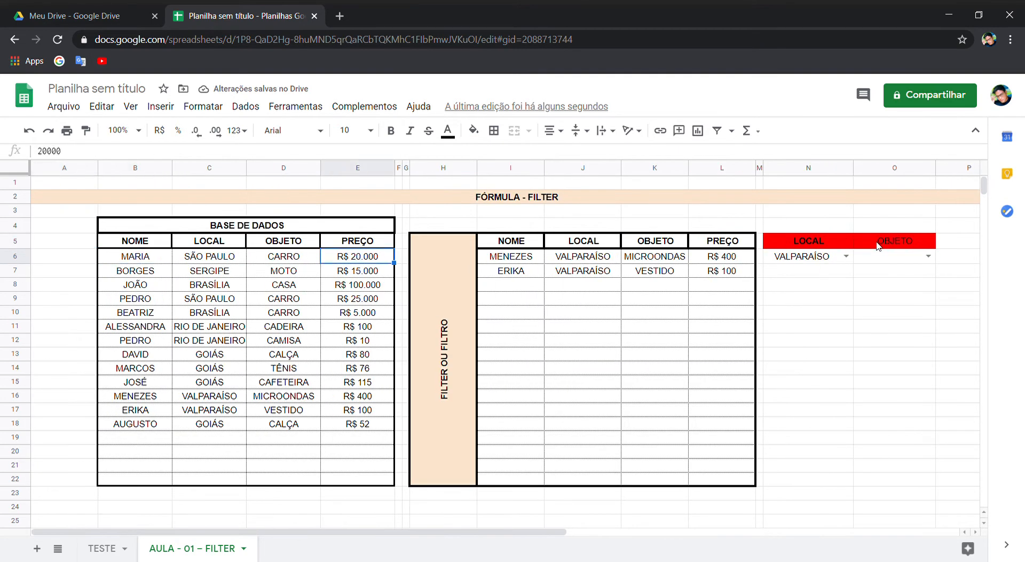
key("Right")
key("Up")
key("Right")
key("Right")
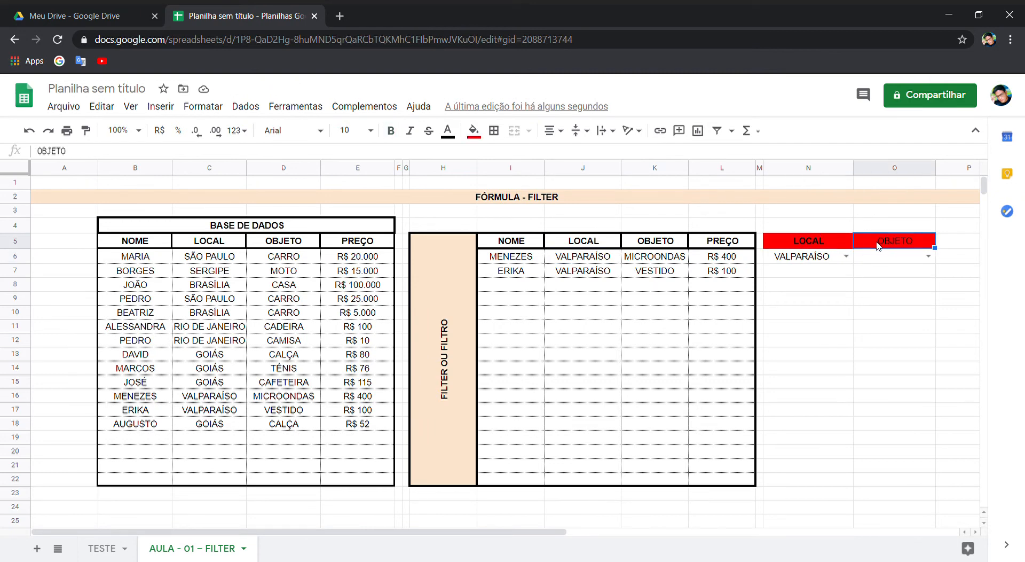
key("ctrl+b")
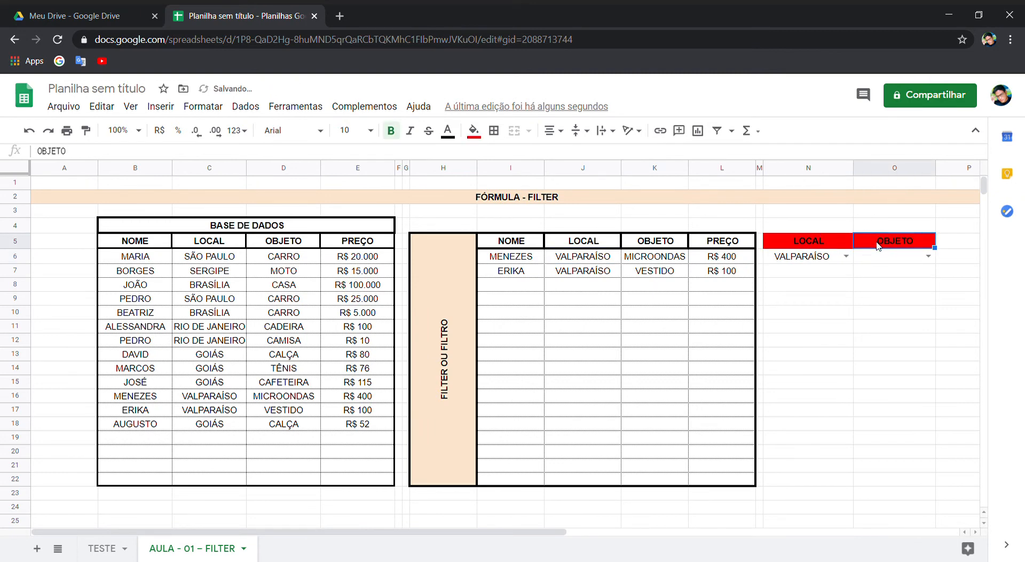
Step: Change the data validation of cell O6 so its drop-down list takes the objects from range D6:D22
scroll(876, 246, "right", 1)
key("Down")
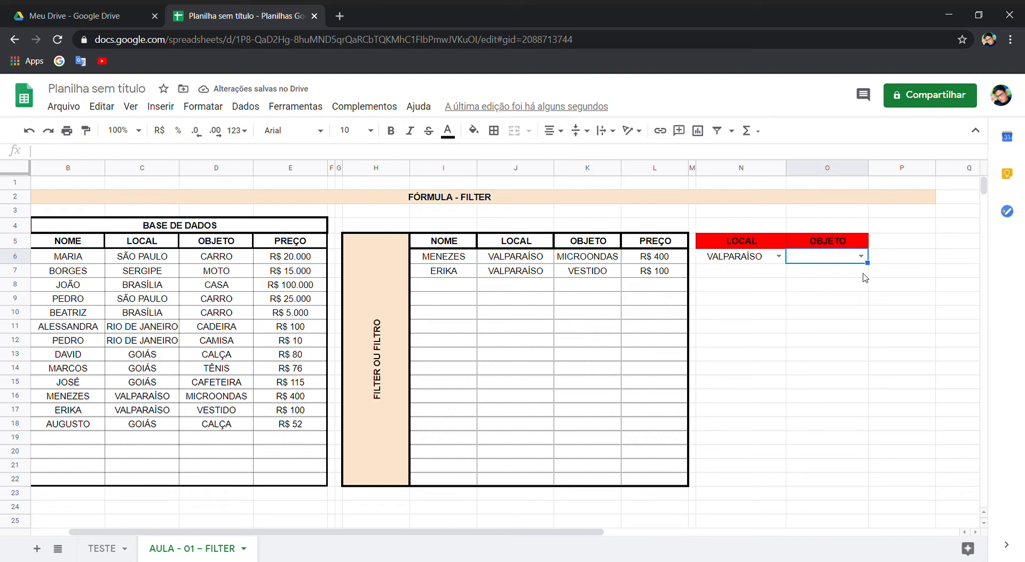
scroll(865, 277, "left", 1)
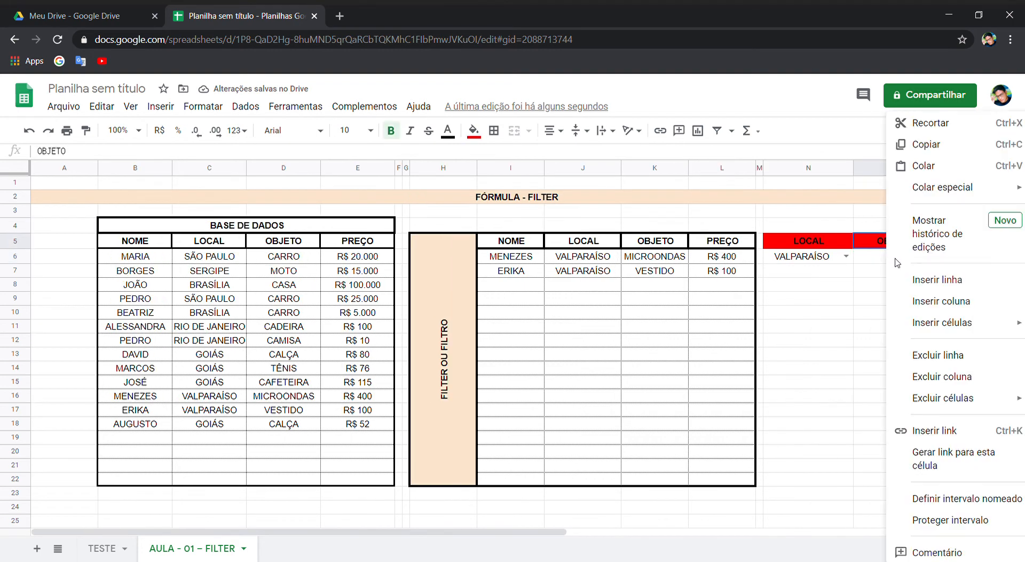
right_click(887, 247)
left_click(864, 262)
right_click(862, 259)
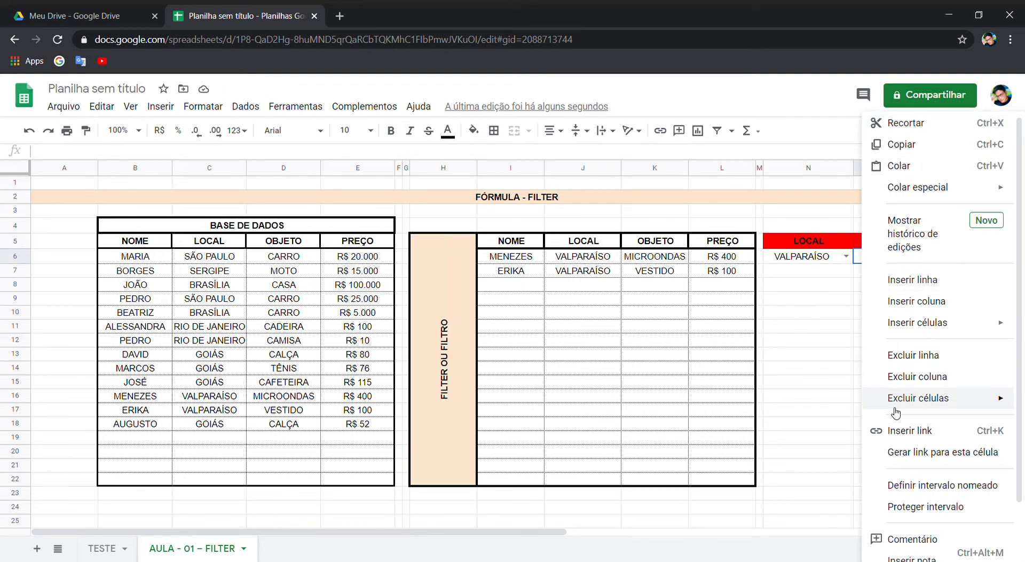
scroll(933, 523, "down", 1)
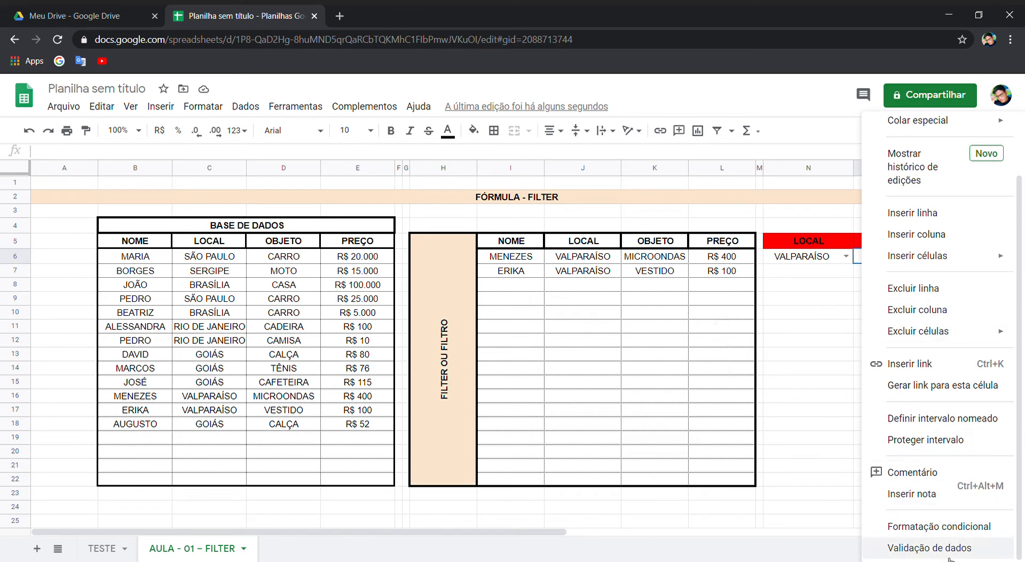
left_click(929, 547)
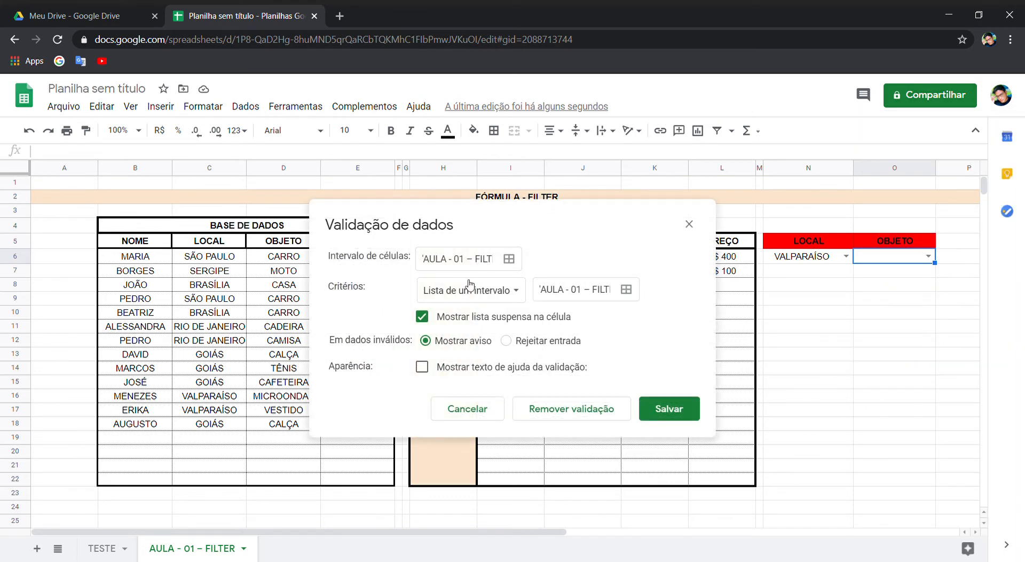
left_click(627, 289)
left_click_drag(292, 262, 274, 477)
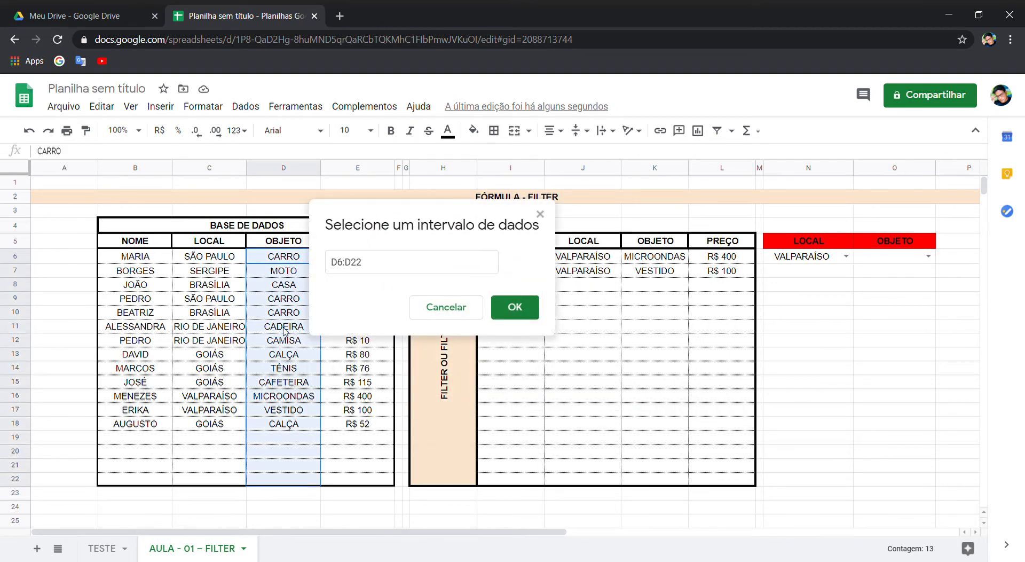
left_click(501, 314)
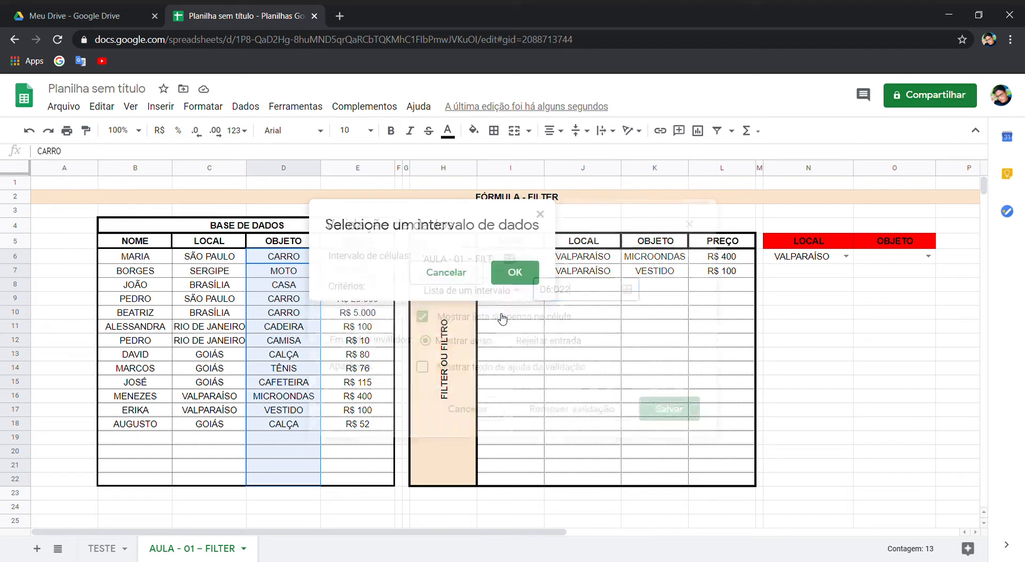
left_click(668, 409)
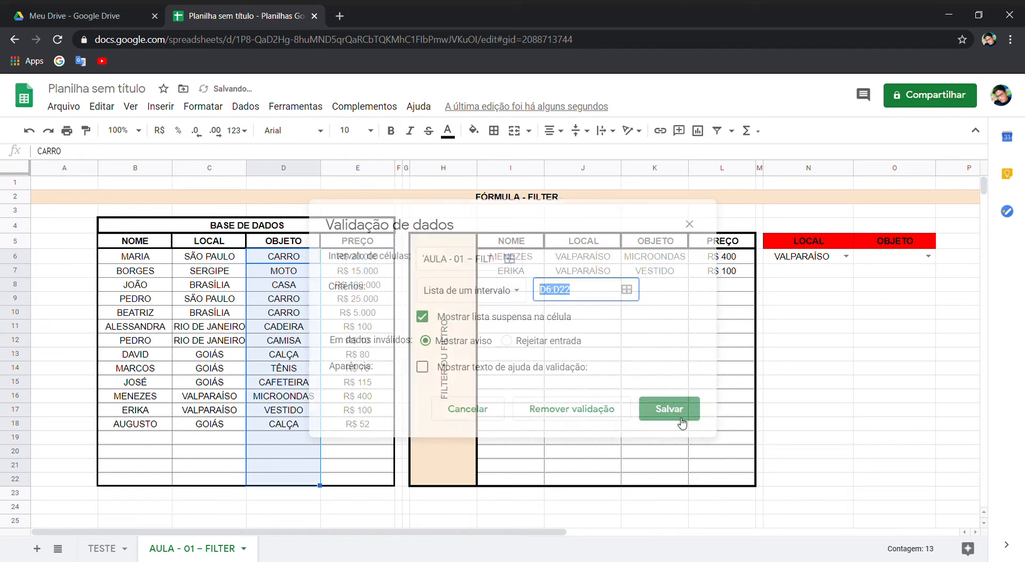
Step: Check the object options offered by the drop-down list in cell O6
left_click(894, 258)
double_click(894, 259)
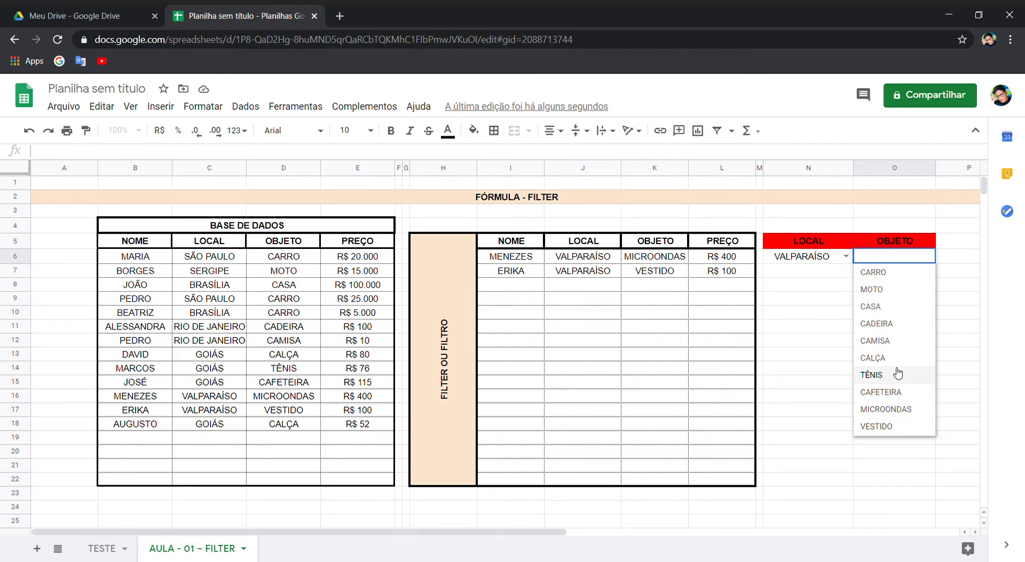
left_click(823, 285)
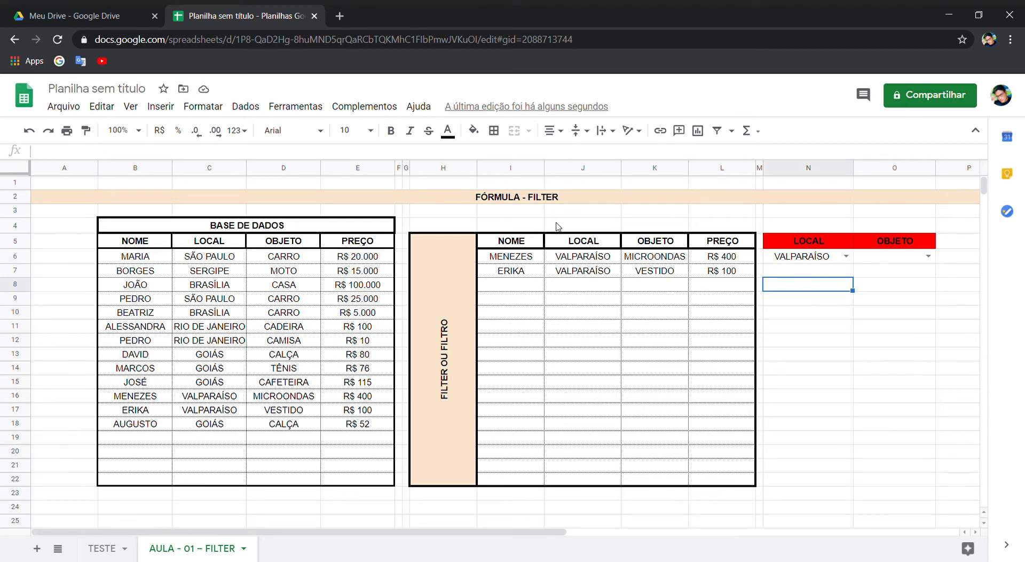
Step: Clear the old formula in cell I6 and start a new FILTER formula over the data range B6:E22
left_click(521, 260)
key("Delete")
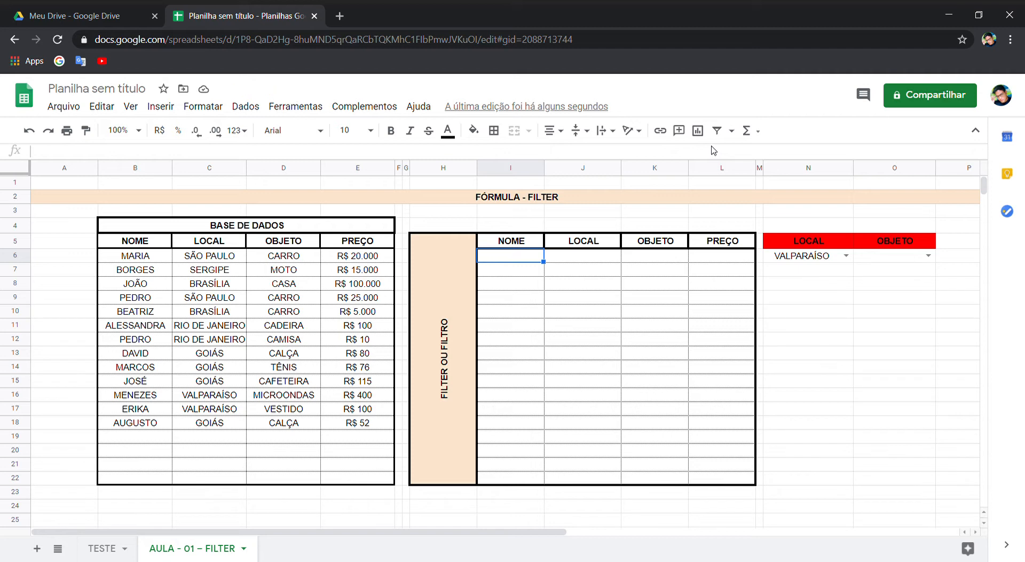
type("=FILTE")
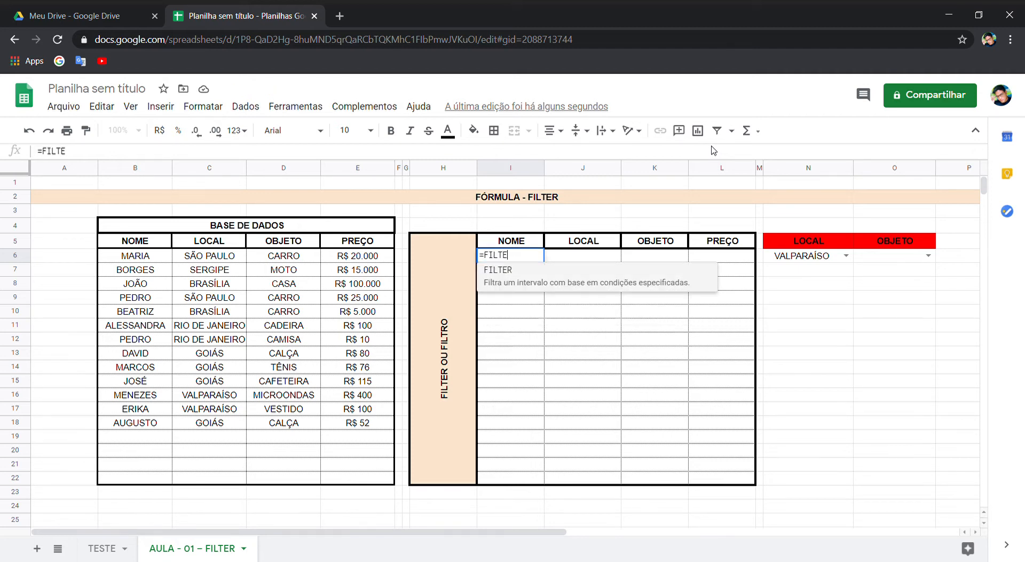
type("R(")
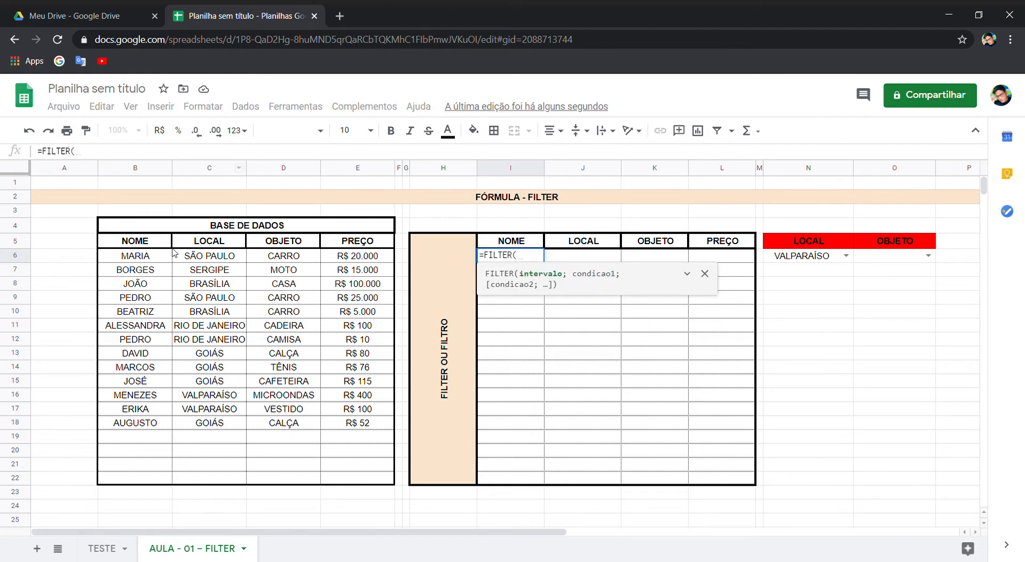
left_click_drag(151, 266, 383, 485)
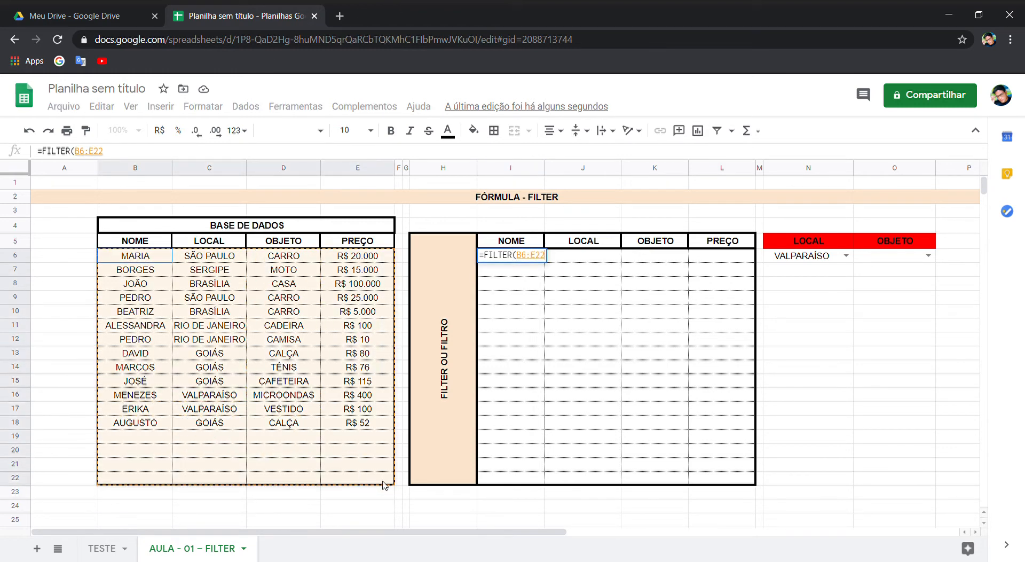
type(";")
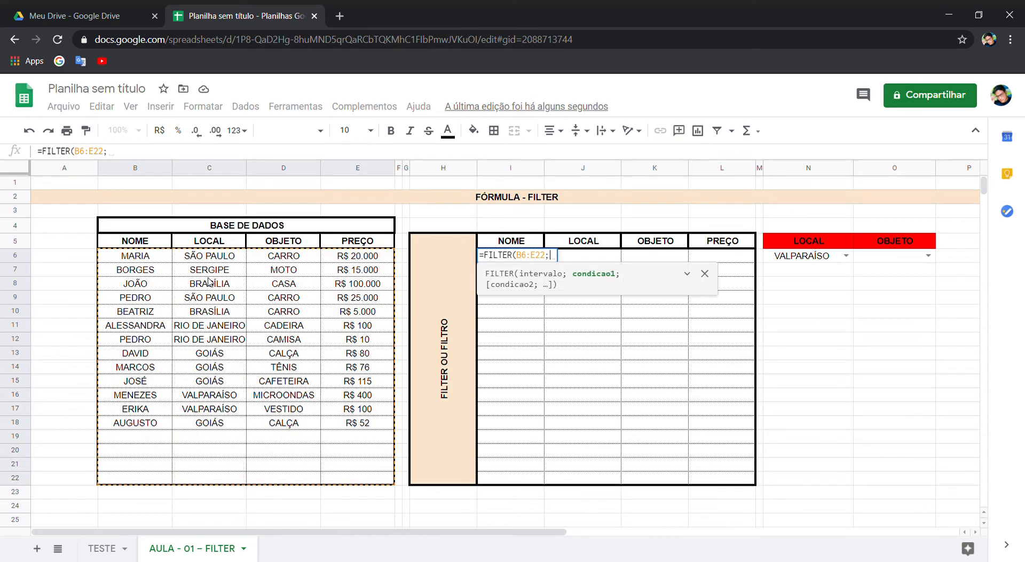
Step: Add the parenthesised location condition (C6:C22=N6) to the FILTER formula
type("(")
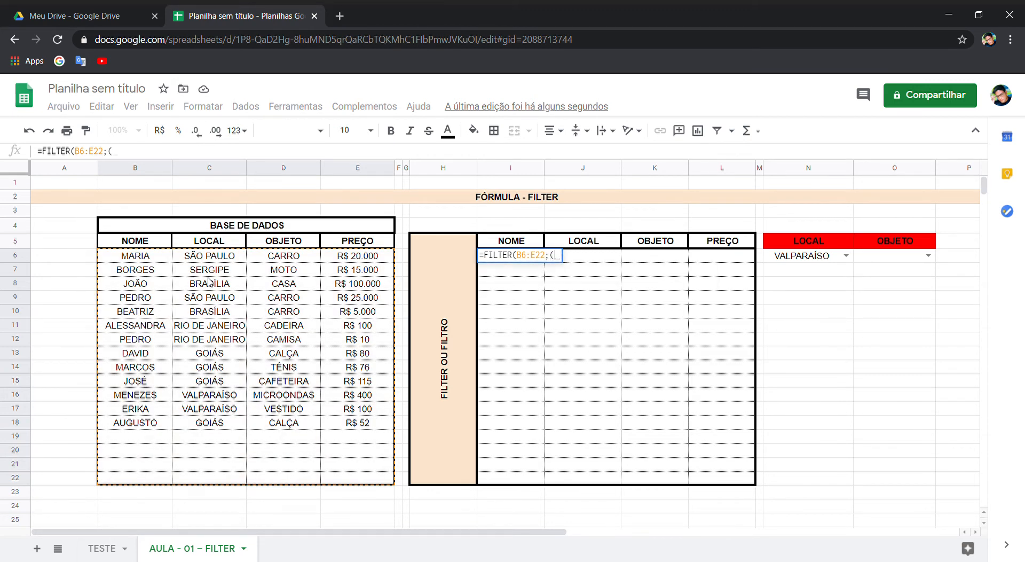
left_click_drag(223, 260, 223, 477)
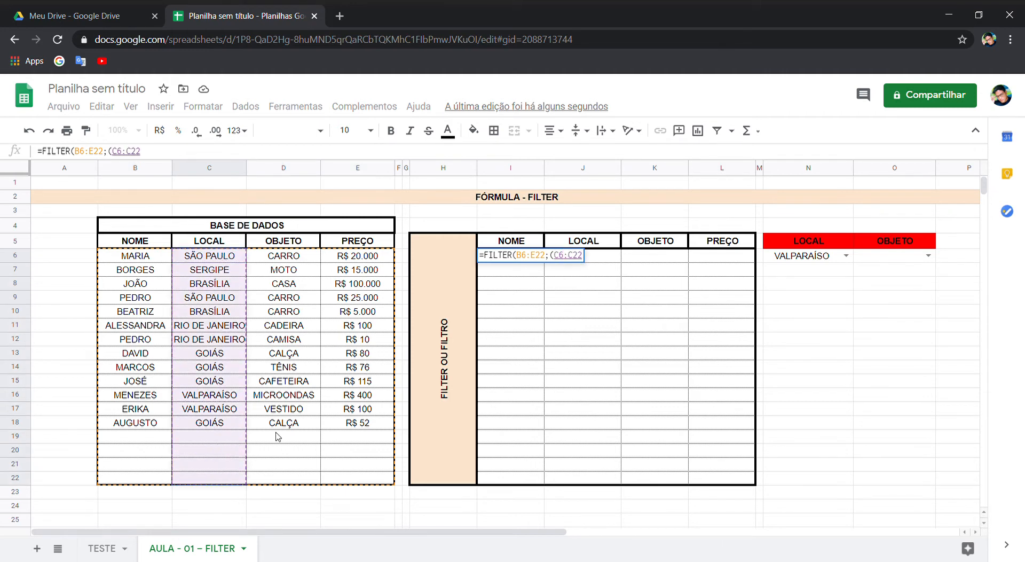
type("=")
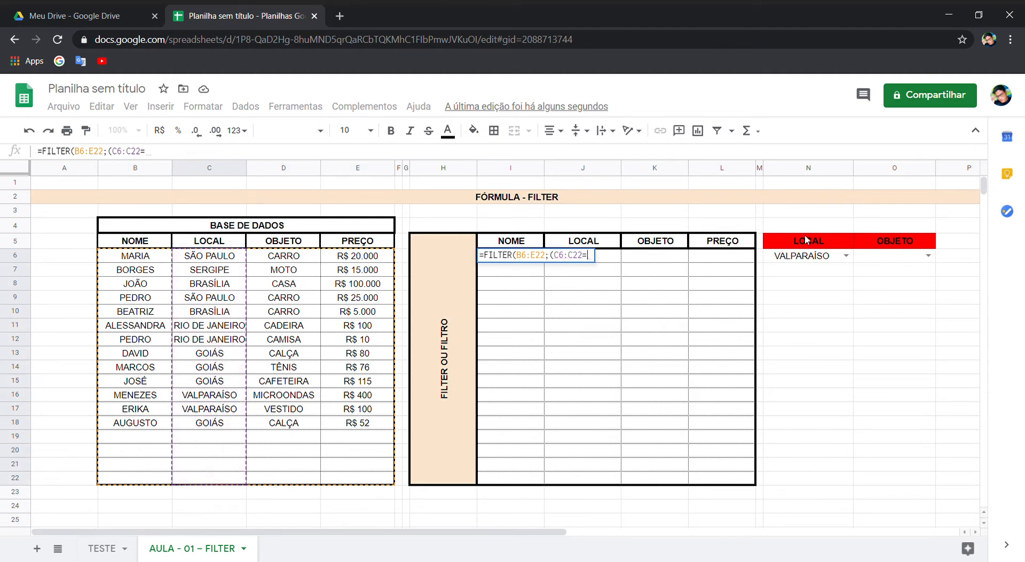
left_click(814, 260)
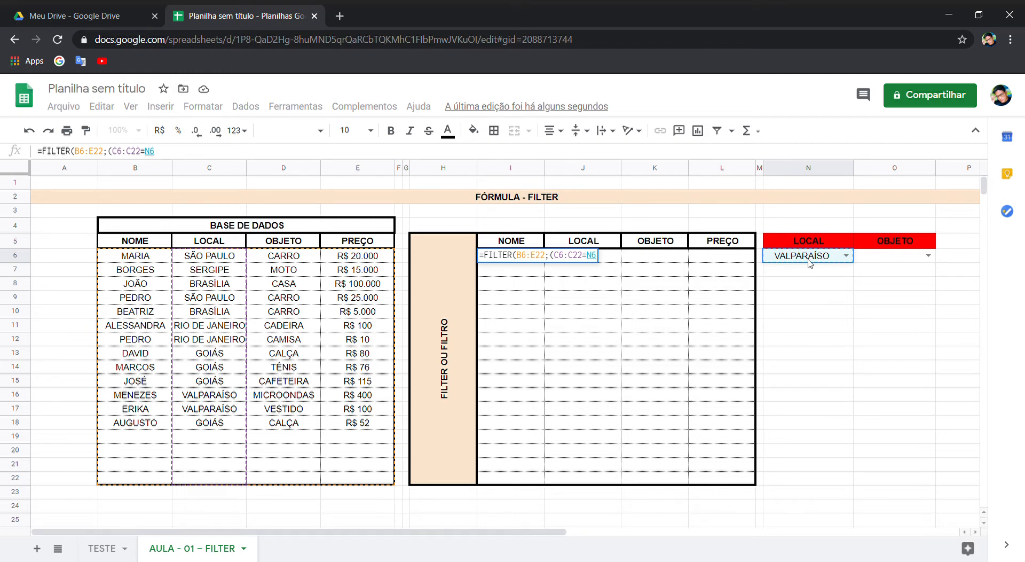
type(")")
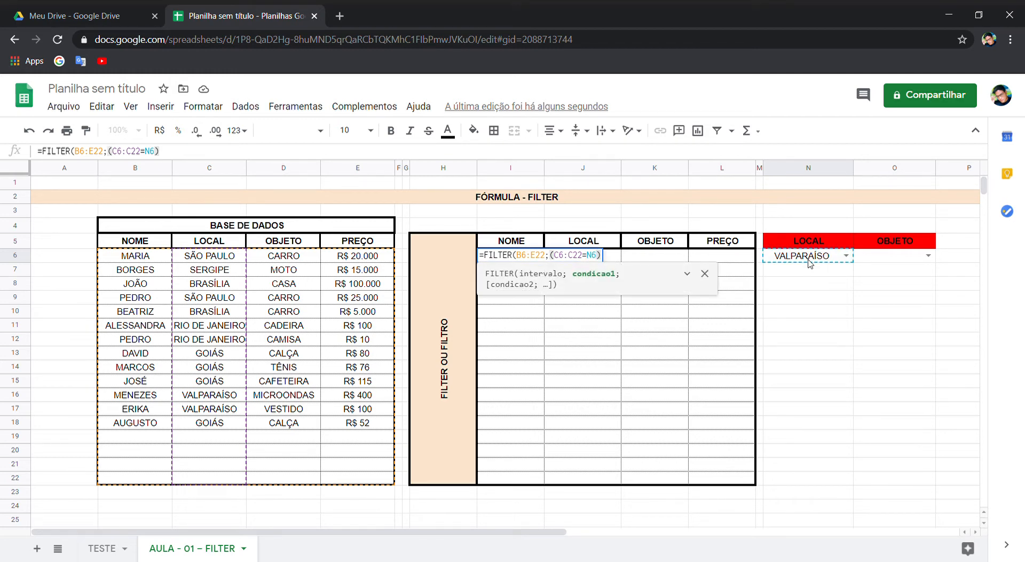
Step: Multiply the location condition by the object condition (D6:D22=O6) and complete the FILTER formula in cell I6
type("*")
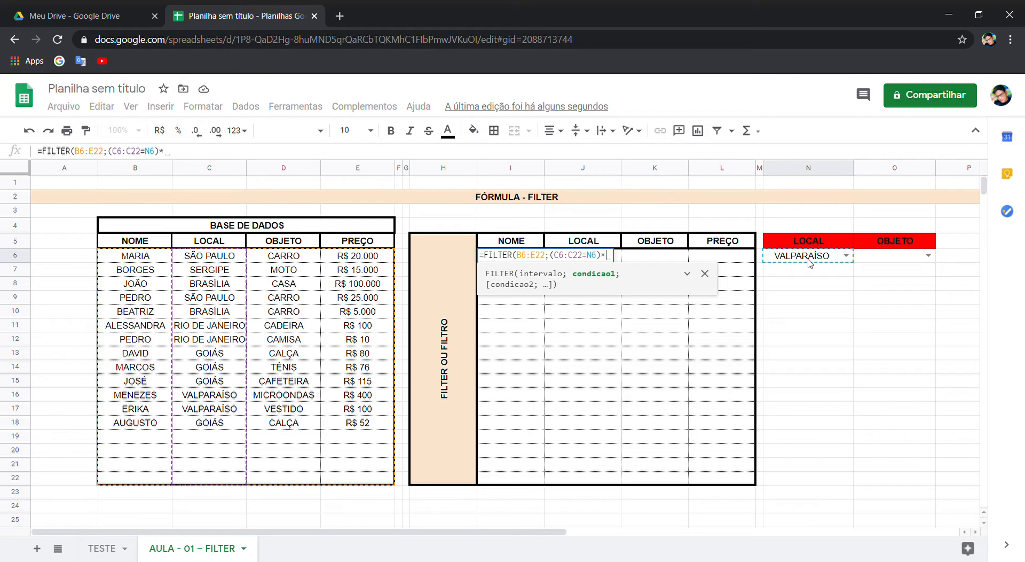
type("(")
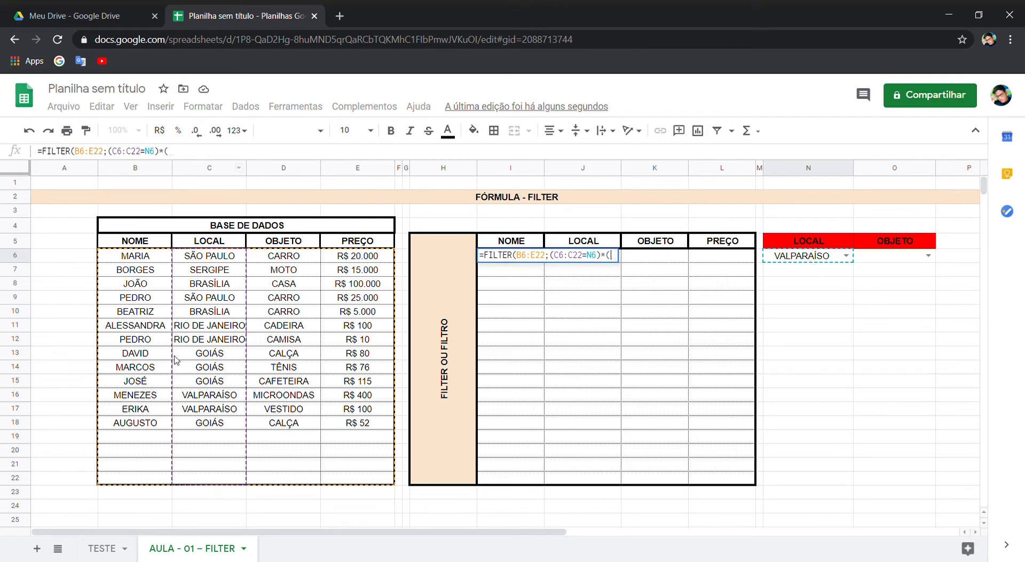
left_click_drag(293, 257, 280, 477)
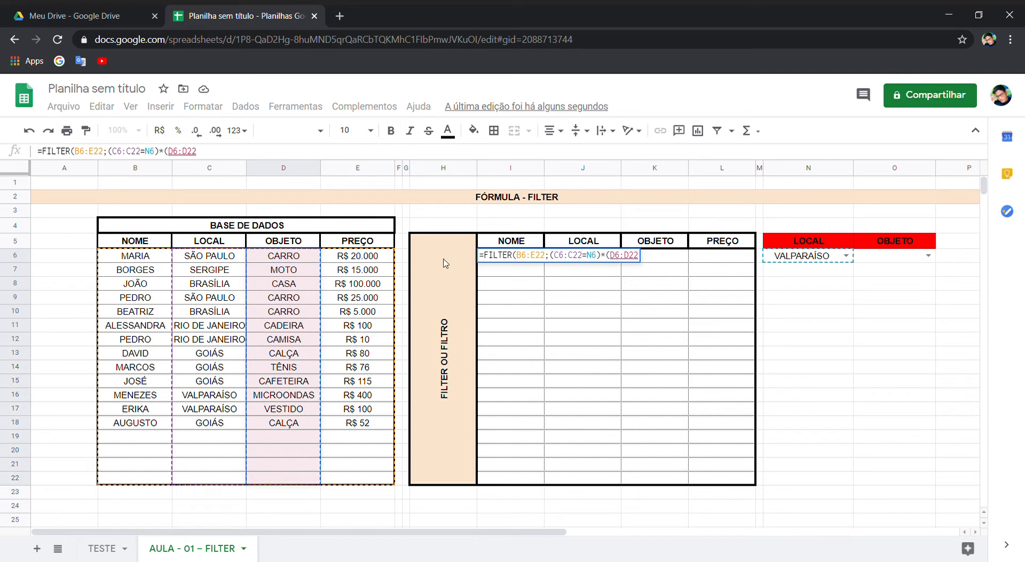
type("=")
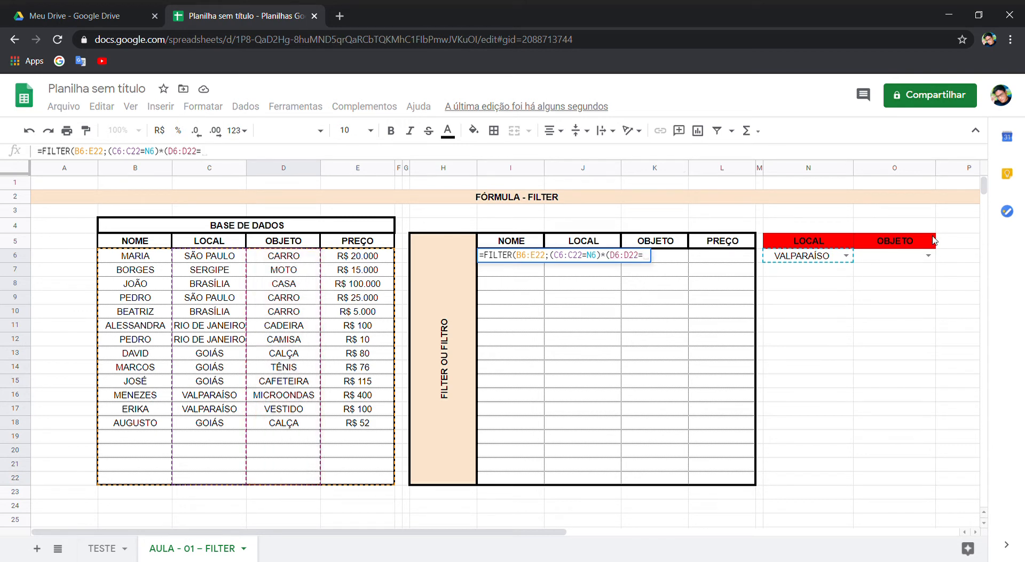
left_click(905, 259)
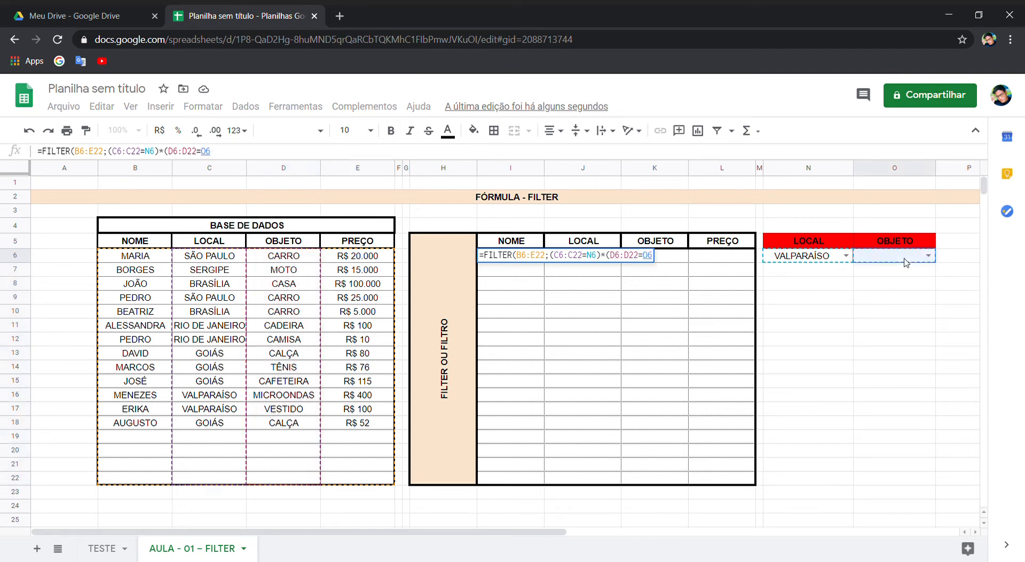
key("Return")
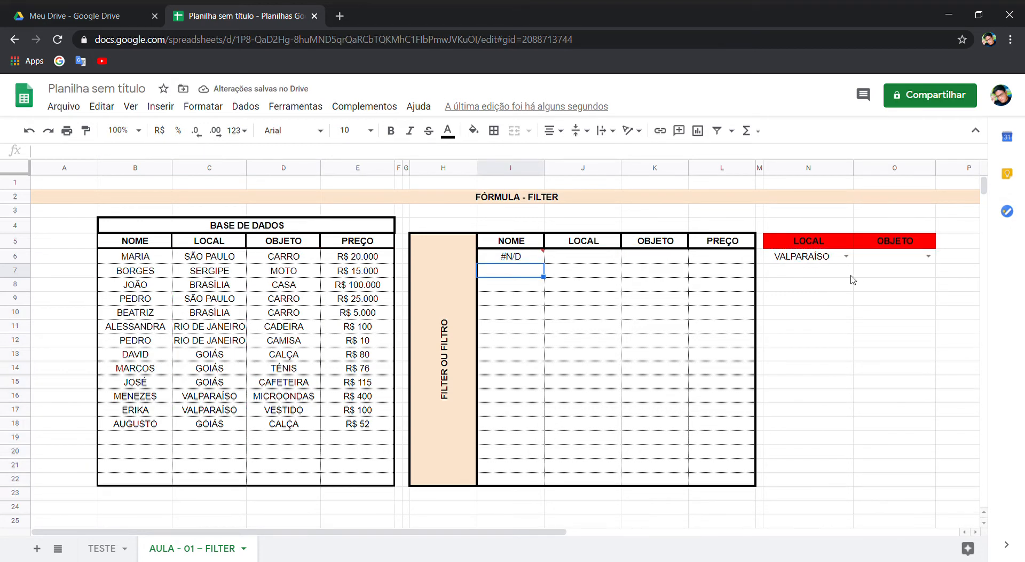
Step: Choose SÃO PAULO in cell N6 and CARRO in cell O6, and examine the filtered LOCAL and OBJETO columns
left_click(818, 256)
left_click(847, 258)
left_click(799, 272)
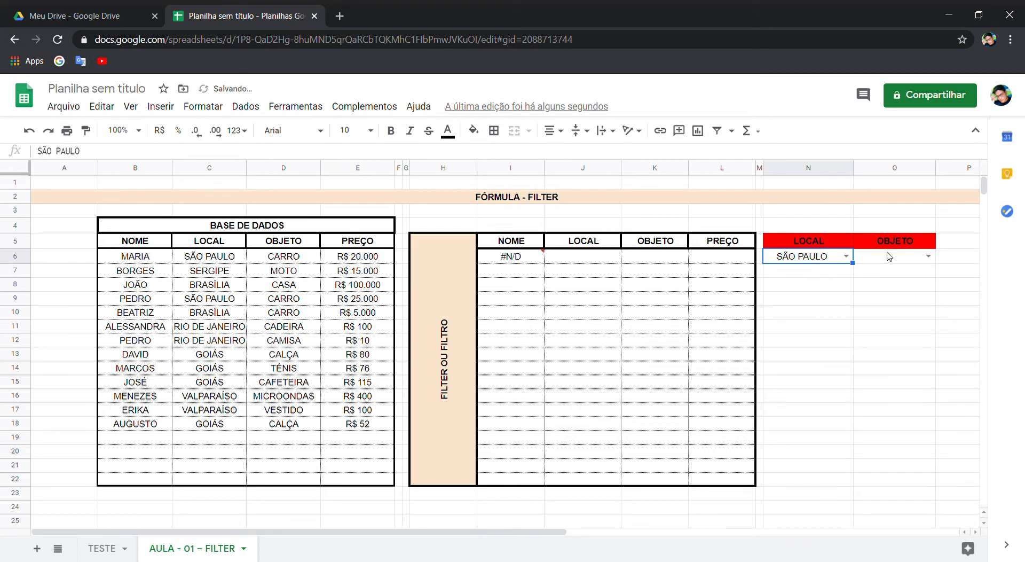
double_click(889, 256)
left_click(870, 271)
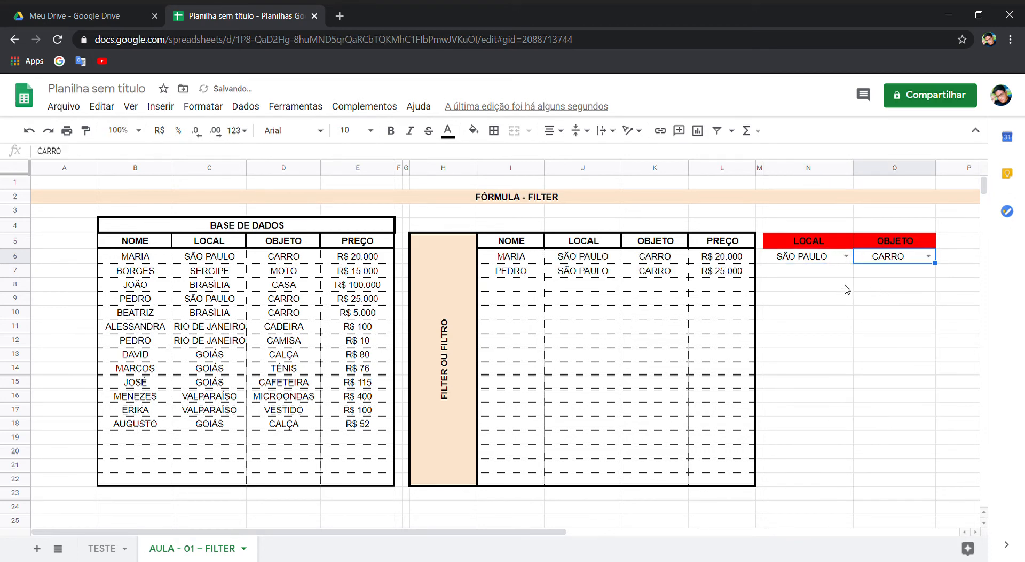
left_click_drag(553, 261, 601, 275)
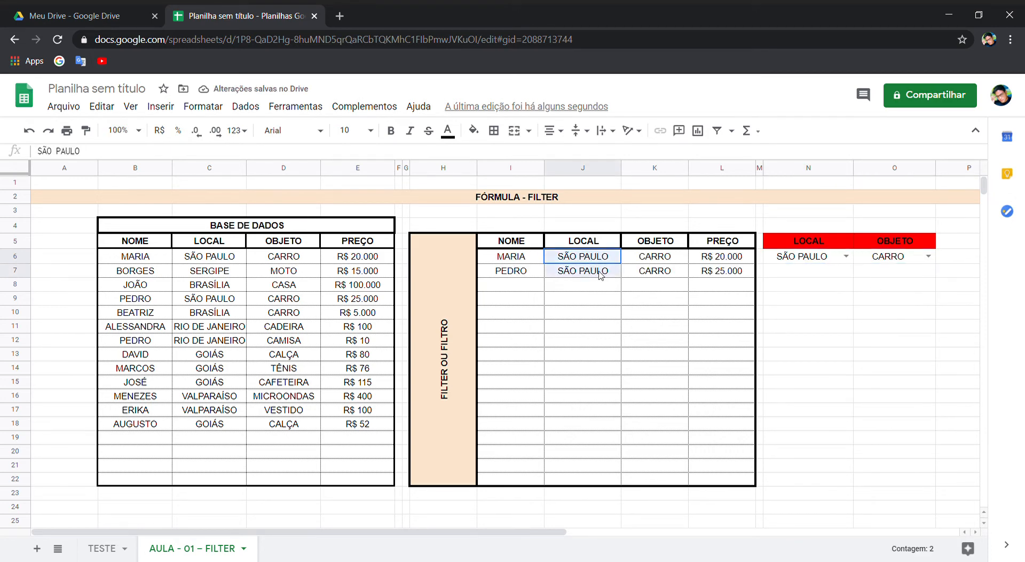
left_click_drag(665, 259, 662, 314)
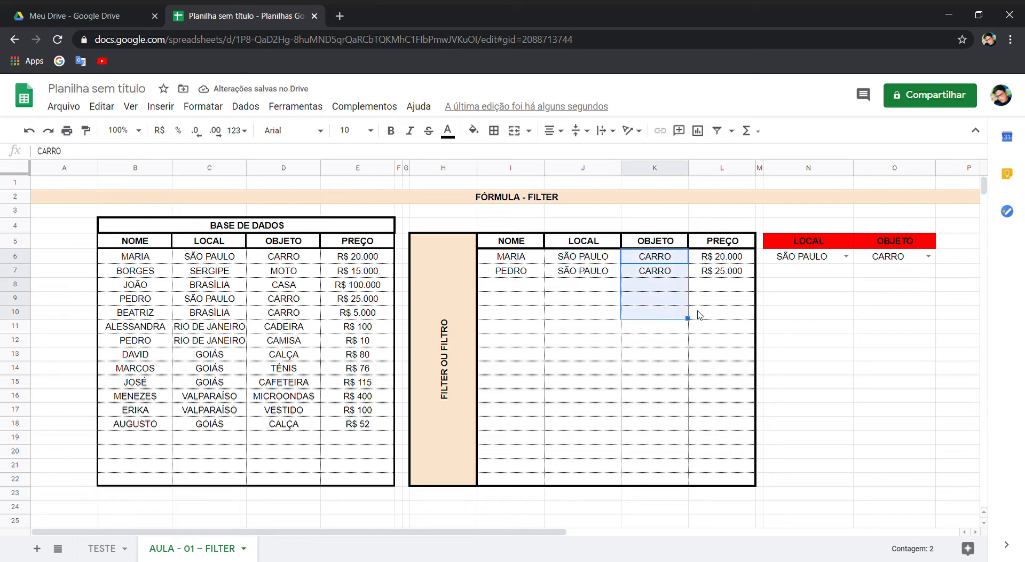
Step: Switch the object in cell O6 to CAMISA
left_click(885, 256)
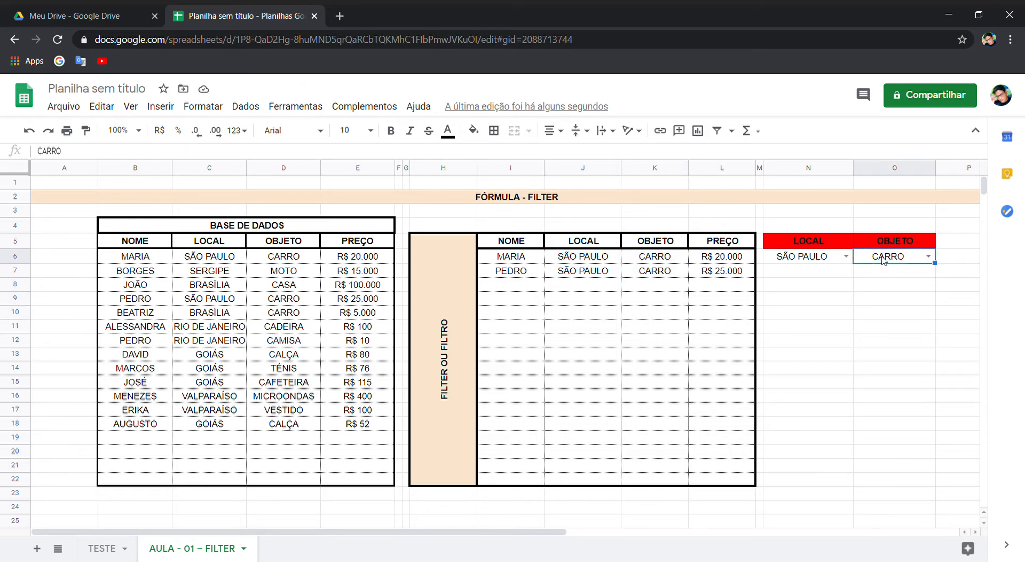
double_click(884, 261)
left_click(852, 436)
double_click(874, 256)
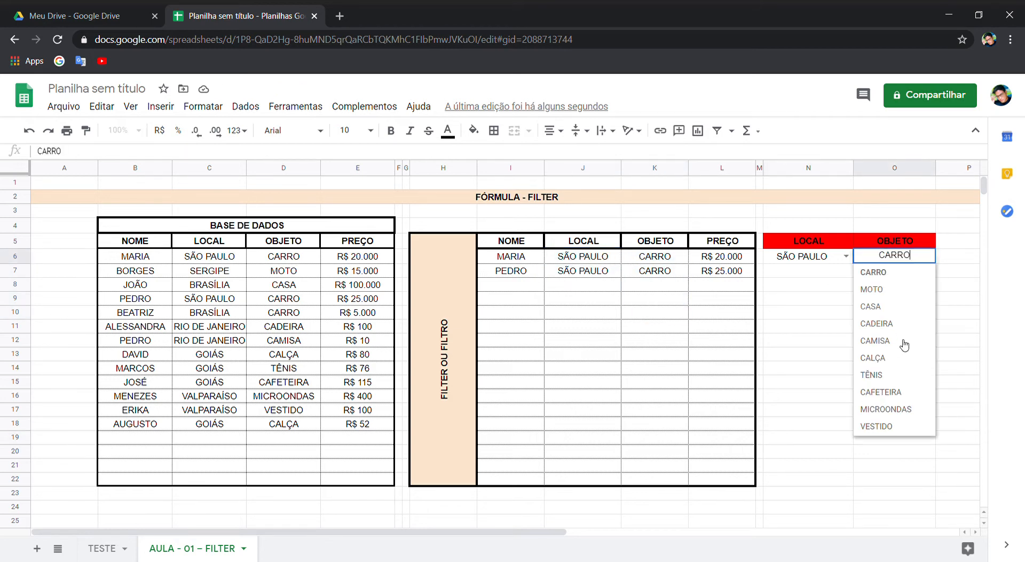
left_click(875, 341)
Step: Change the object of the first database record in cell D6 to CAMISA
left_click_drag(219, 227, 163, 356)
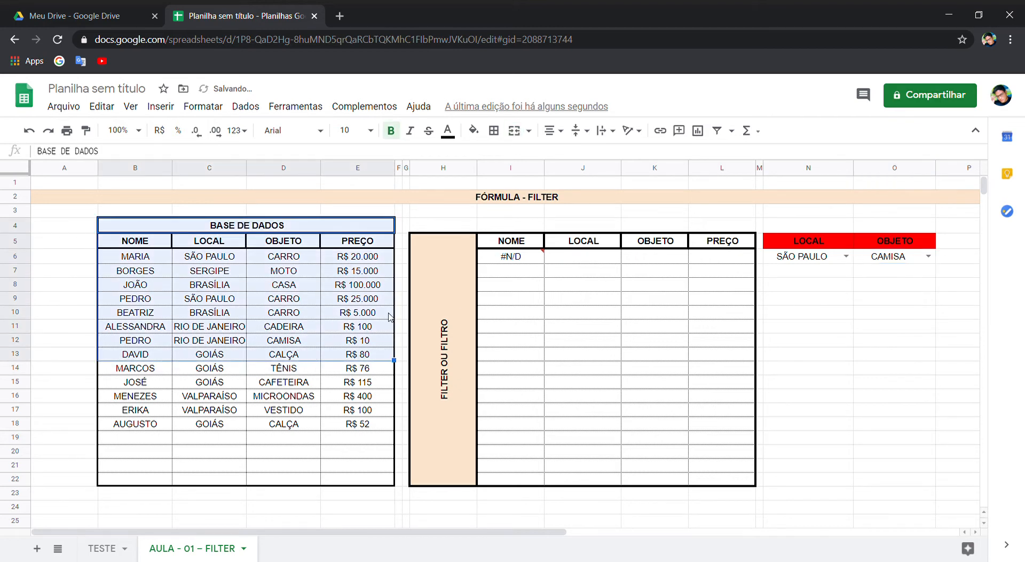
left_click(214, 285)
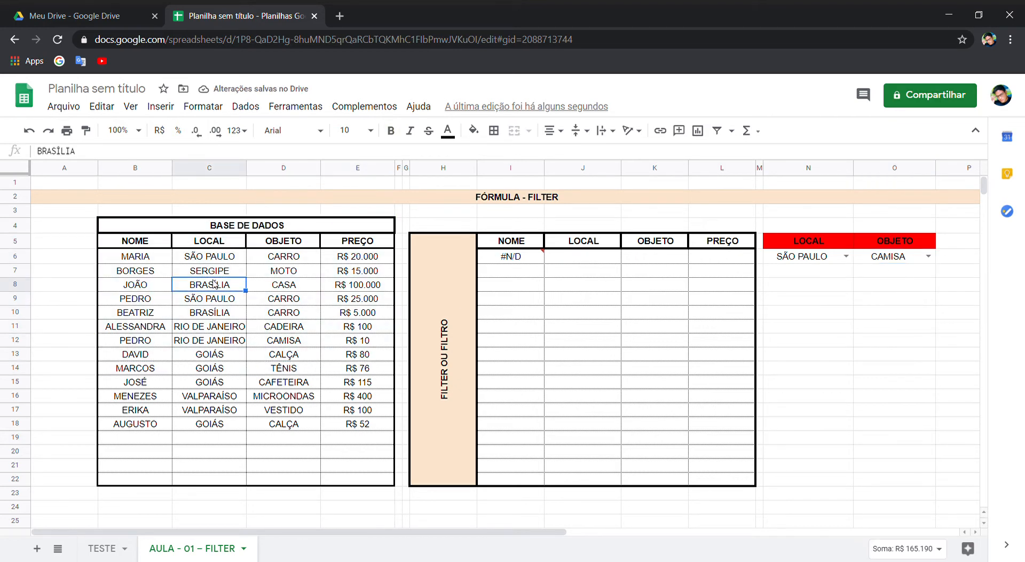
left_click(283, 262)
type("ISA")
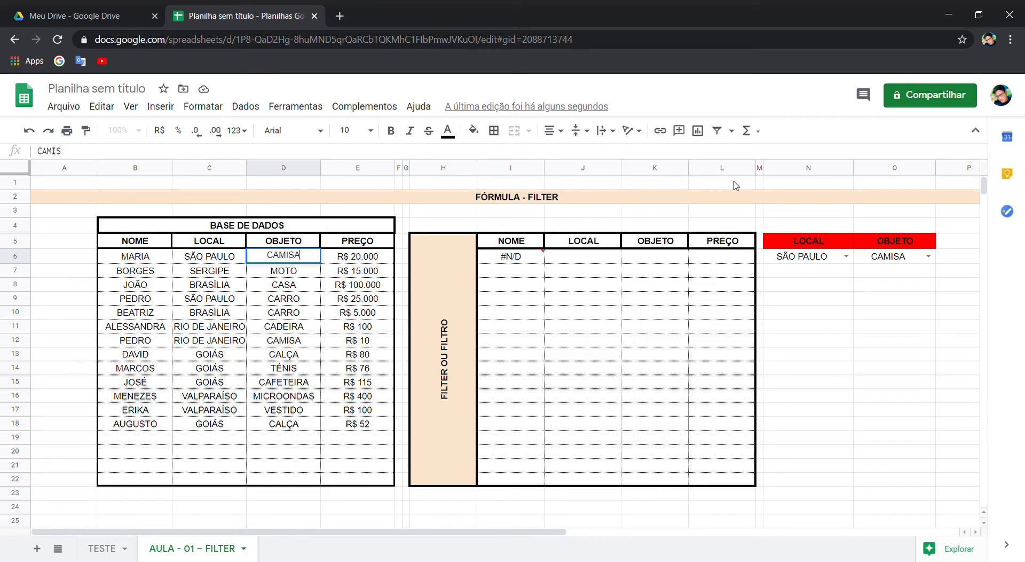
key("Return")
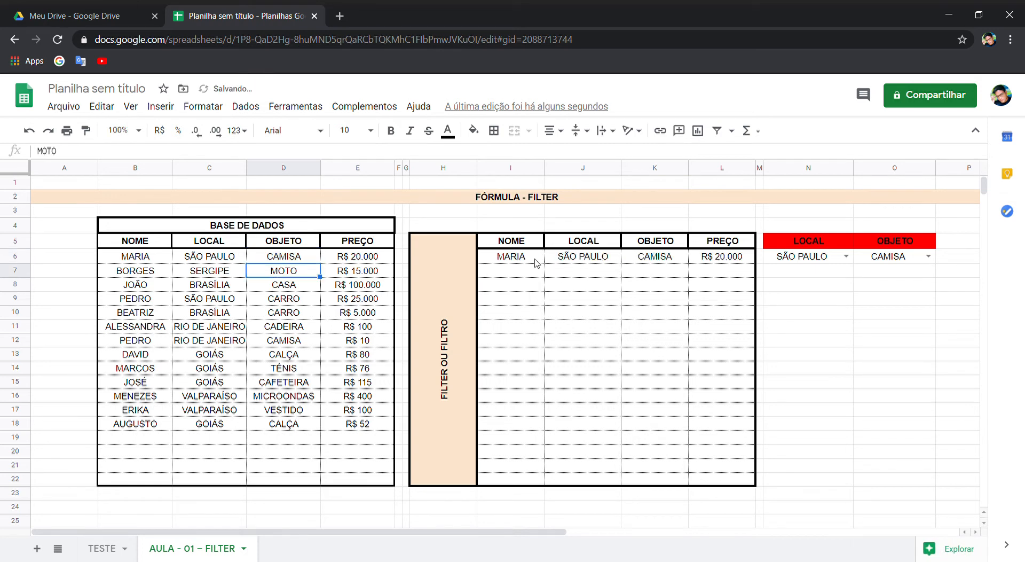
Step: Examine the filtered row and switch the location in cell N6 to BRASÍLIA
left_click_drag(534, 258, 810, 270)
left_click(833, 243)
left_click(839, 260)
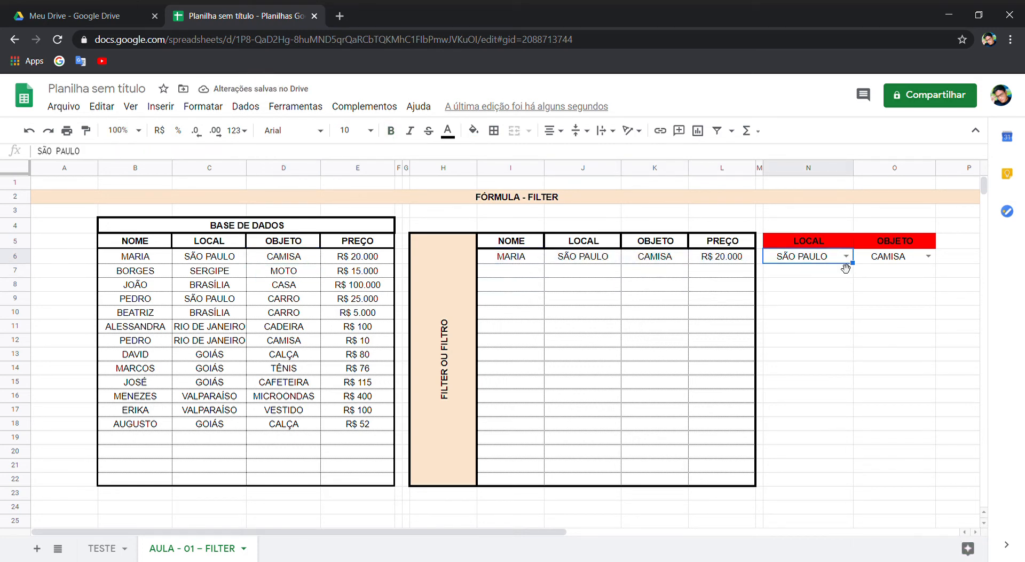
left_click(835, 256)
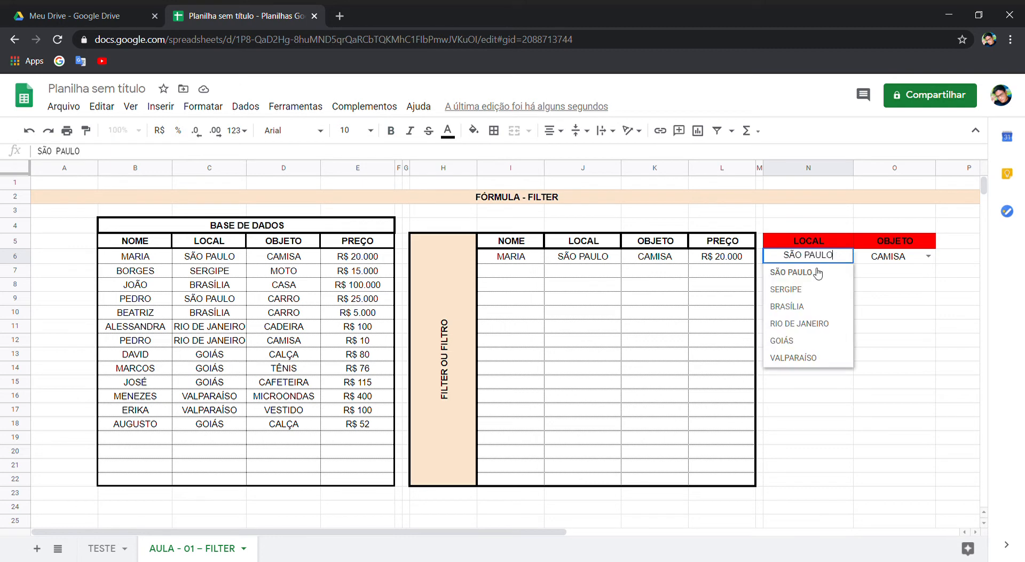
left_click(808, 310)
left_click(889, 261)
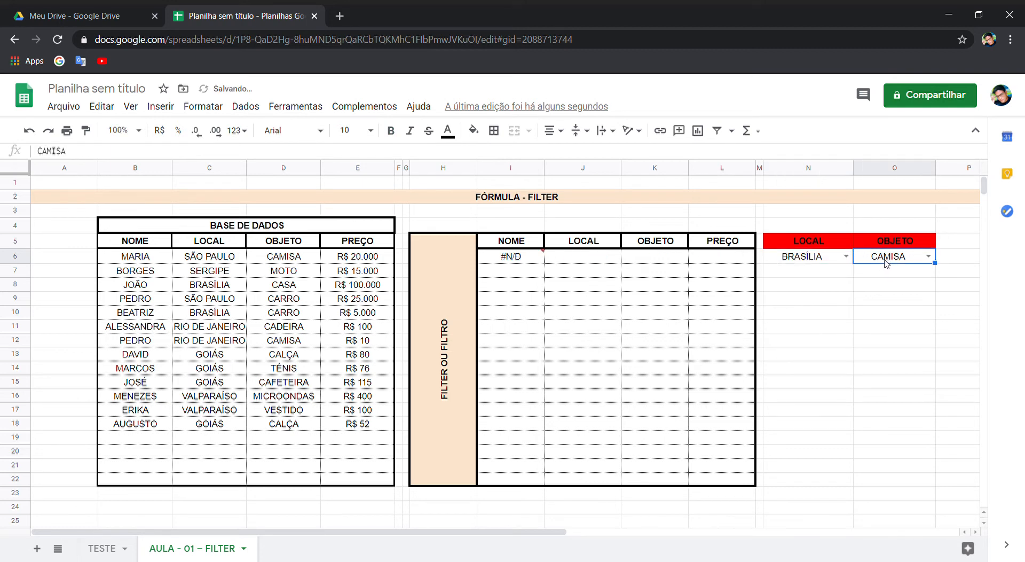
Step: Check the FILTER formula in cell I6, and choose VALPARAÍSO in cell N6 and VESTIDO in cell O6
left_click(526, 256)
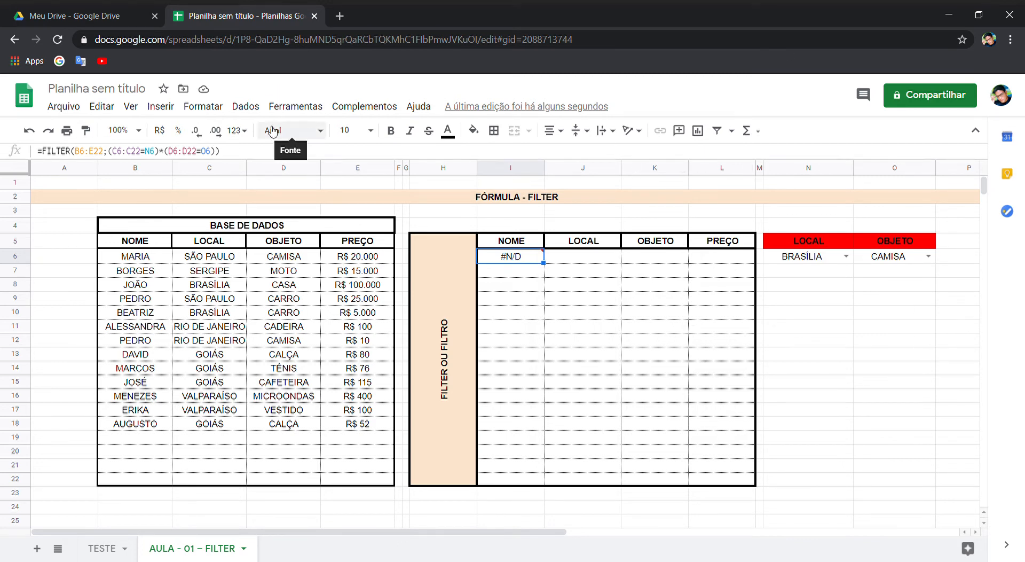
left_click(810, 246)
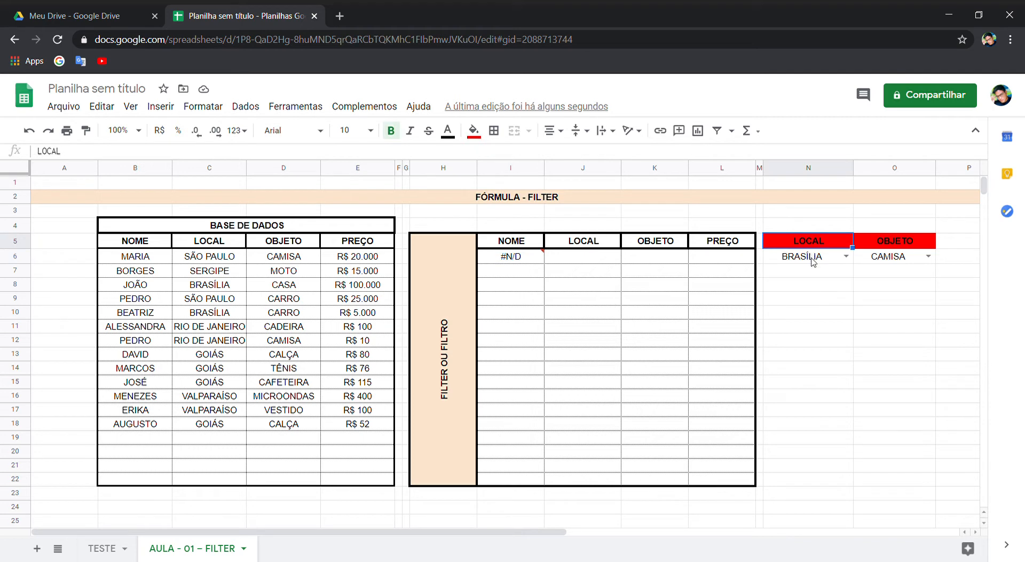
left_click(837, 256)
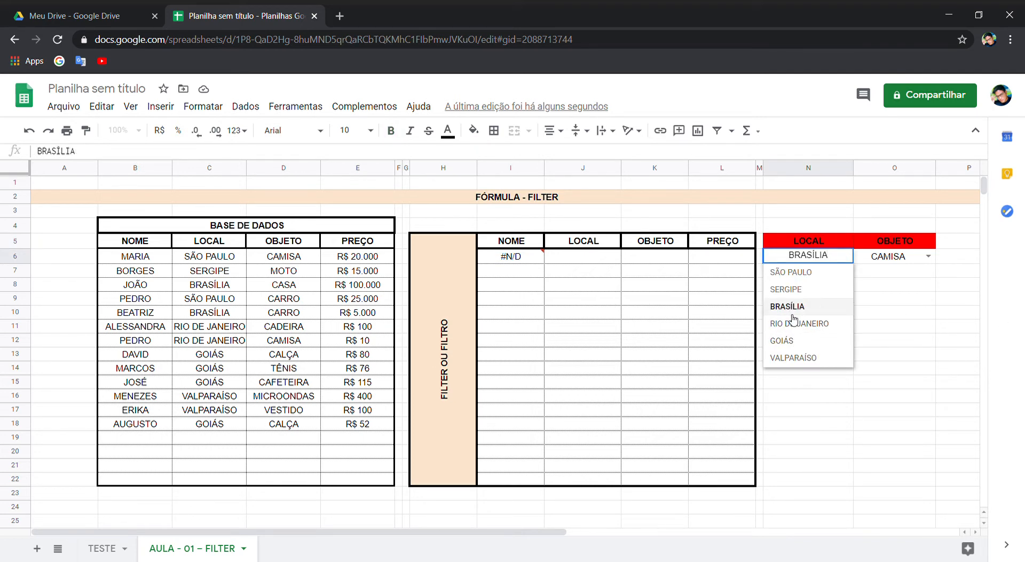
left_click(806, 357)
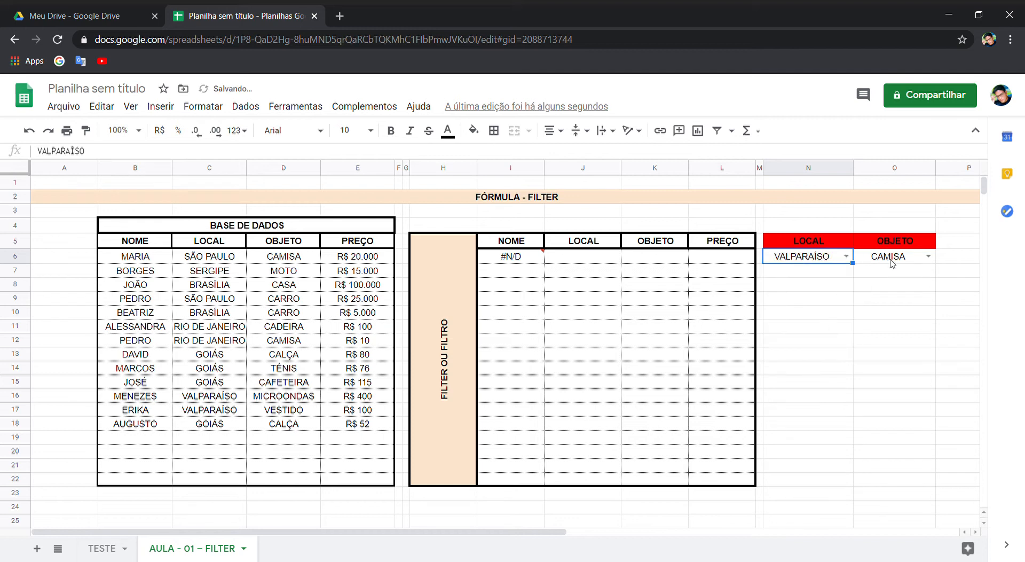
double_click(893, 259)
left_click(902, 427)
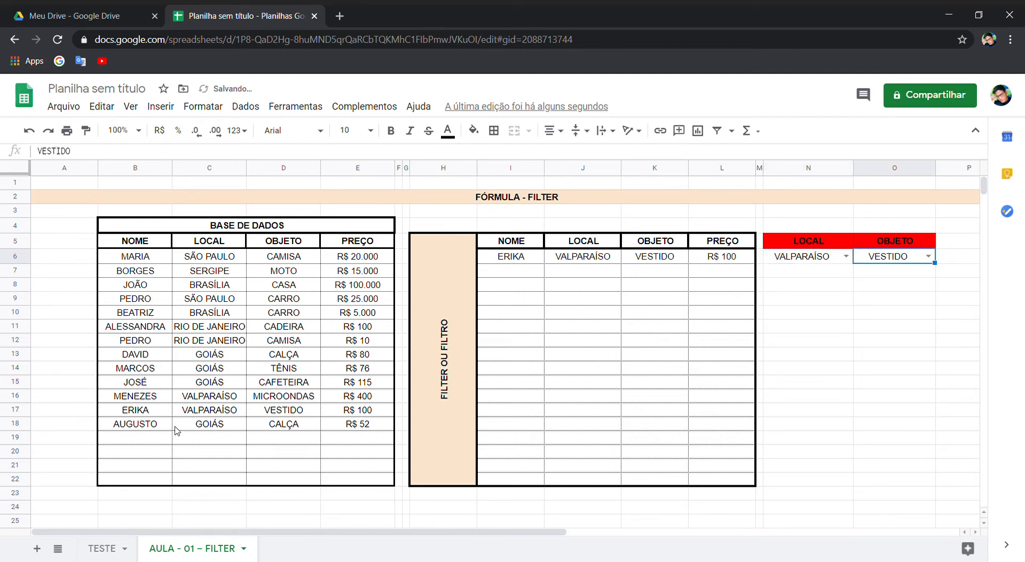
Step: Switch the object in cell O6 to MICROONDAS and compare the filtered row with the chosen criteria
left_click(193, 411)
left_click_drag(193, 412, 347, 411)
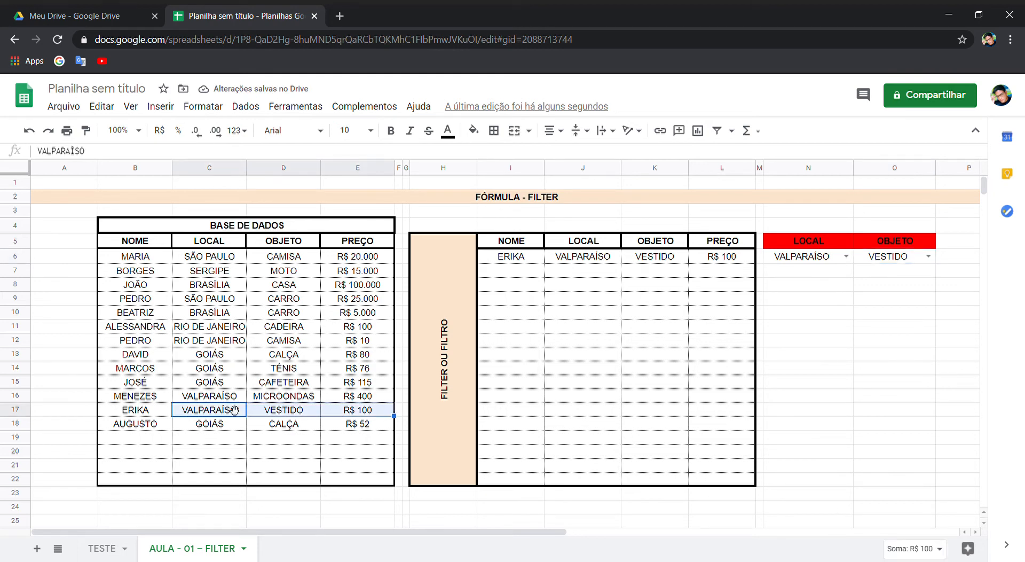
double_click(913, 256)
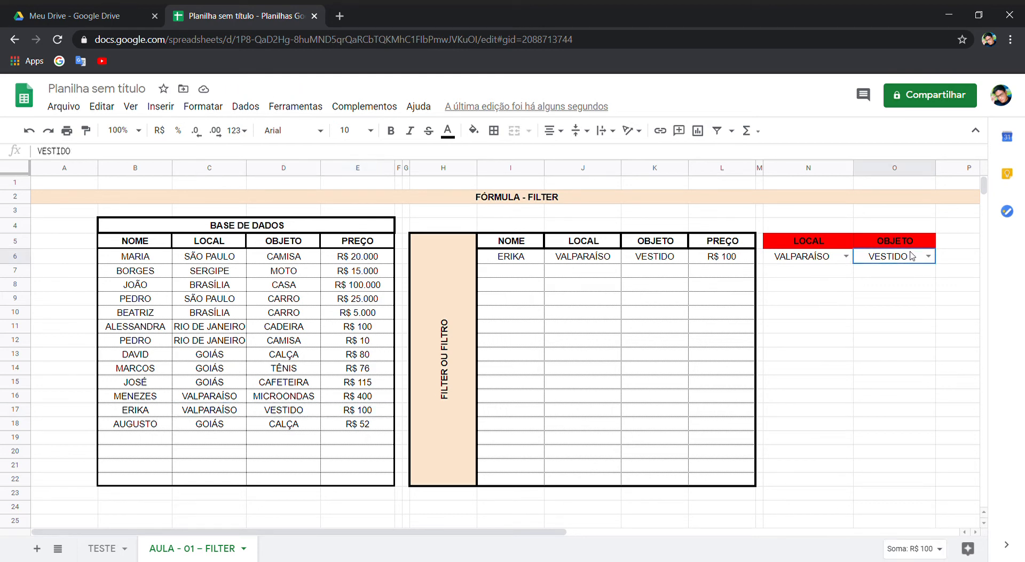
left_click(888, 409)
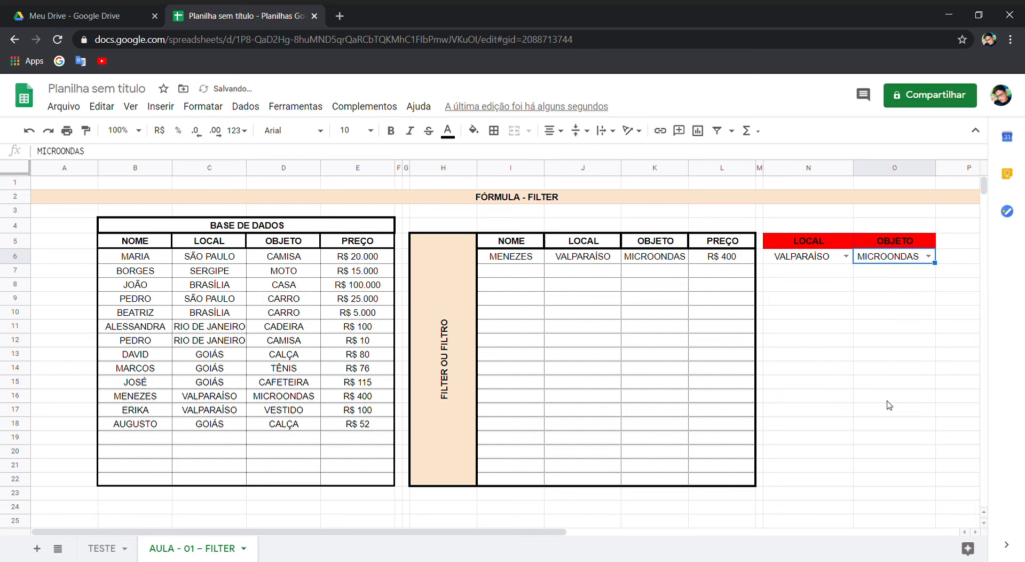
left_click(607, 260)
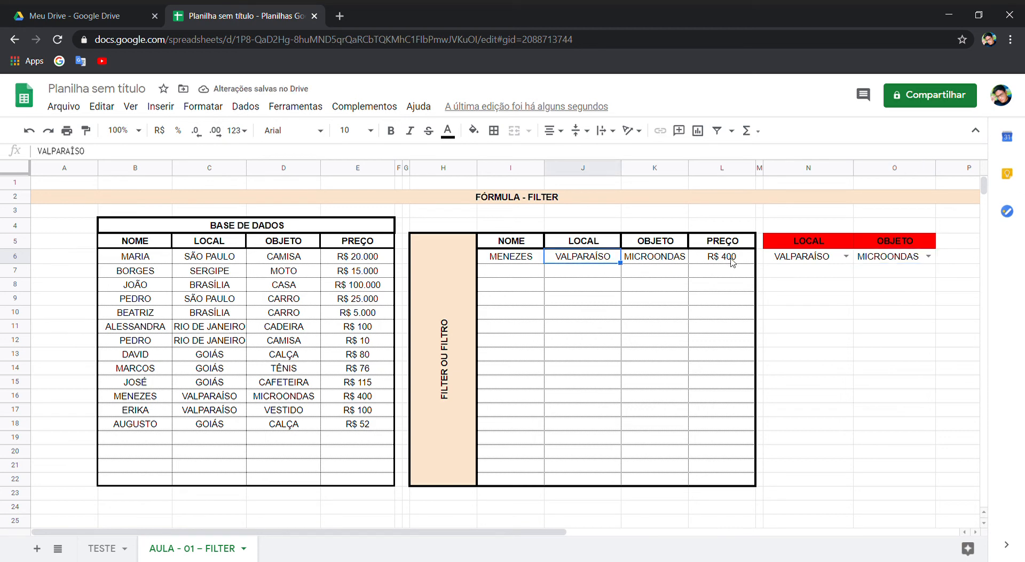
left_click(732, 261)
left_click_drag(811, 260, 881, 261)
left_click_drag(520, 259, 710, 283)
Step: Choose BRASÍLIA as the location in cell N6 and CASA as the object in cell O6
left_click(833, 260)
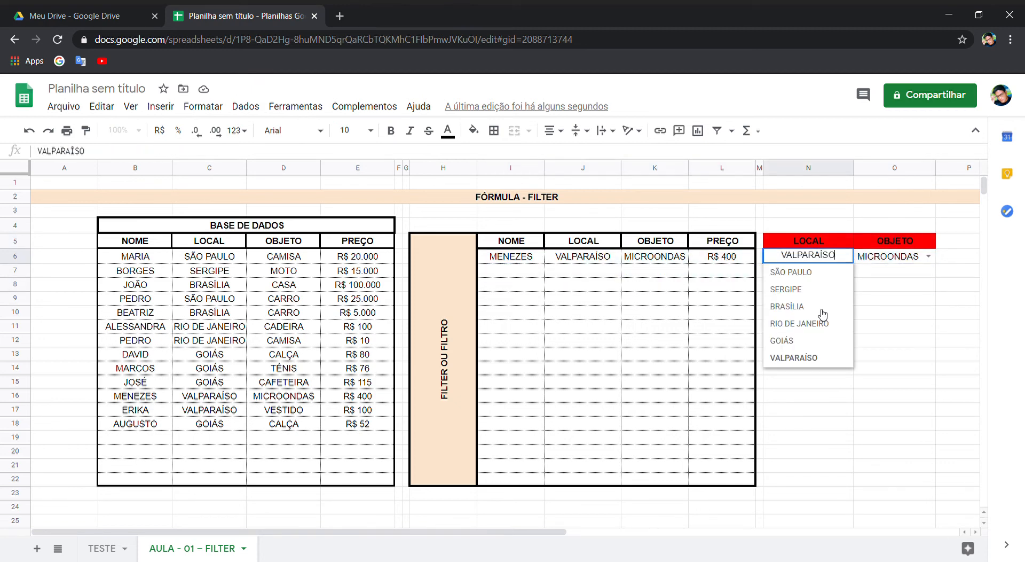
left_click(799, 307)
left_click(894, 267)
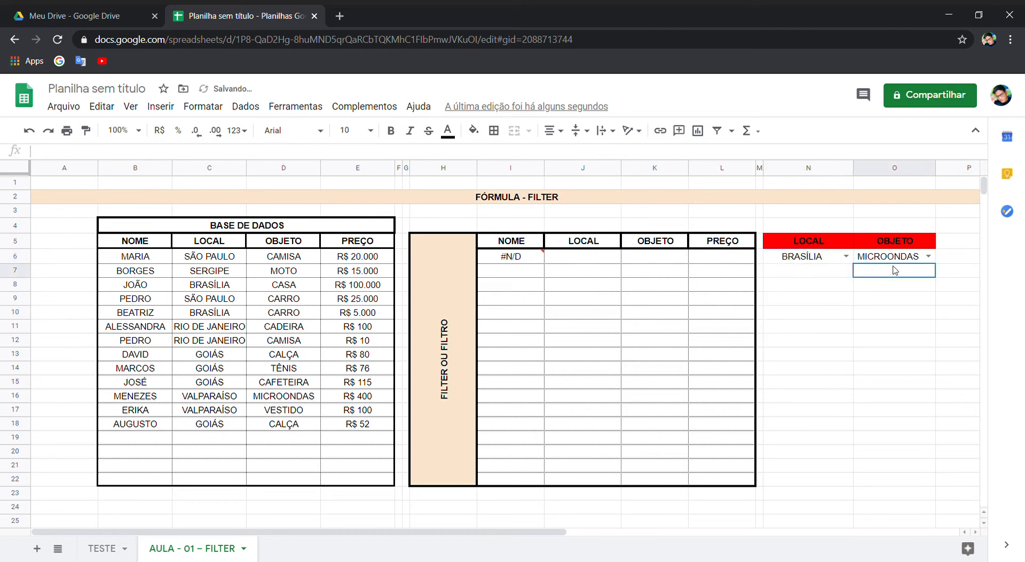
left_click(894, 247)
double_click(895, 255)
left_click(876, 308)
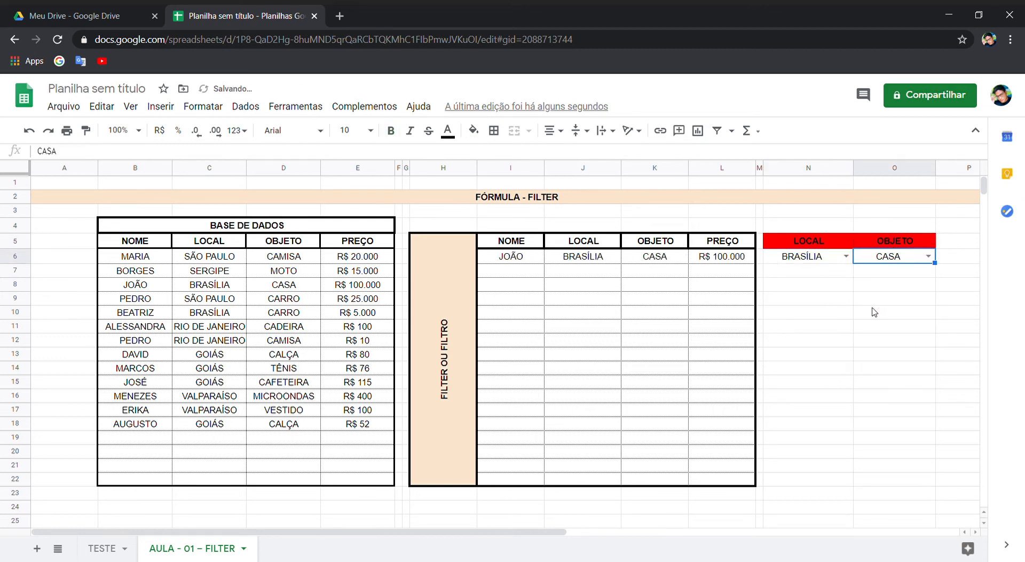
Step: Set the location in cell N6 to SÃO PAULO and the object in cell O6 to CARRO
left_click(818, 258)
left_click(818, 258)
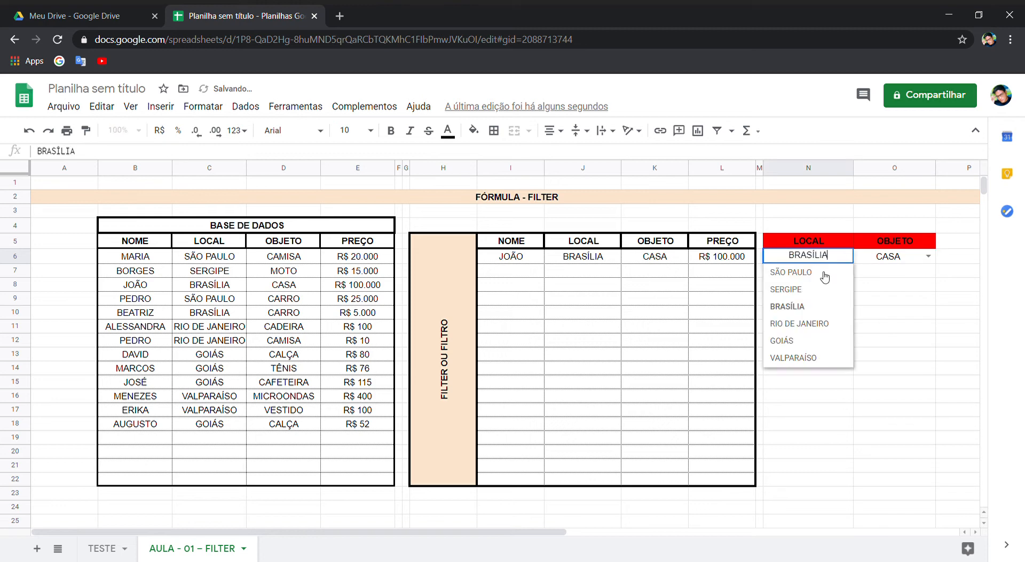
left_click(822, 272)
double_click(885, 263)
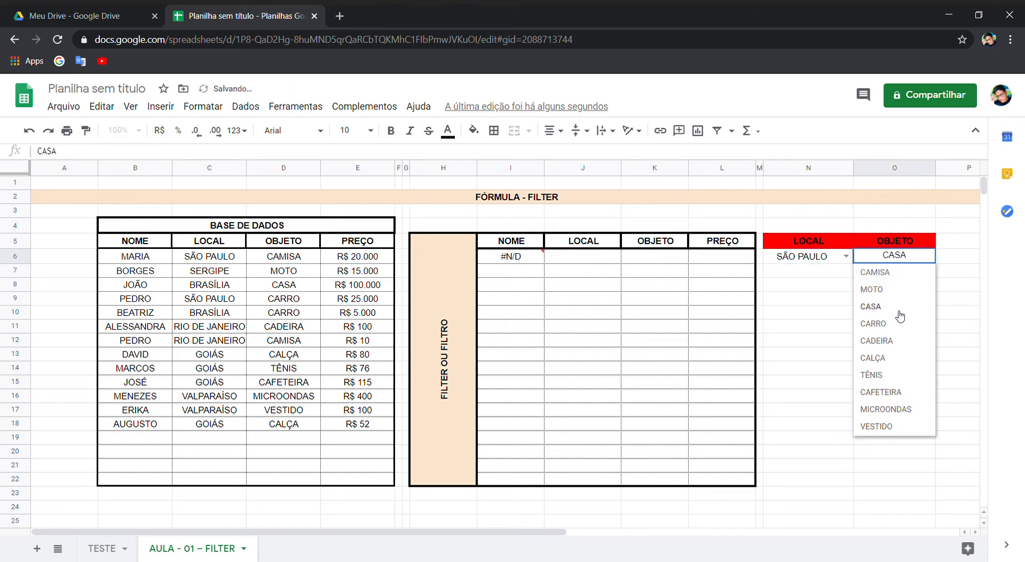
left_click(897, 323)
left_click(718, 277)
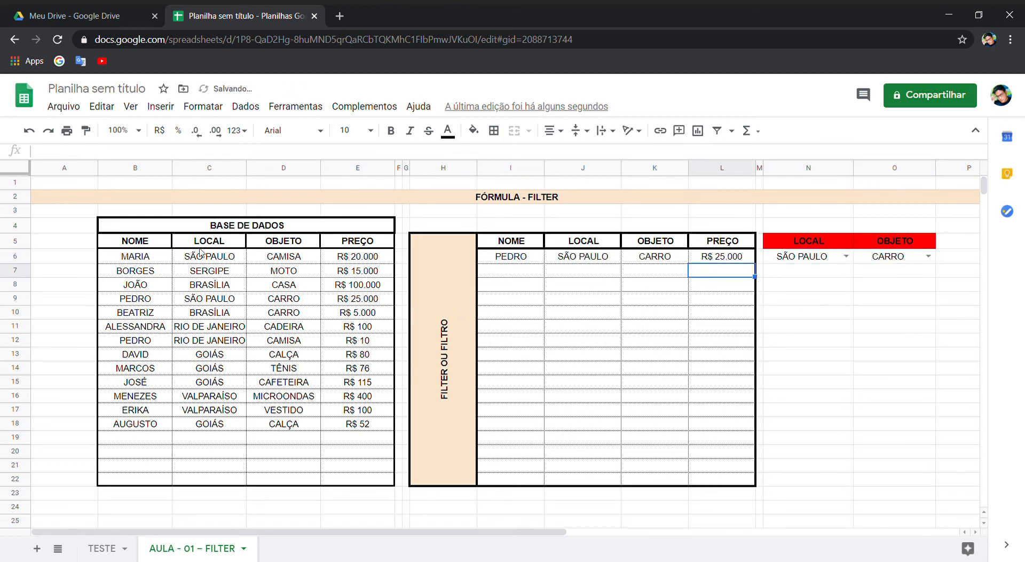
Step: Set the object of the first database record in cell D6 to CARRO
left_click(277, 261)
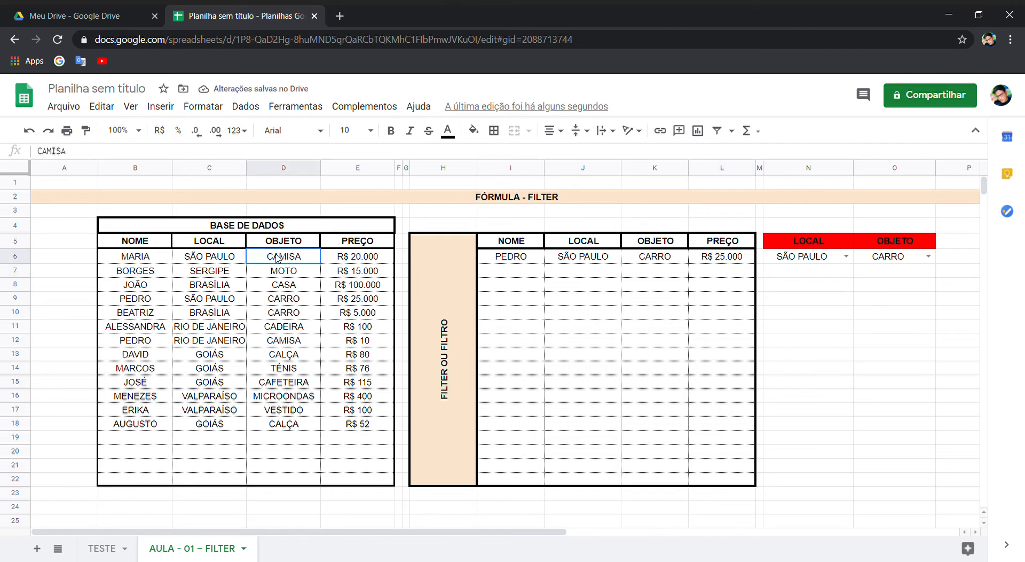
type("CARRO")
key("Return")
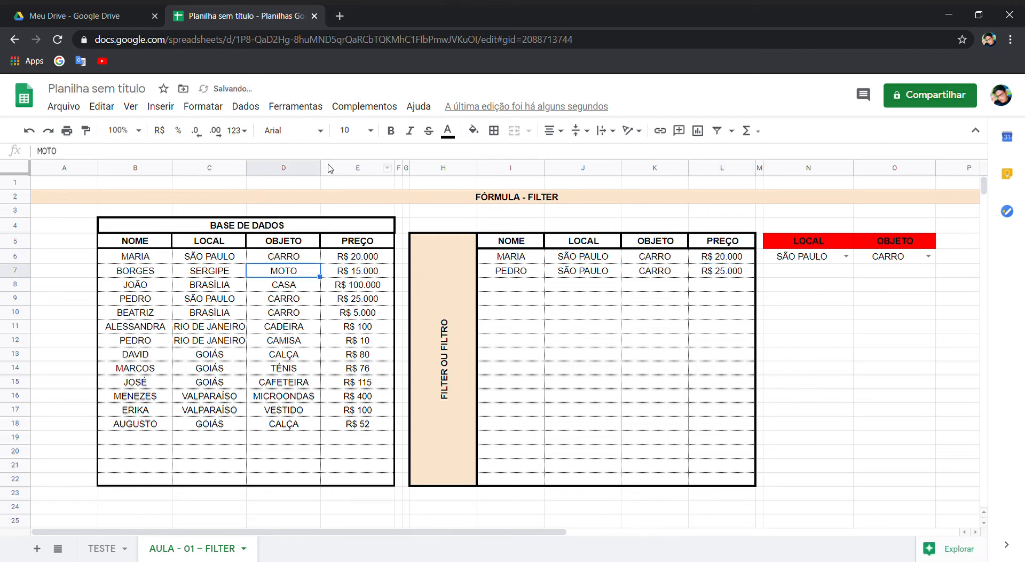
Step: Examine the two parenthesised conditions and the multiplication sign joining them in cell I6's FILTER formula, leaving the formula unedited
left_click(811, 242)
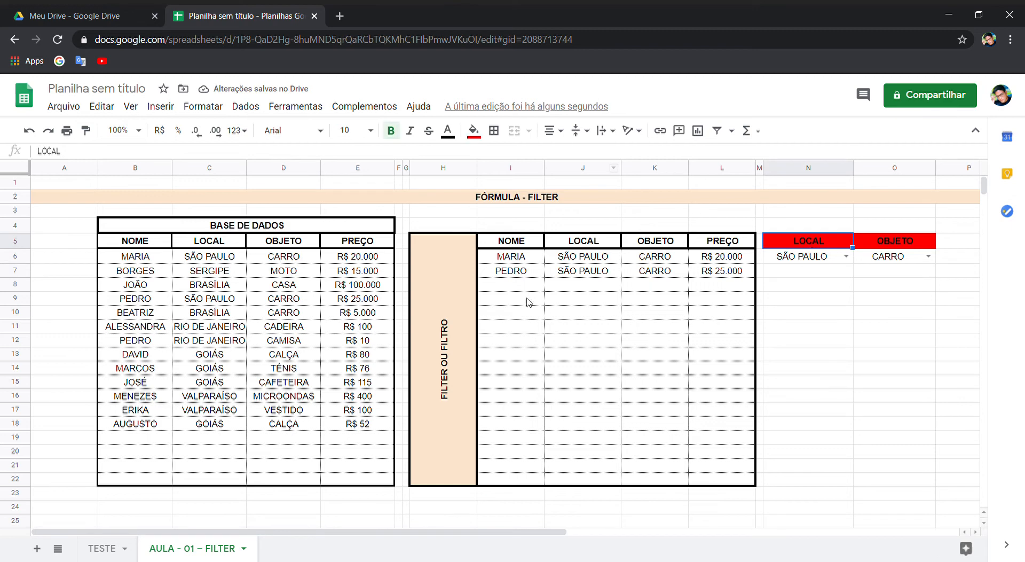
left_click(508, 253)
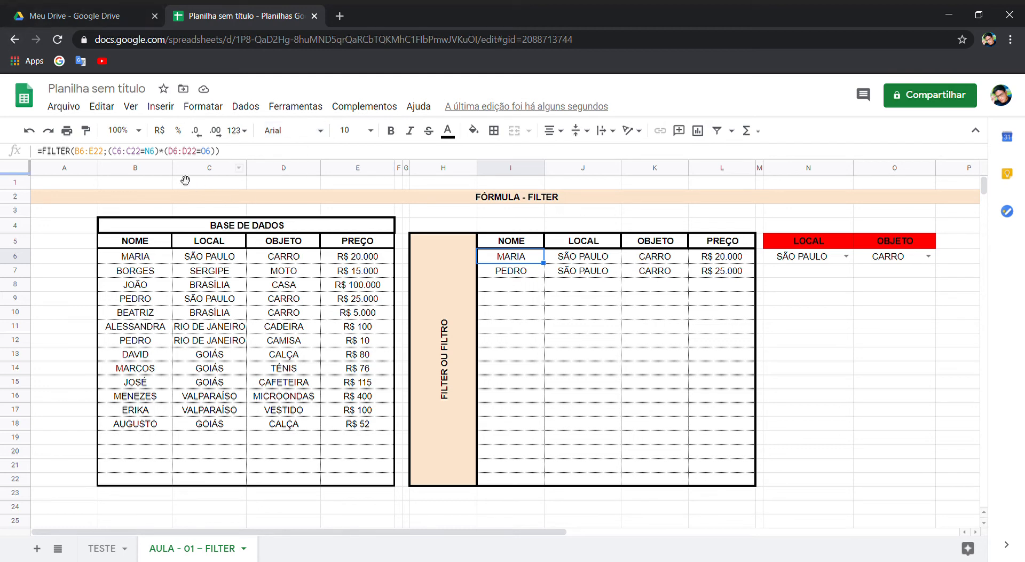
left_click(117, 151)
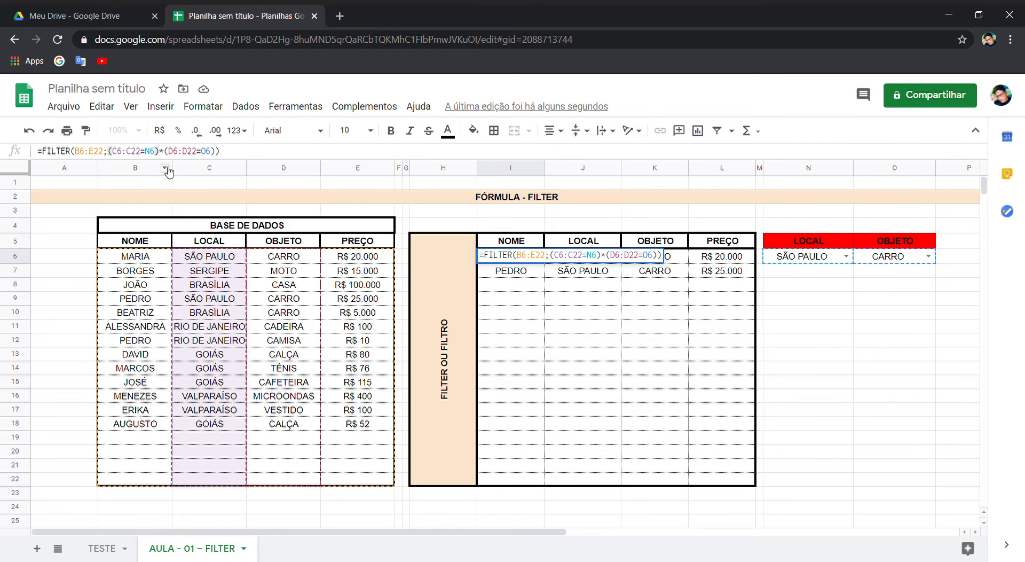
double_click(110, 154)
left_click(116, 155)
double_click(116, 155)
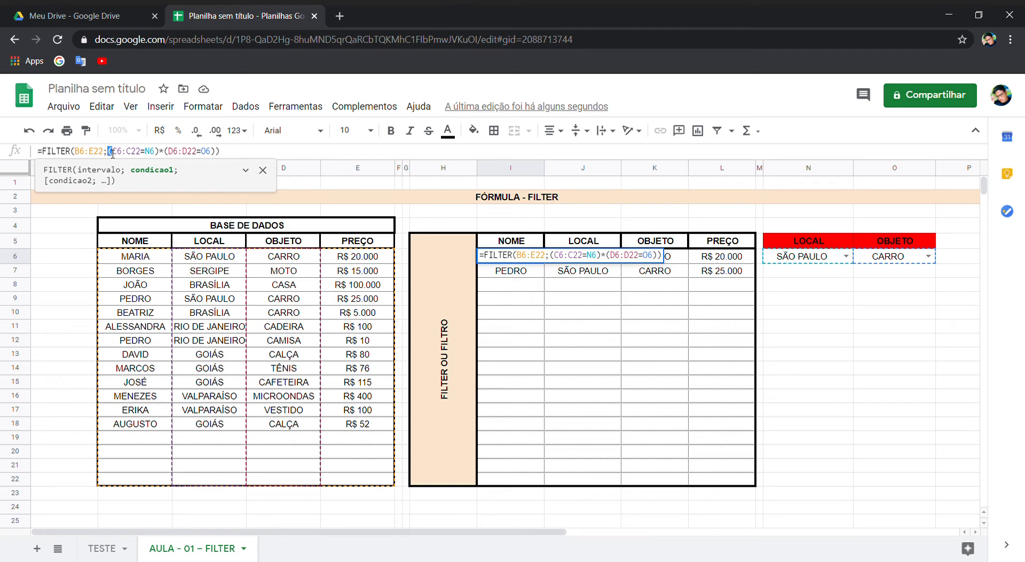
left_click(114, 155)
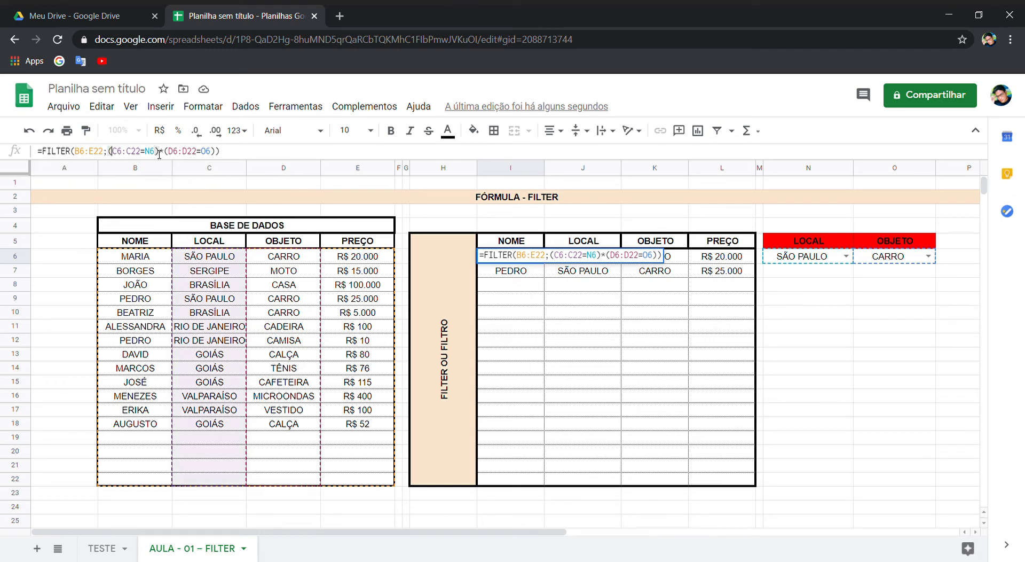
mouse_move(162, 155)
left_mouse_down()
mouse_move(109, 155)
mouse_move(164, 153)
left_mouse_up()
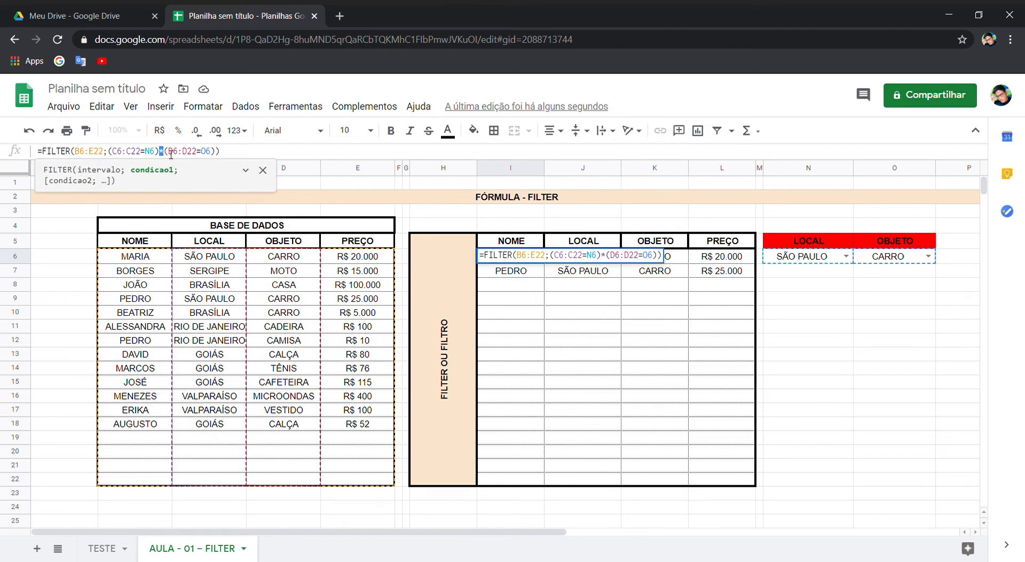
left_click_drag(166, 152, 218, 153)
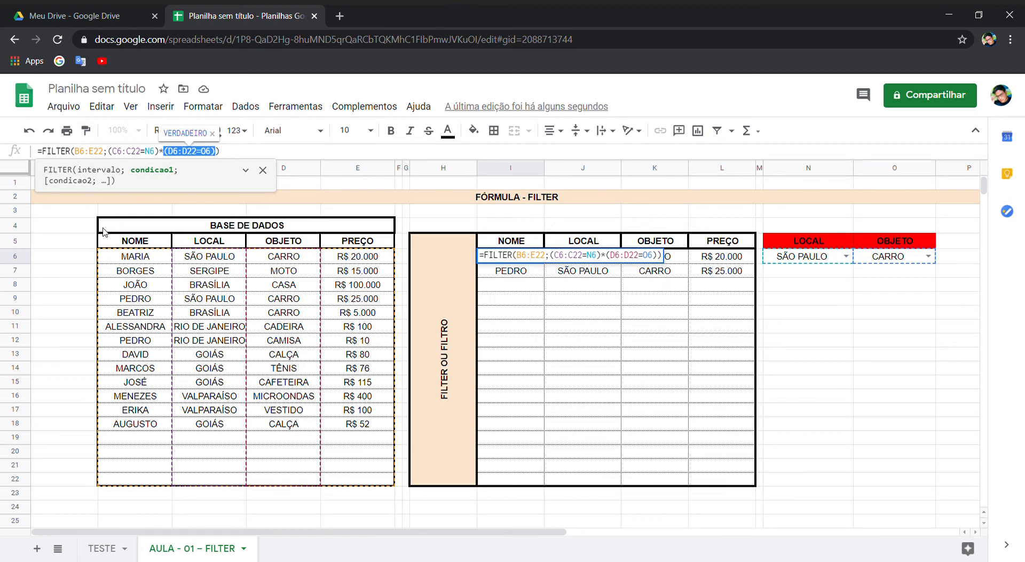
left_click(523, 298)
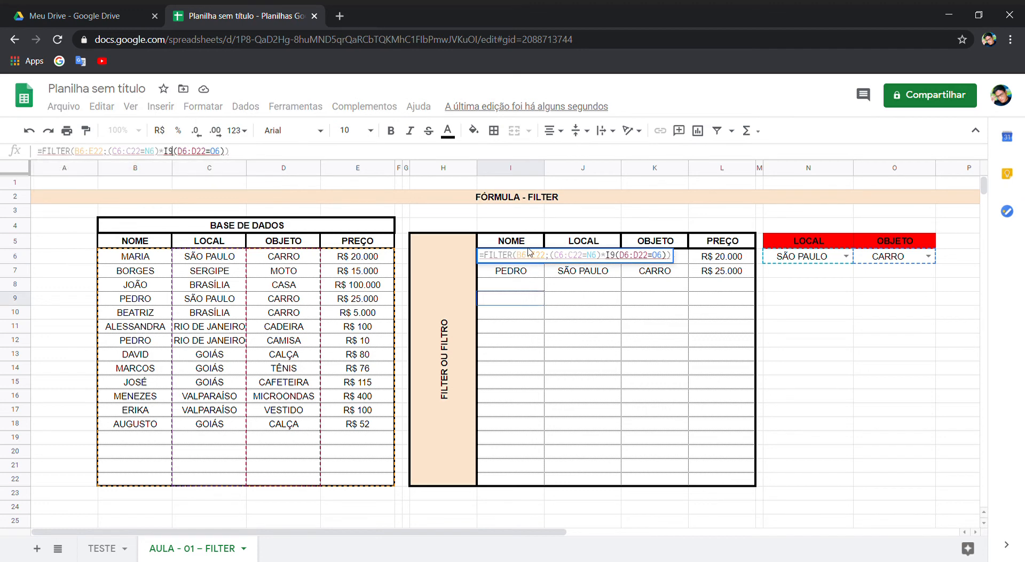
key("Escape")
Step: Examine the filtered NOME, LOCAL, OBJETO and PREÇO columns against the LOCAL and OBJETO criteria cells
left_click_drag(508, 261, 526, 293)
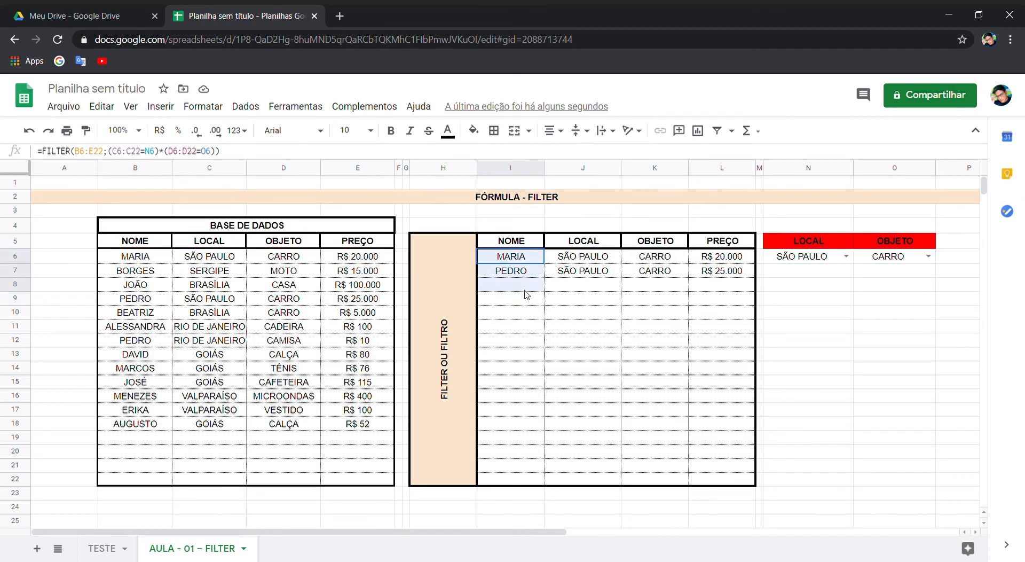
left_click_drag(575, 259, 586, 272)
left_click_drag(663, 255, 667, 286)
left_click_drag(721, 257, 722, 286)
left_click_drag(594, 261, 671, 276)
left_click_drag(807, 240, 875, 273)
Step: Fill the criteria cells N6:O6 with a light red shade
left_click_drag(798, 259, 932, 257)
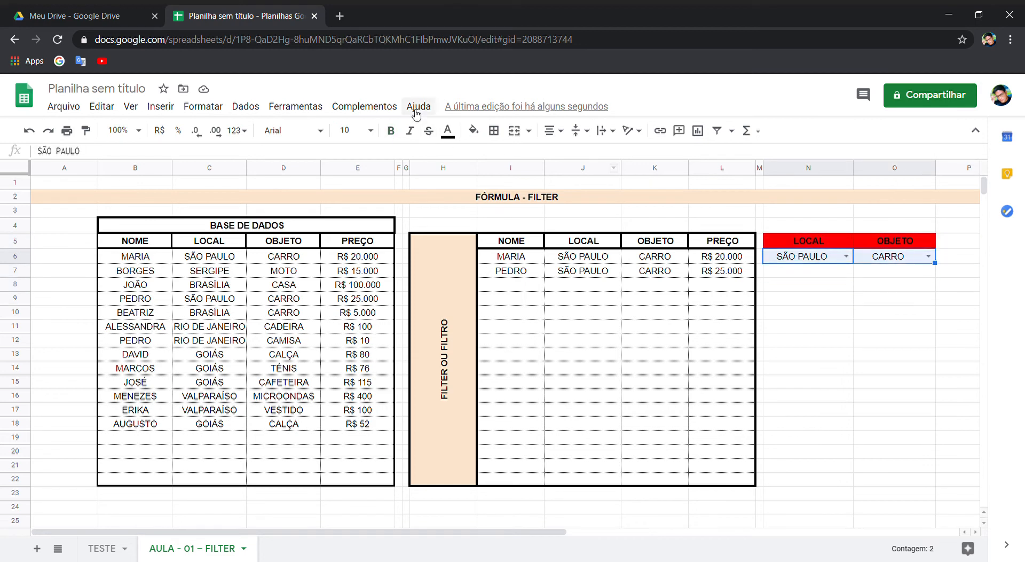
left_click(474, 130)
left_click(494, 222)
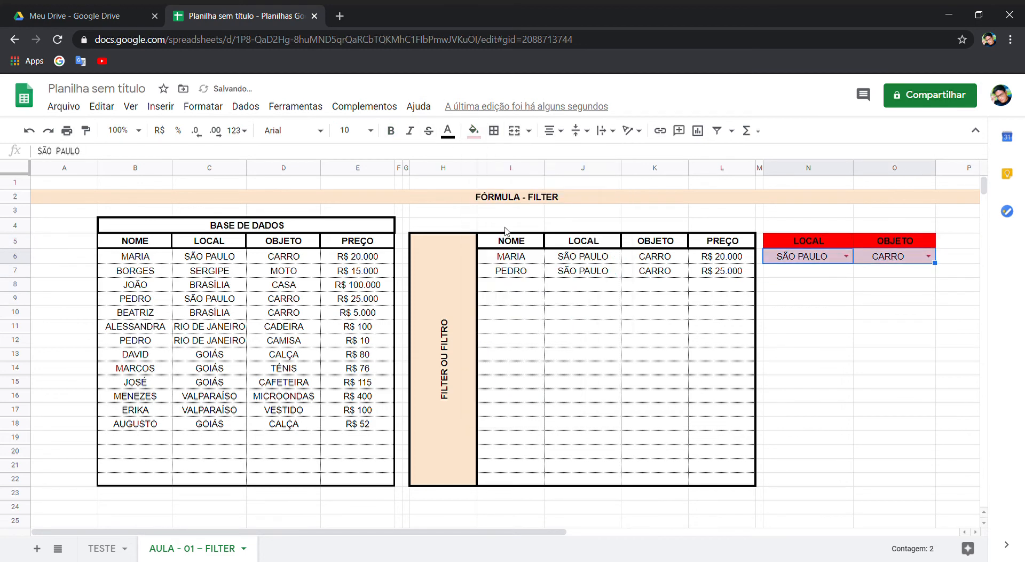
left_click(864, 353)
left_click(446, 276)
double_click(455, 279)
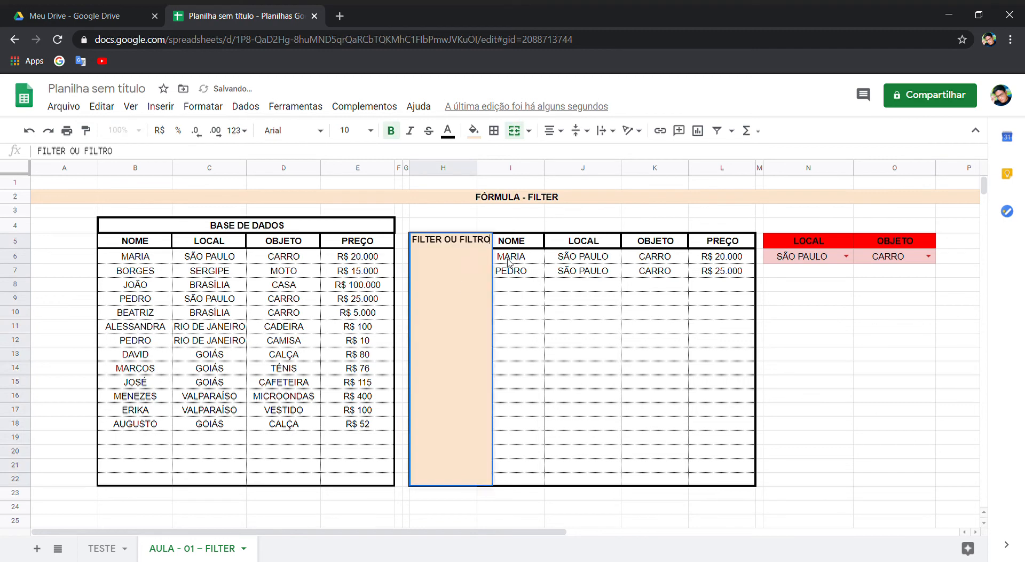
left_click(559, 287)
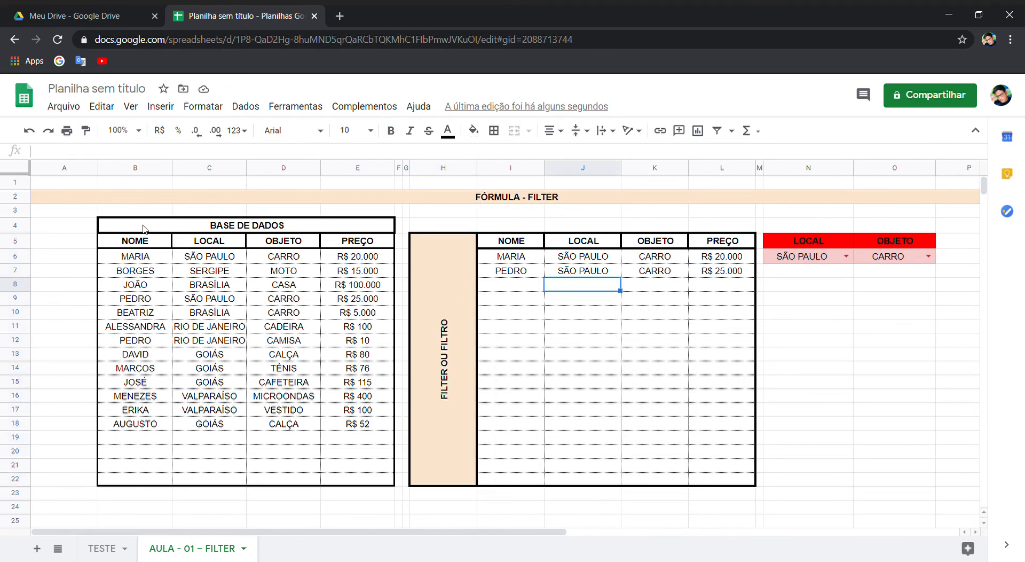
left_click_drag(147, 260, 209, 242)
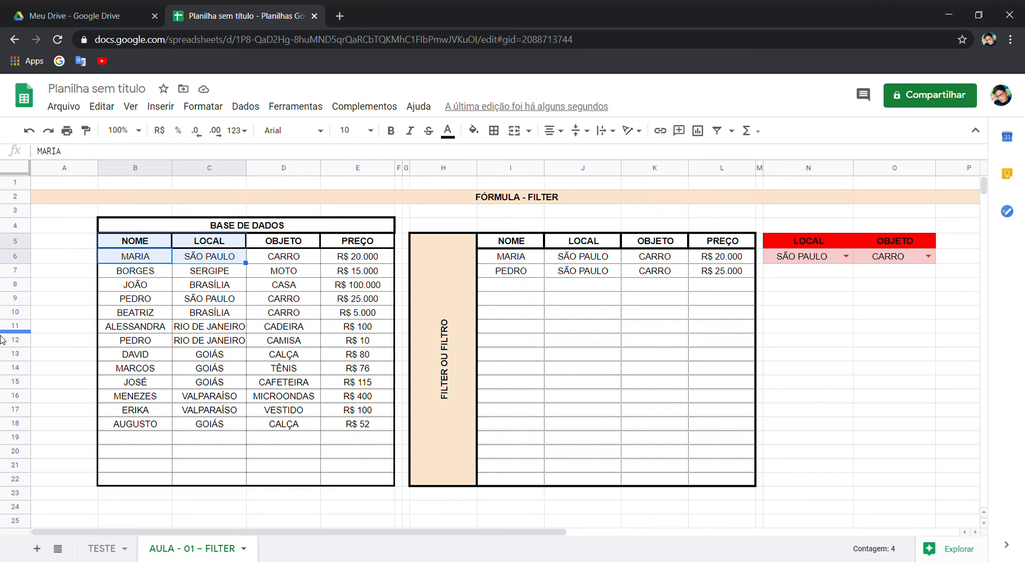
left_click(654, 286)
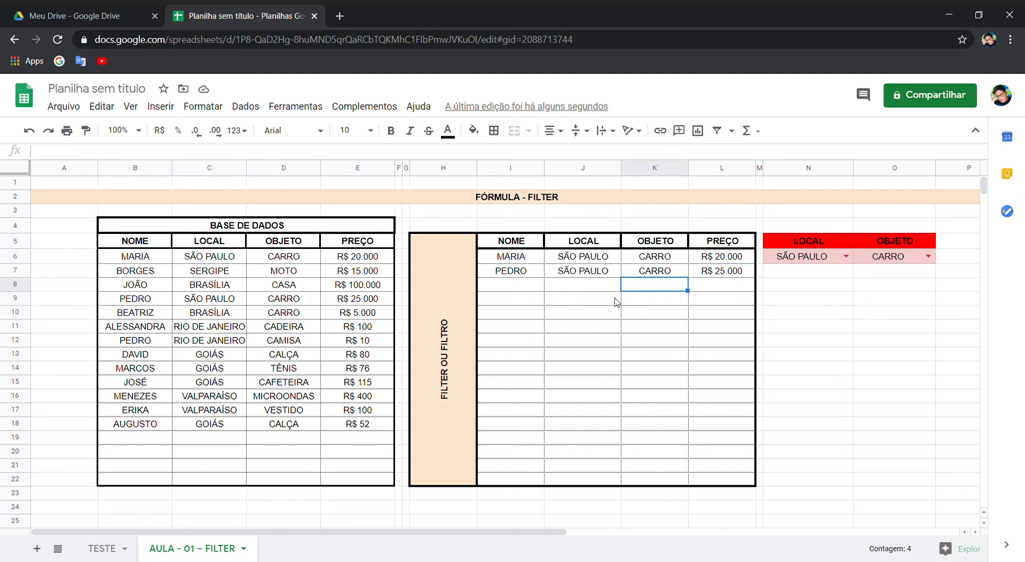
Step: Clear the formula in cell I6 and start a new FILTER formula there with B6:E22 as its range
left_click(528, 261)
double_click(530, 263)
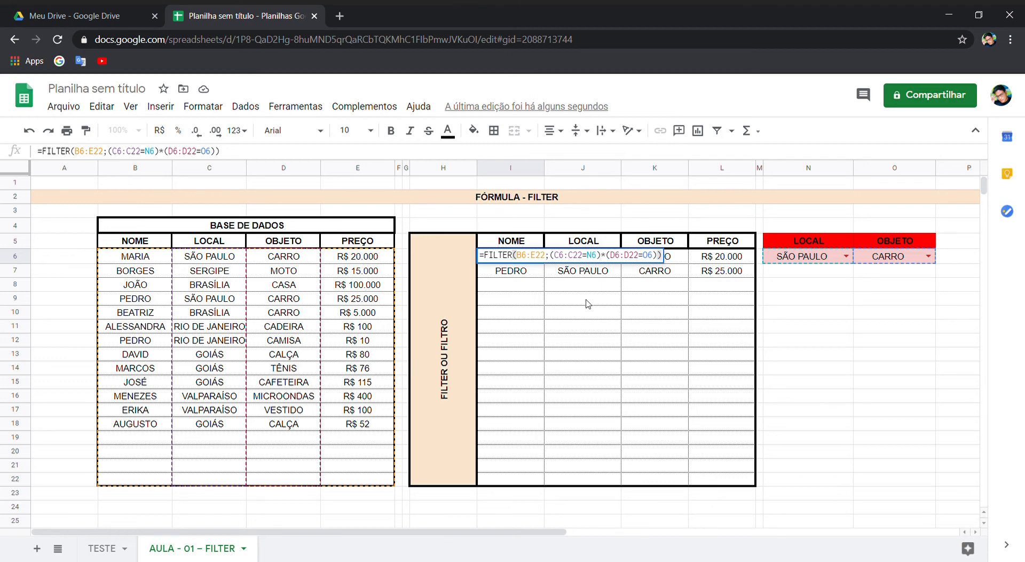
key("Escape")
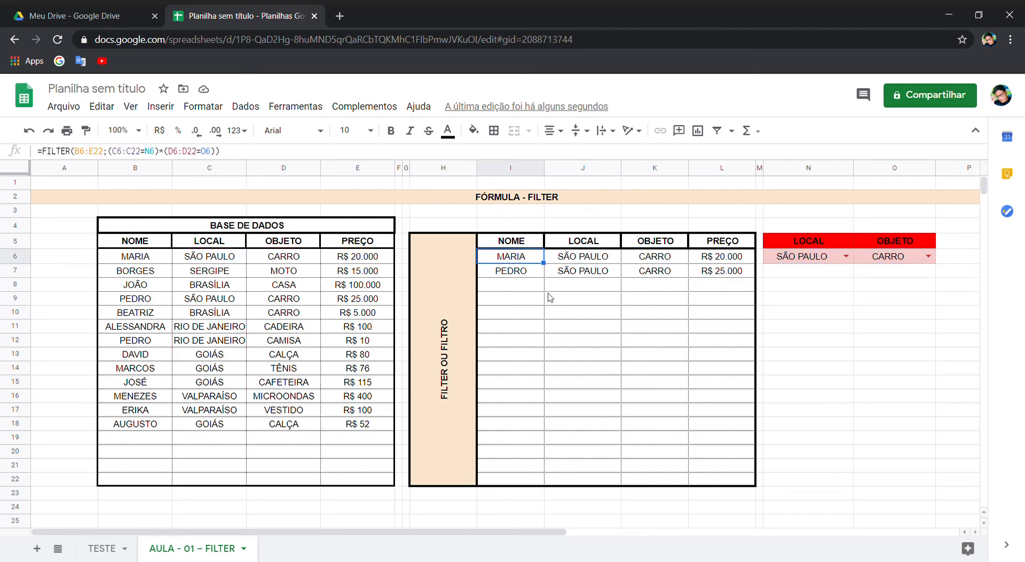
key("Delete")
type("=FILT")
key("Tab")
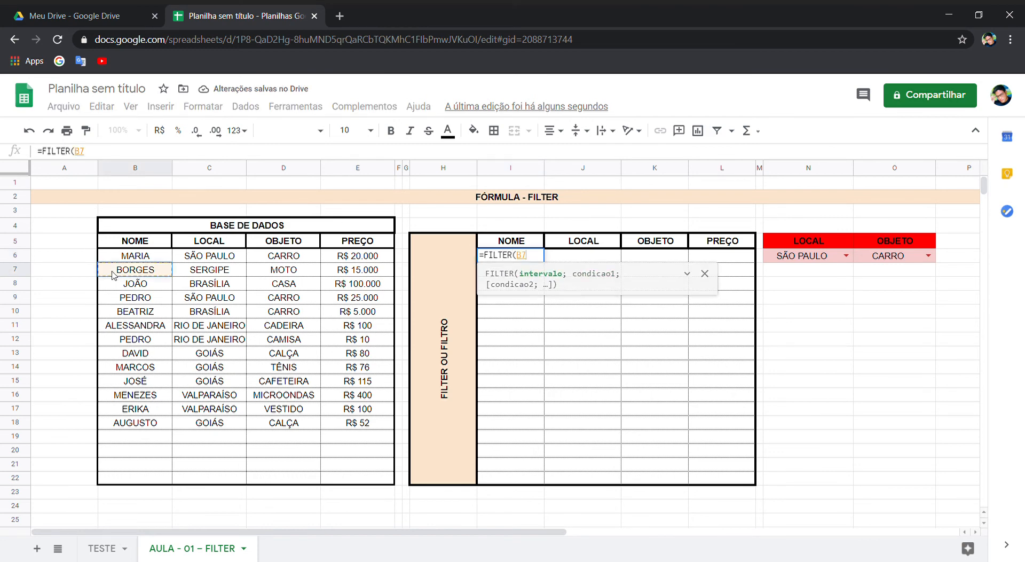
left_click_drag(111, 261, 378, 472)
type(";")
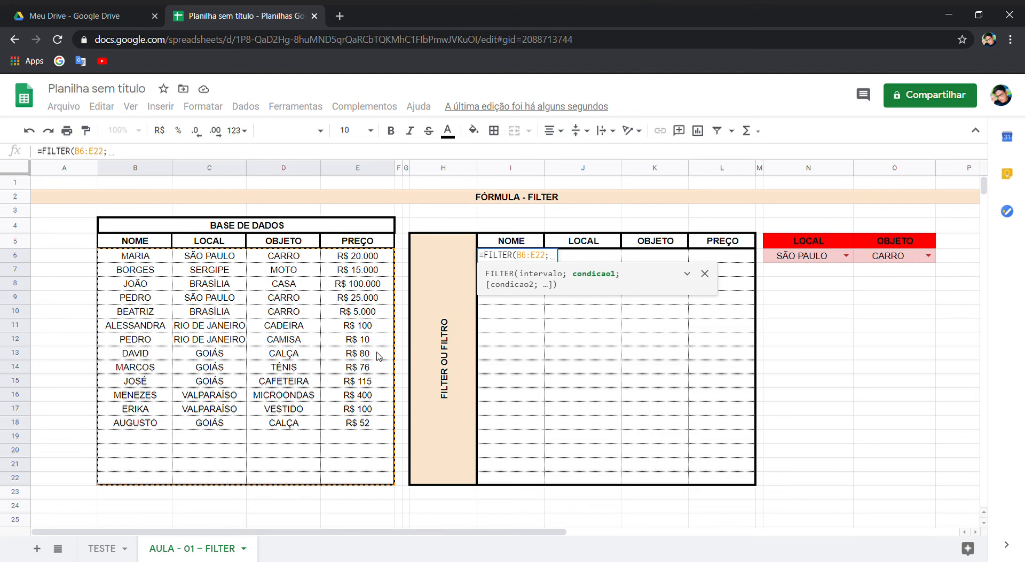
Step: Complete cell I6's FILTER formula with the price condition E6:E22=100
left_click_drag(374, 257, 381, 478)
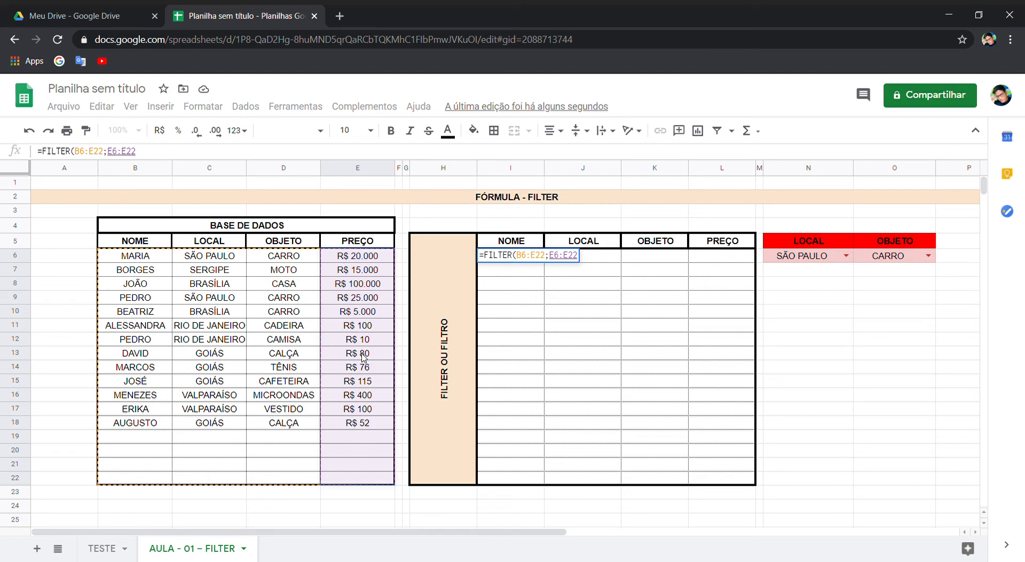
type("=")
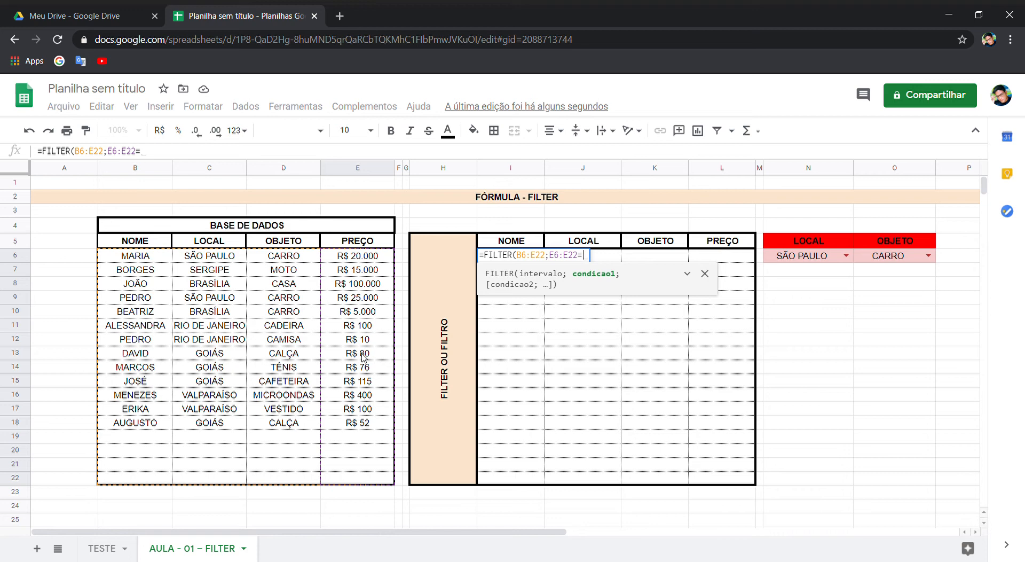
type("100")
key("Return")
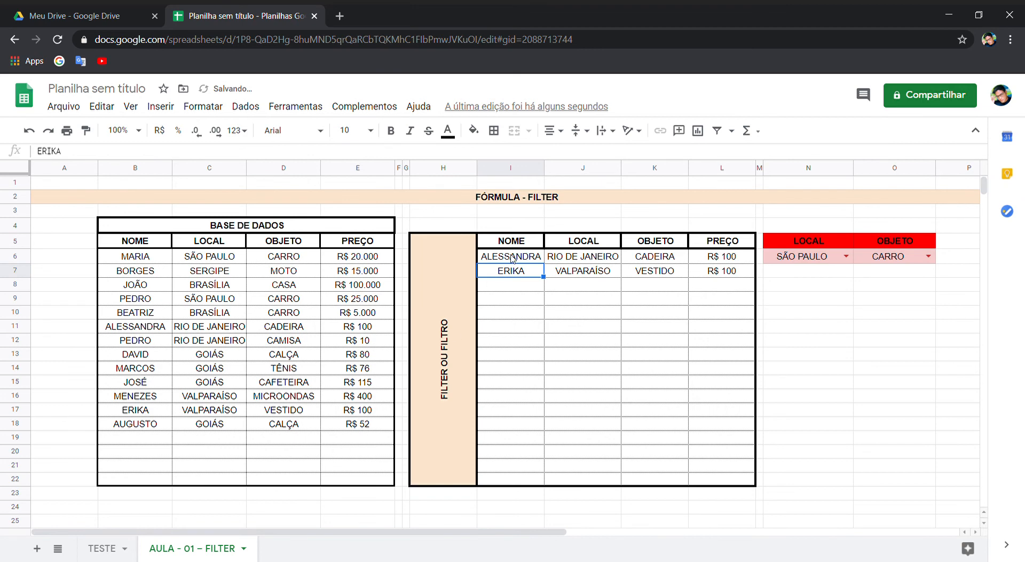
Step: Compare the filtered rows in the results table with the R$ 100 records in the BASE DE DADOS table
left_click_drag(511, 255, 588, 276)
left_click(510, 274)
left_click_drag(645, 259, 674, 277)
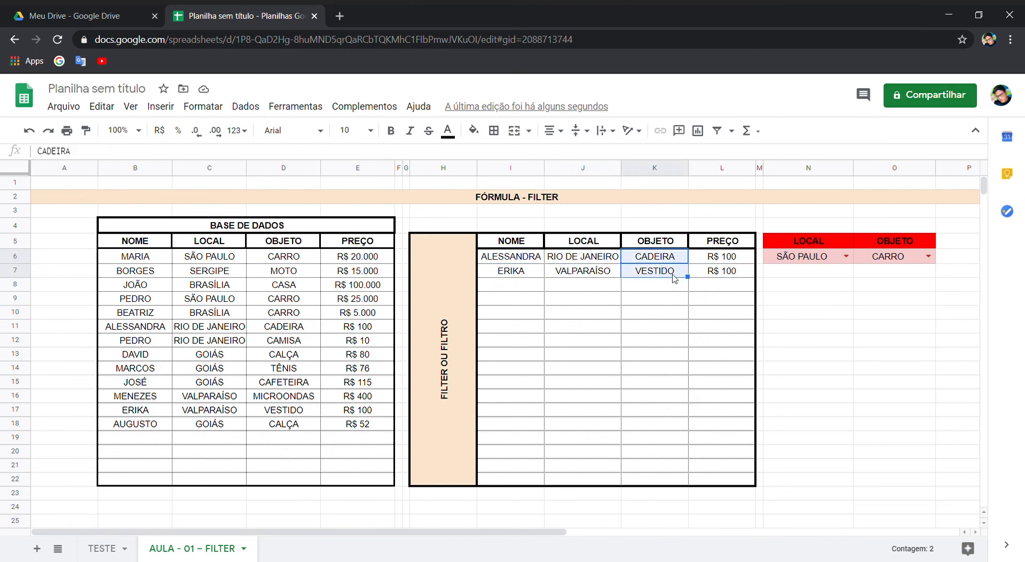
left_click_drag(736, 255, 737, 273)
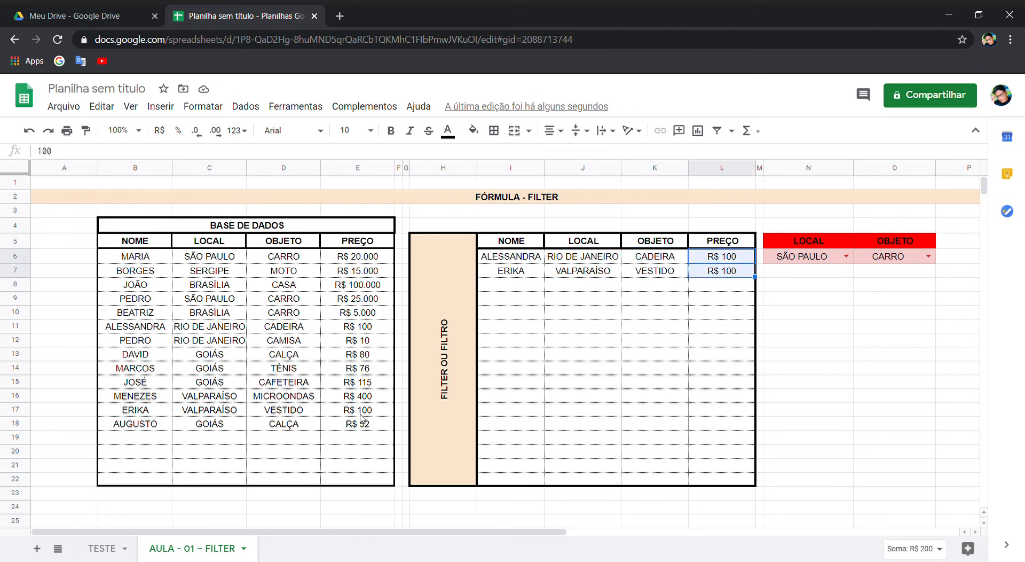
left_click_drag(361, 415, 145, 415)
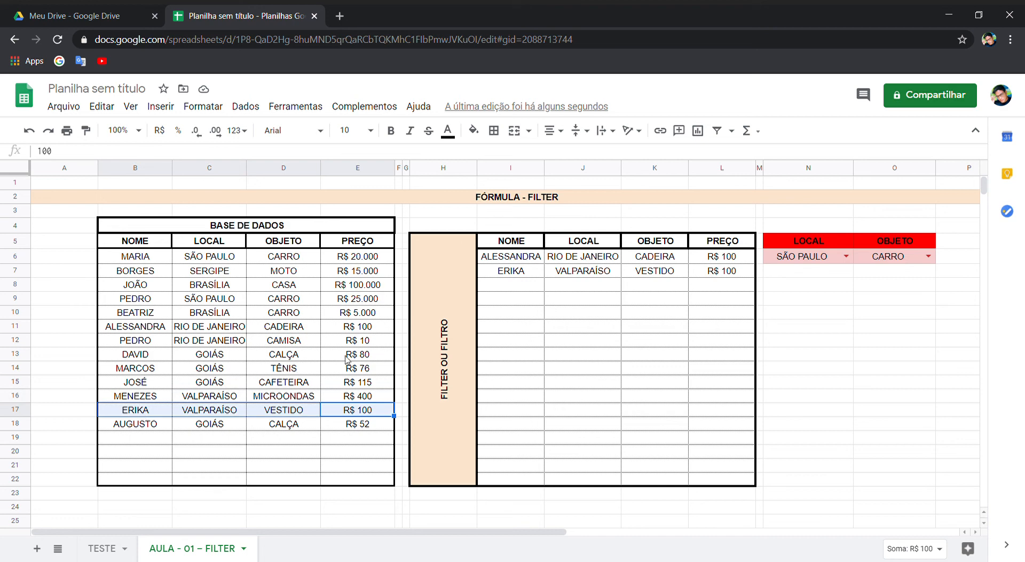
left_click_drag(374, 325, 142, 330)
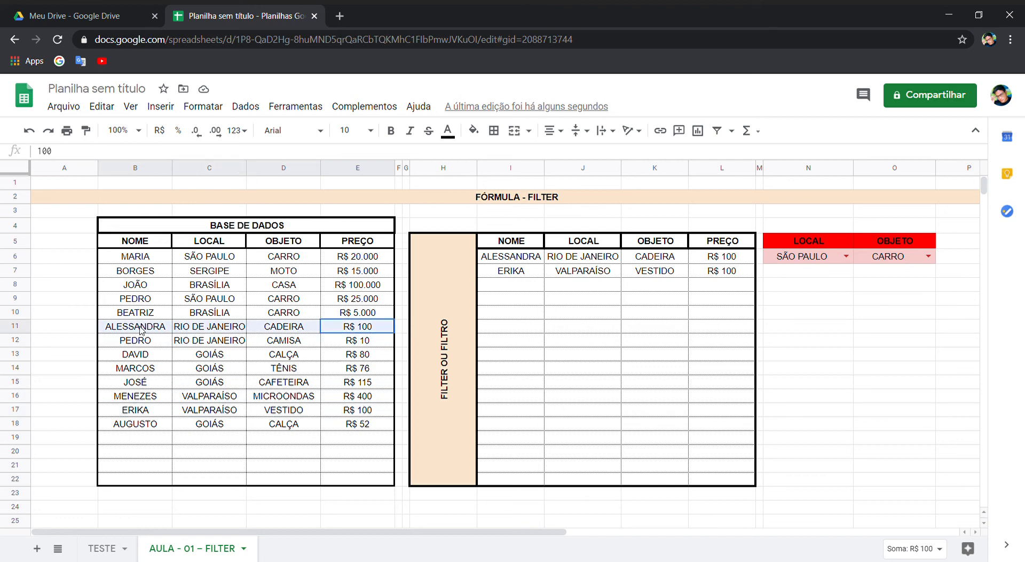
left_click(657, 261)
Step: Change the condition in cell I6's FILTER formula to E6:E22<>100 and check the PREÇO results
left_click(522, 259)
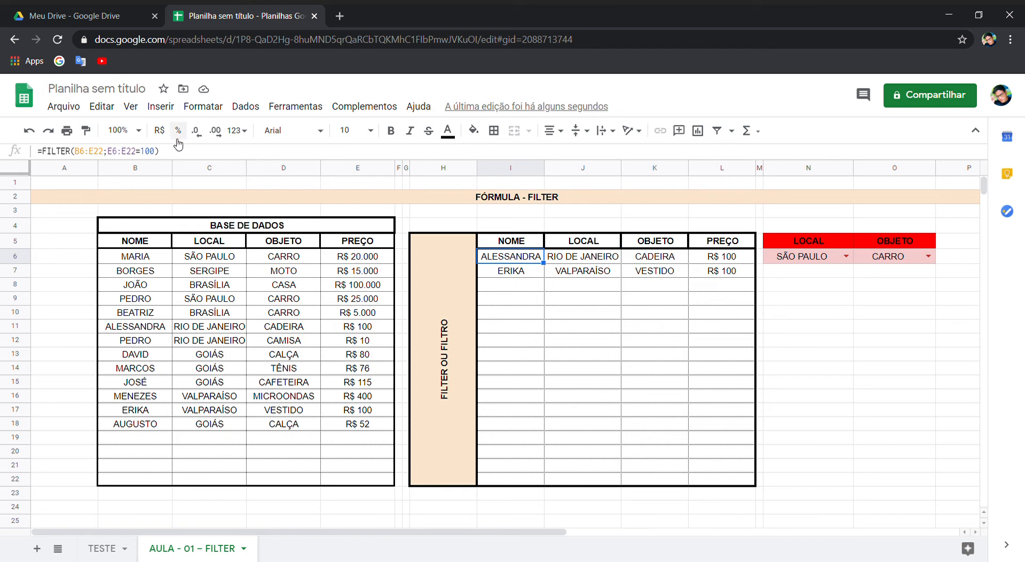
left_click_drag(137, 150, 143, 151)
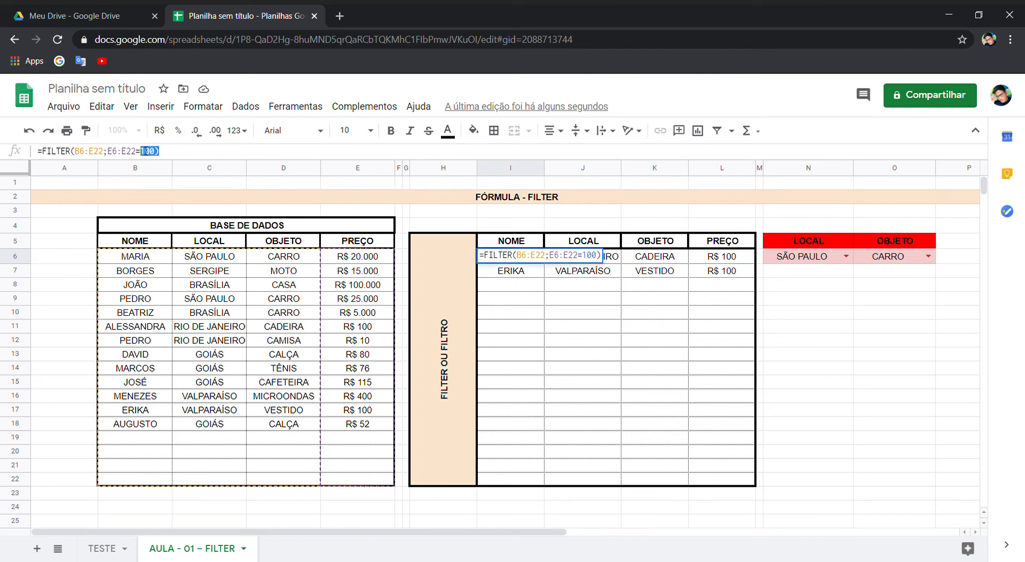
key("BackSpace")
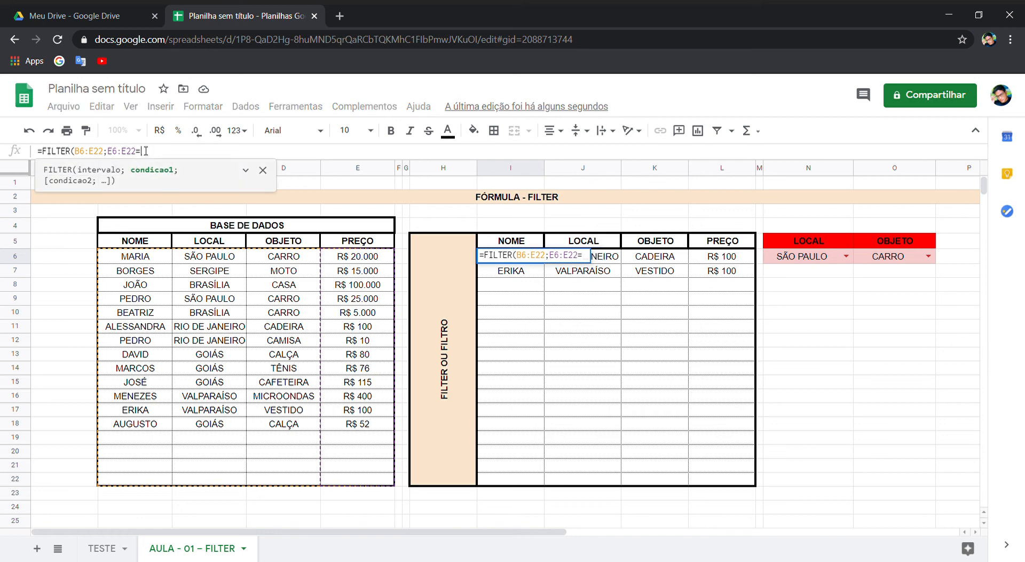
key("BackSpace")
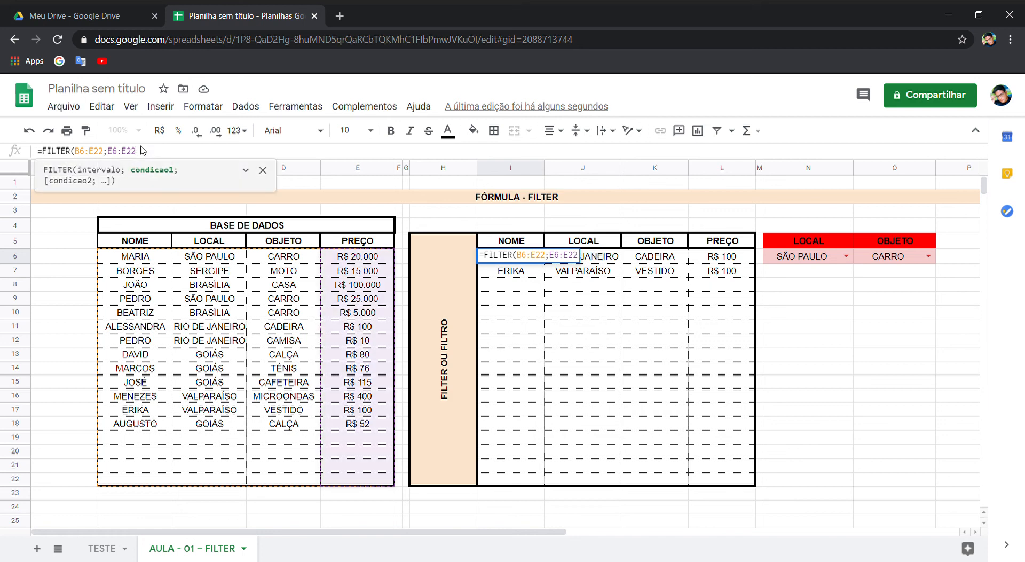
type("<")
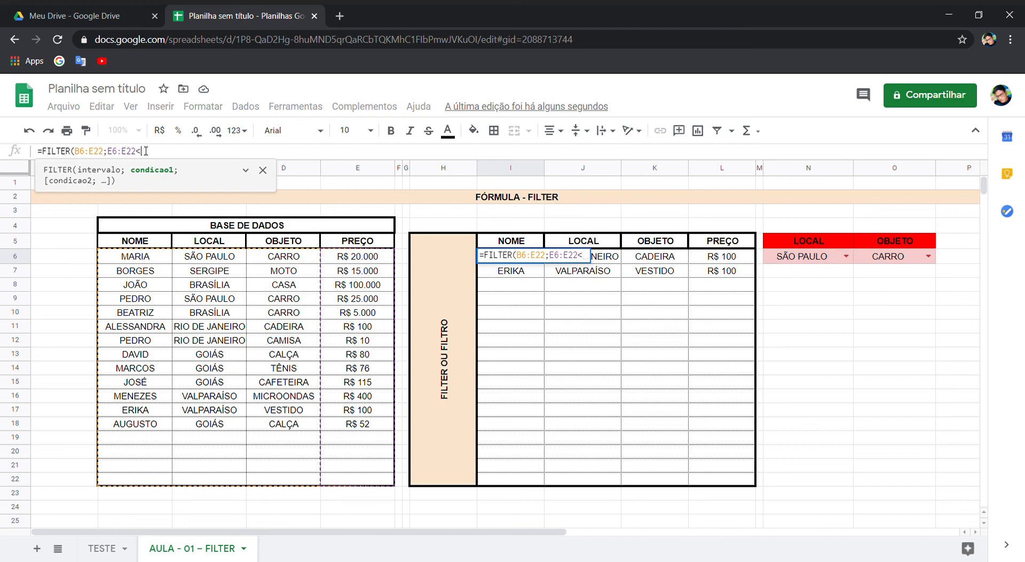
type(">")
type("100")
key("Return")
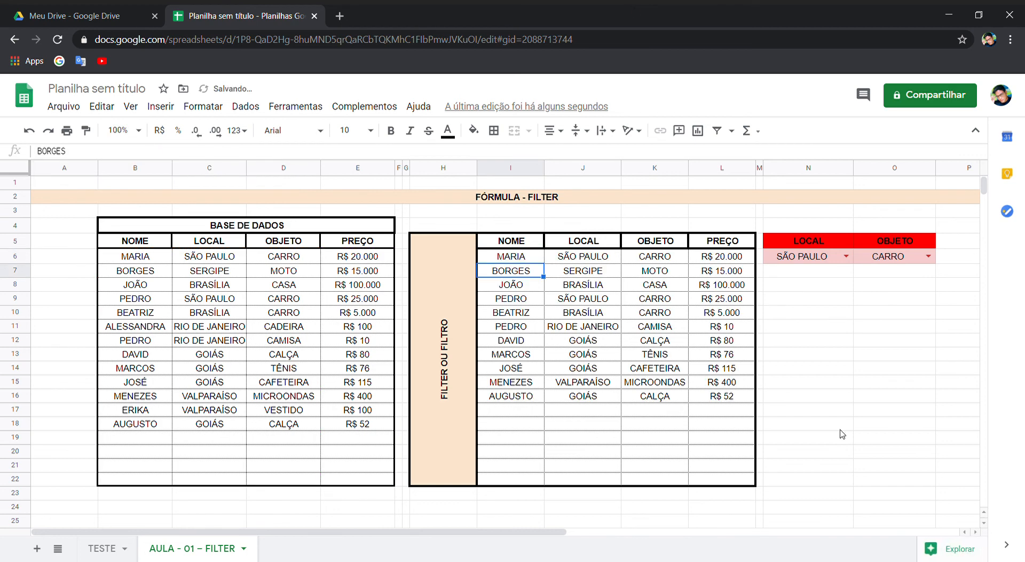
left_click_drag(714, 260, 733, 407)
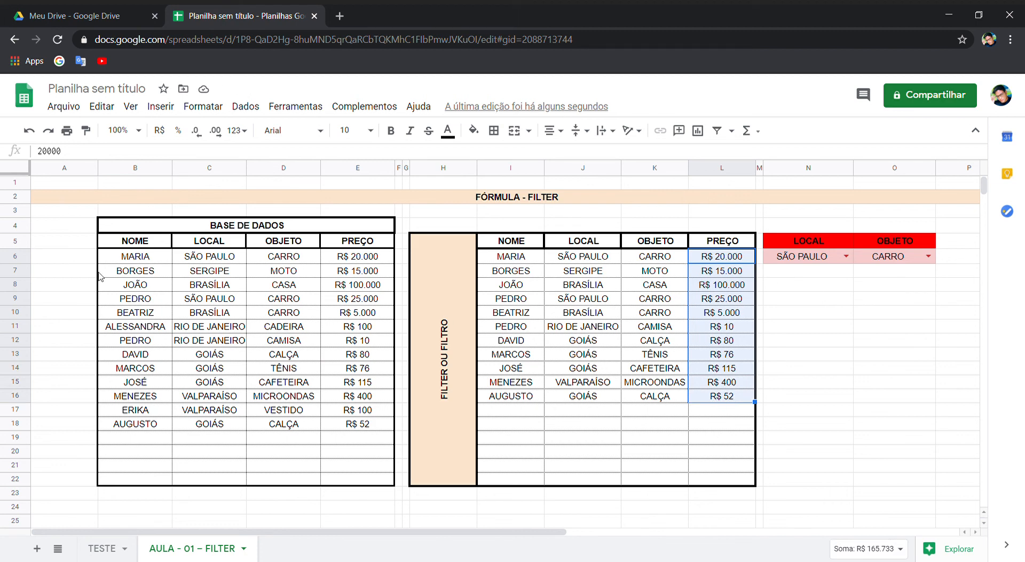
Step: Change the condition in cell I6's FILTER formula to prices below 100, E6:E22<100
left_click(484, 263)
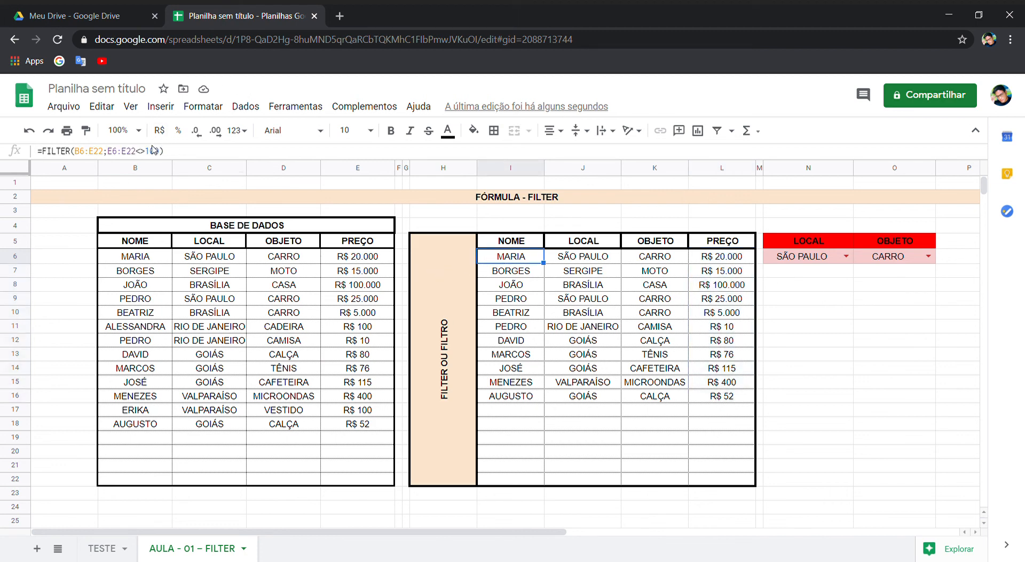
left_click_drag(174, 151, 136, 151)
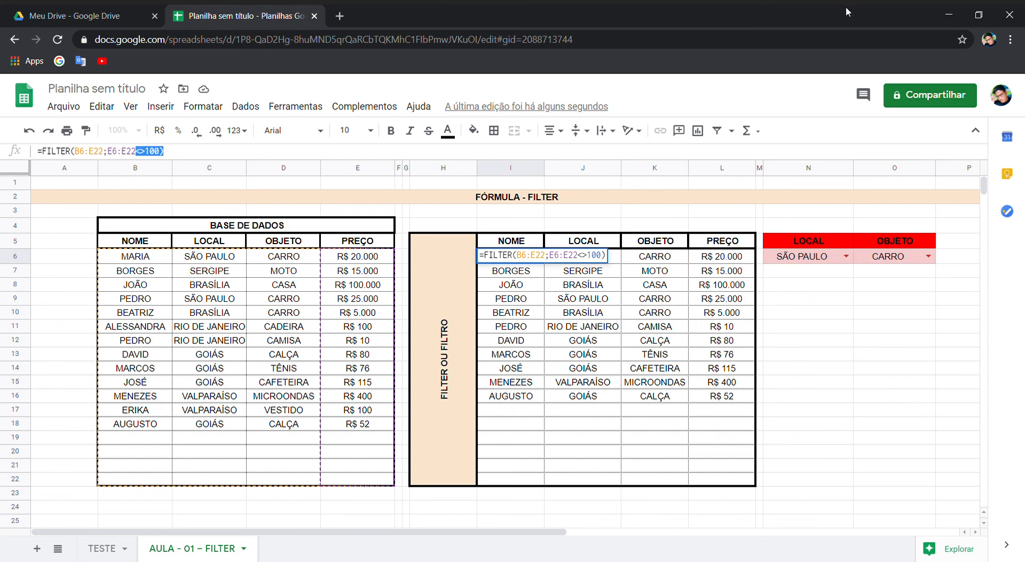
type("<")
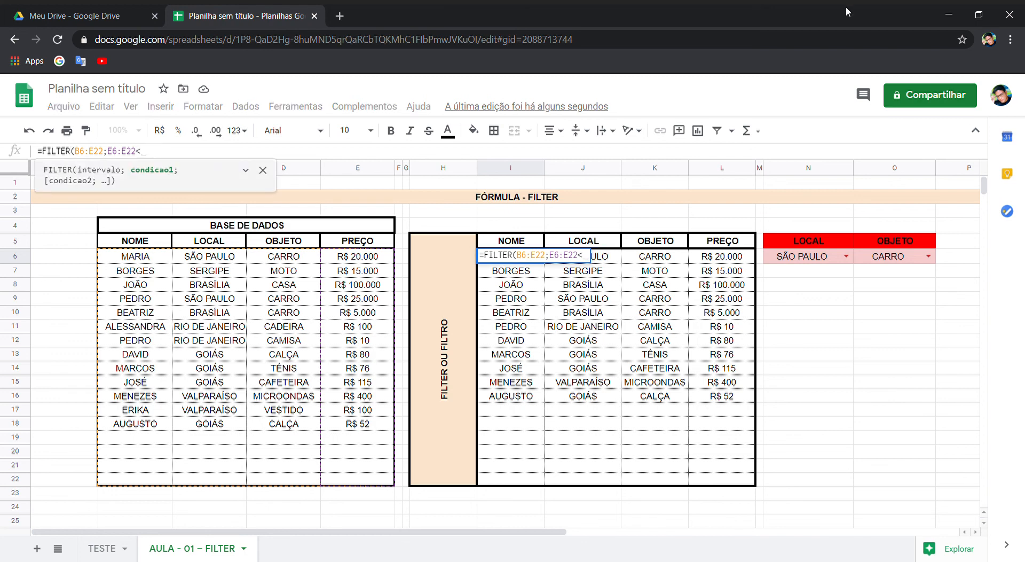
type("100)")
key("Return")
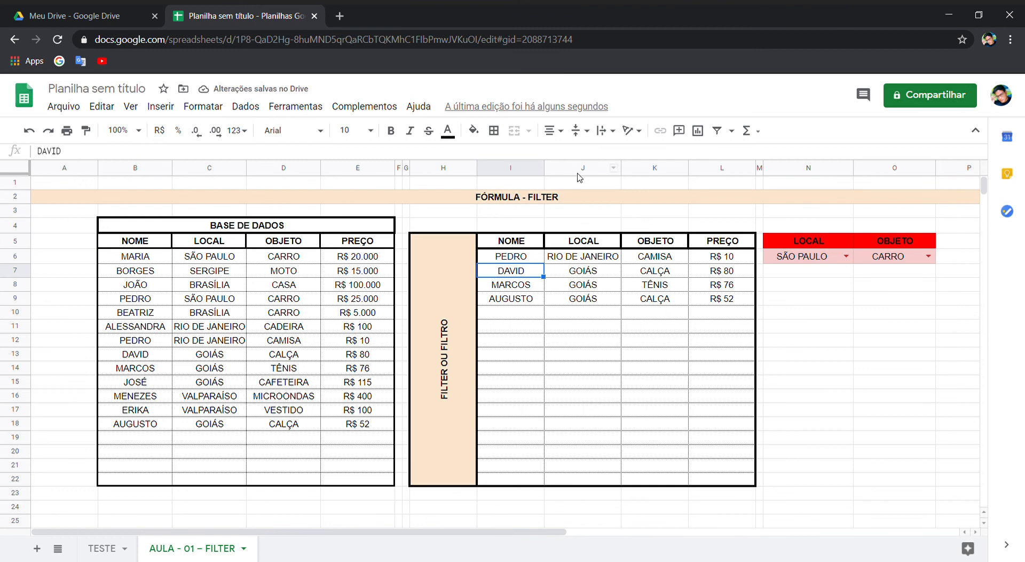
Step: Extend the condition in cell I6's FILTER formula to E6:E22<=100 and check the PREÇO results
left_click(522, 261)
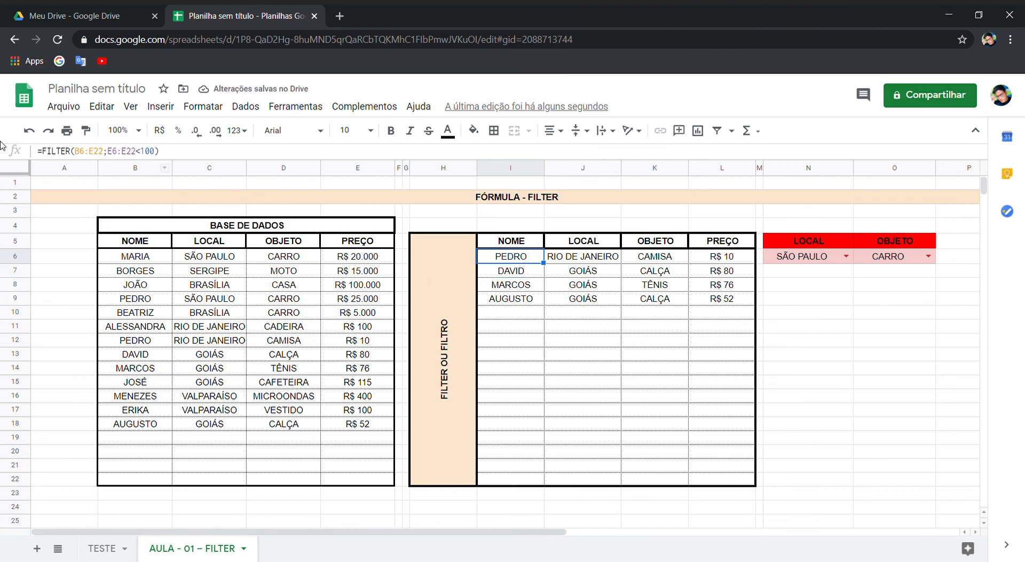
left_click(147, 152)
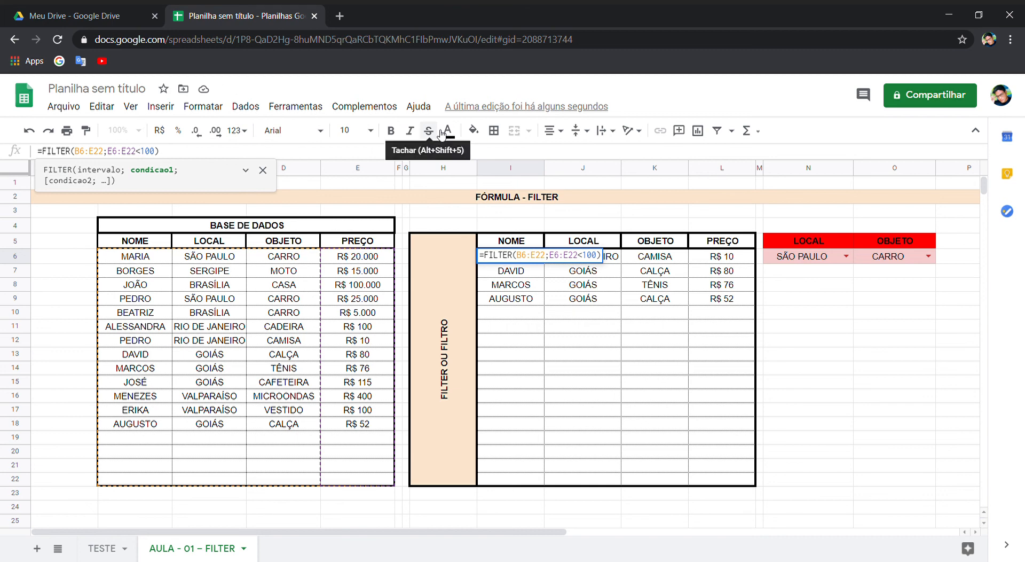
type("=")
key("Return")
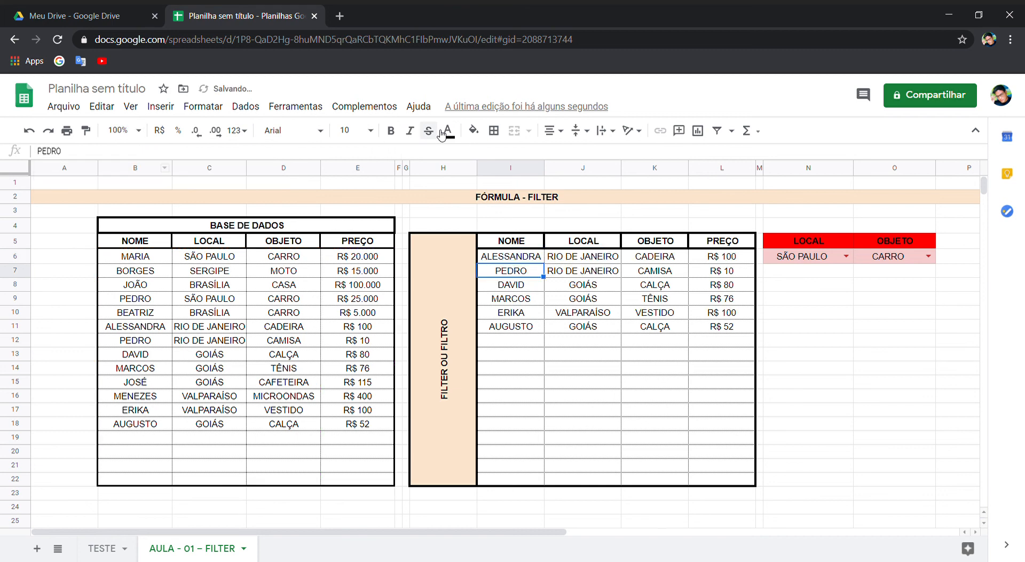
left_click(720, 261)
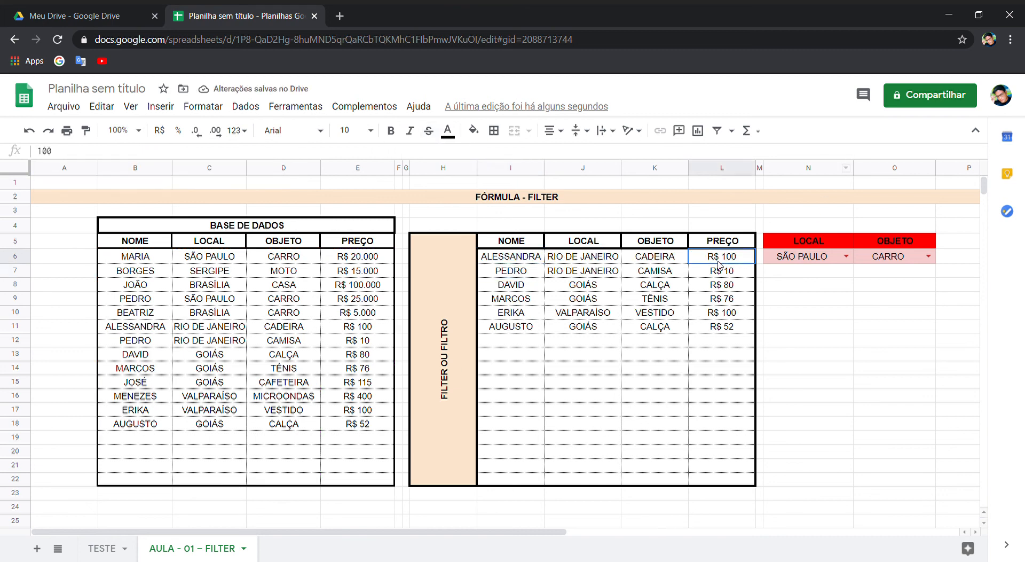
left_click_drag(719, 264, 720, 327)
Step: Change the condition in cell I6's FILTER formula to prices above 100, E6:E22>100
left_click(513, 255)
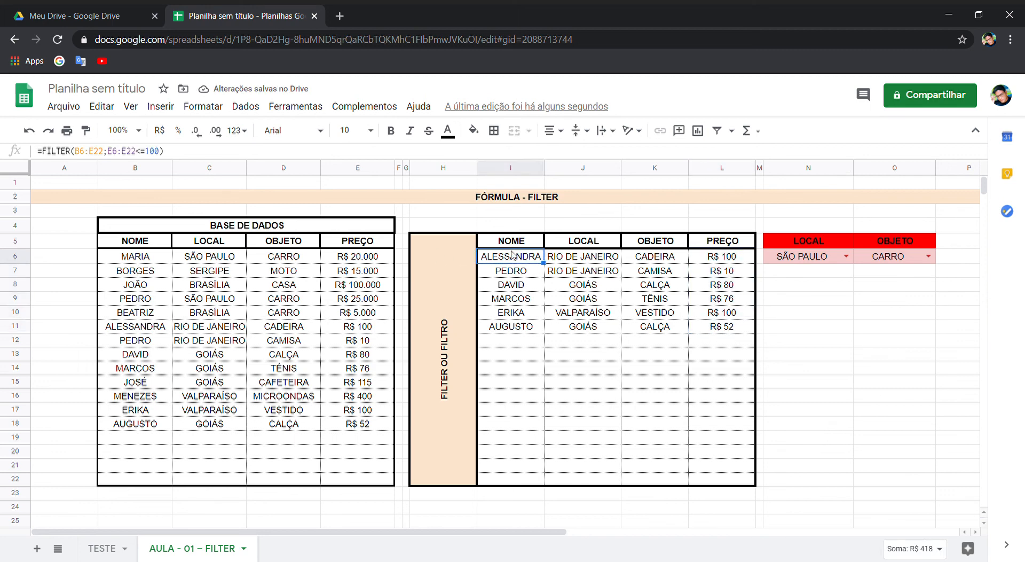
left_click(149, 152)
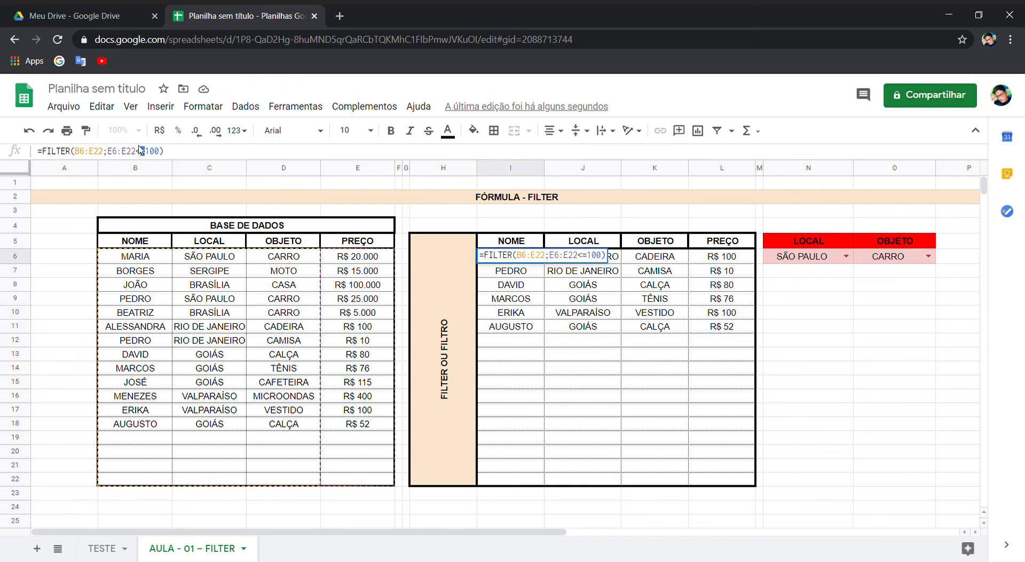
left_click_drag(145, 151, 135, 151)
type(">")
key("Return")
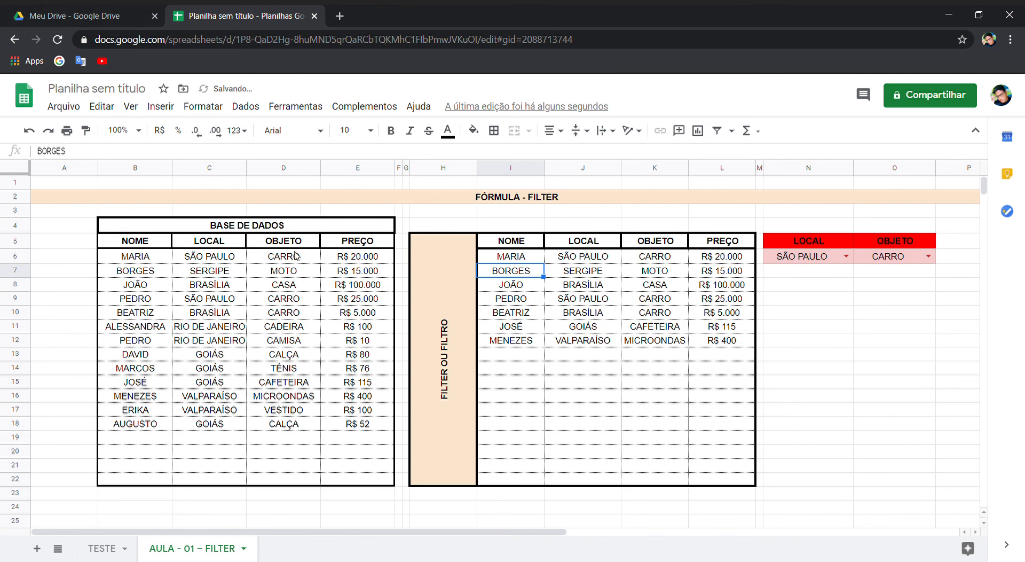
Step: Extend the condition in cell I6's FILTER formula to E6:E22>=100 and check the PREÇO results
left_click(499, 260)
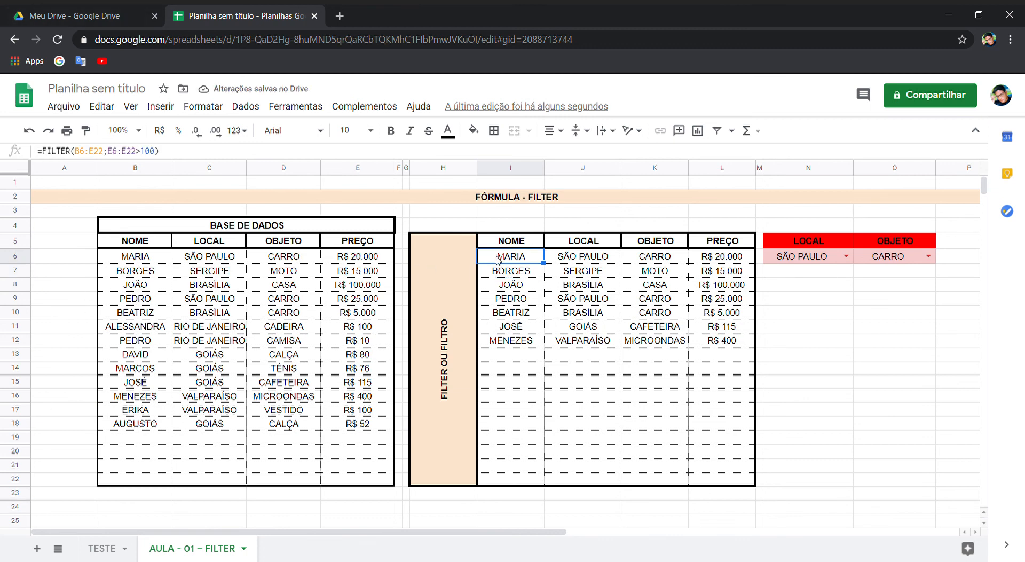
left_click(143, 153)
type("=")
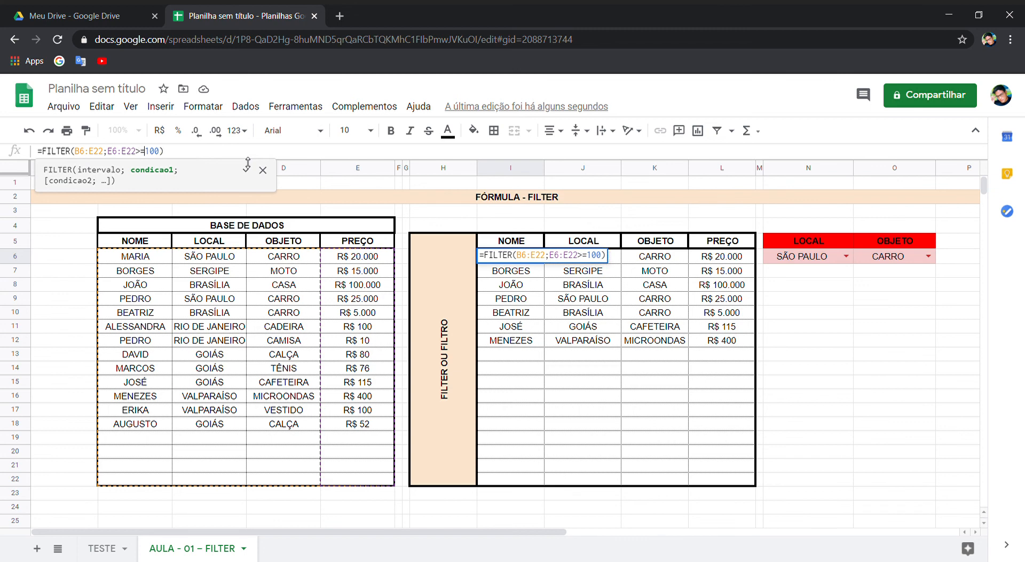
key("Return")
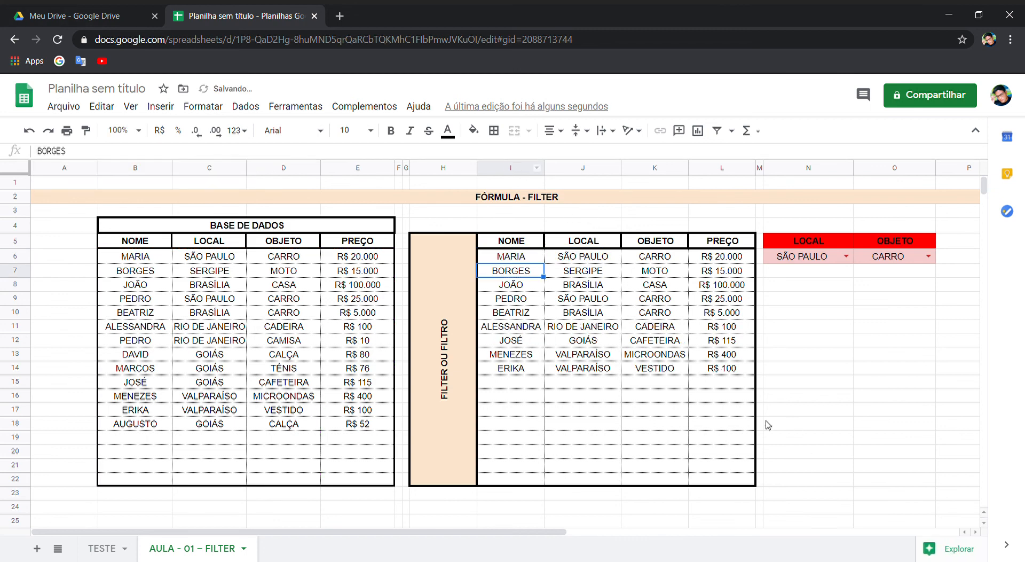
left_click_drag(713, 369, 720, 260)
left_click(719, 261)
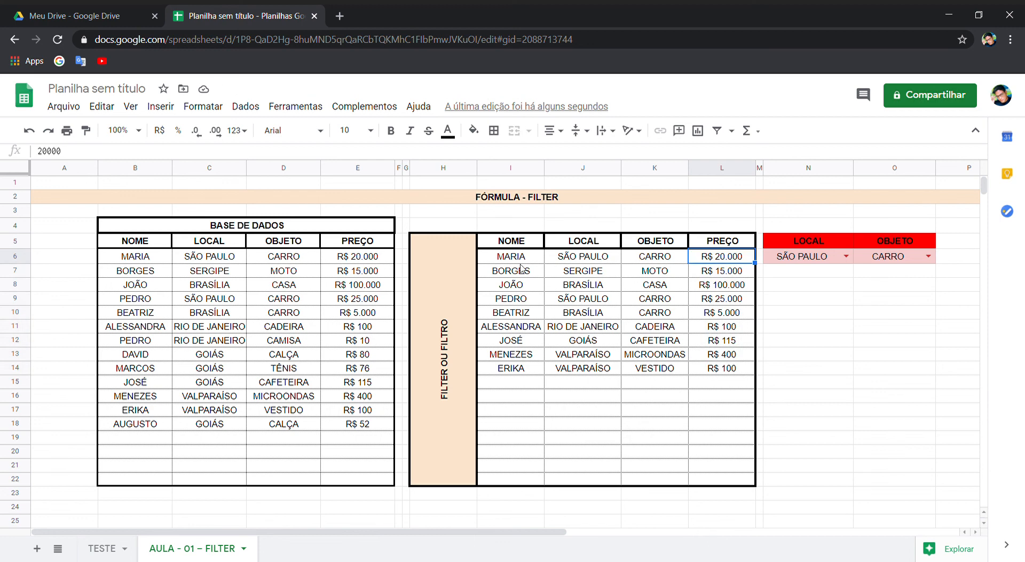
left_click(502, 262)
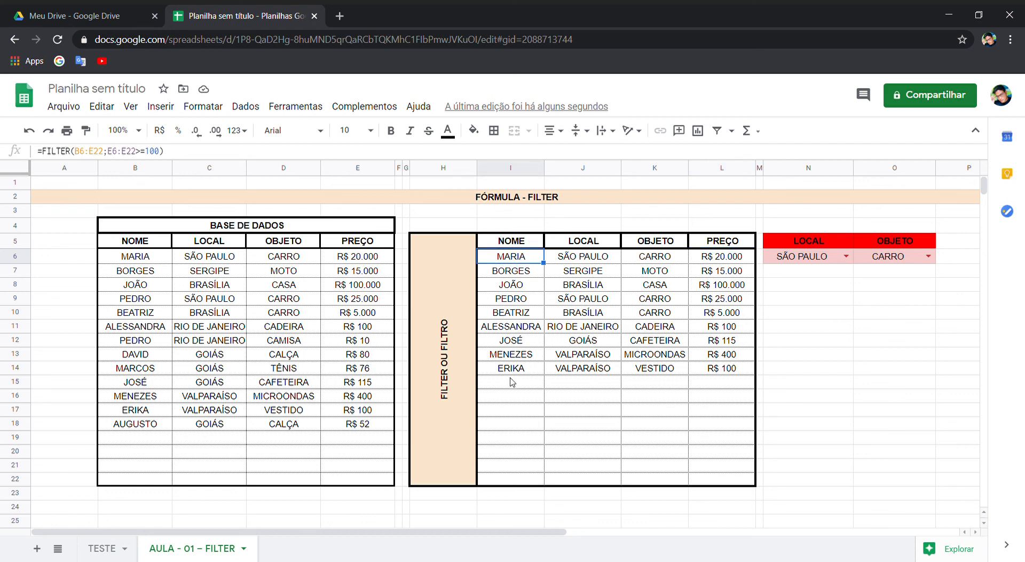